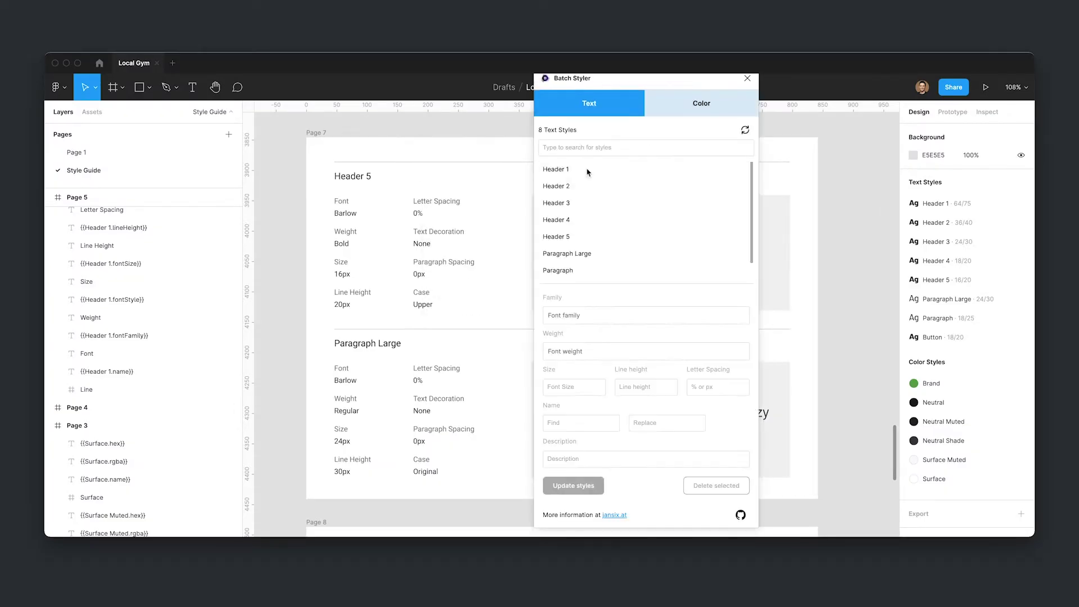
Batch-change the Header 1–5 text styles from Barlow to the Poppins family
{"action": "left_click", "coordinate": [588, 173]}
{"action": "left_click", "coordinate": [588, 236], "text": "shift"}
{"action": "left_click", "coordinate": [591, 316]}
{"action": "type", "text": "Popp"}
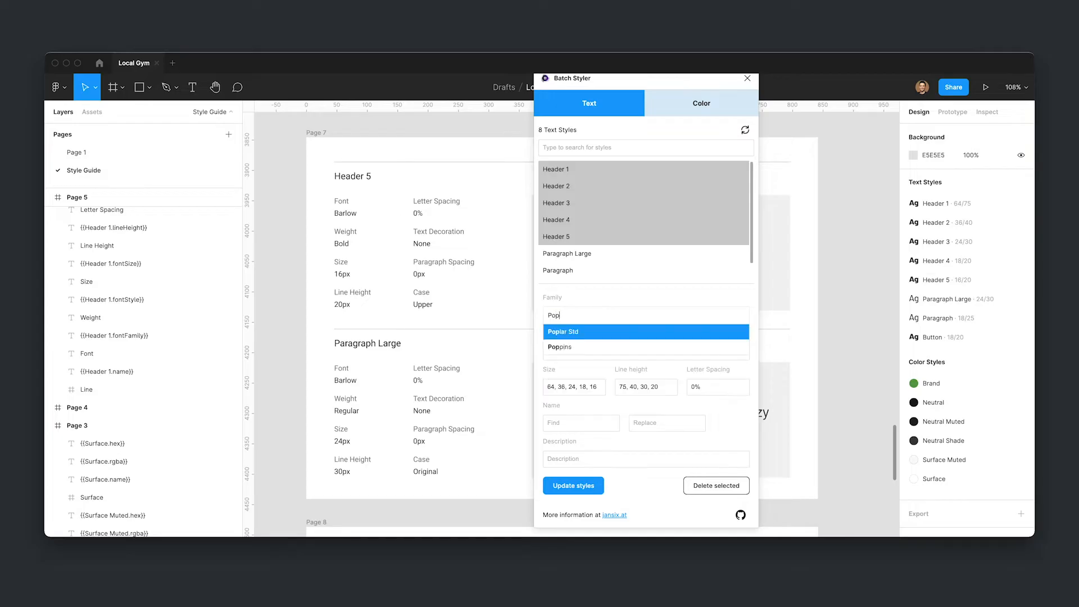
{"action": "left_click", "coordinate": [590, 332]}
{"action": "left_click", "coordinate": [573, 484]}
Replace the Header 1 Font spec value with Poppins and begin editing its Weight value
{"action": "left_click", "coordinate": [616, 263]}
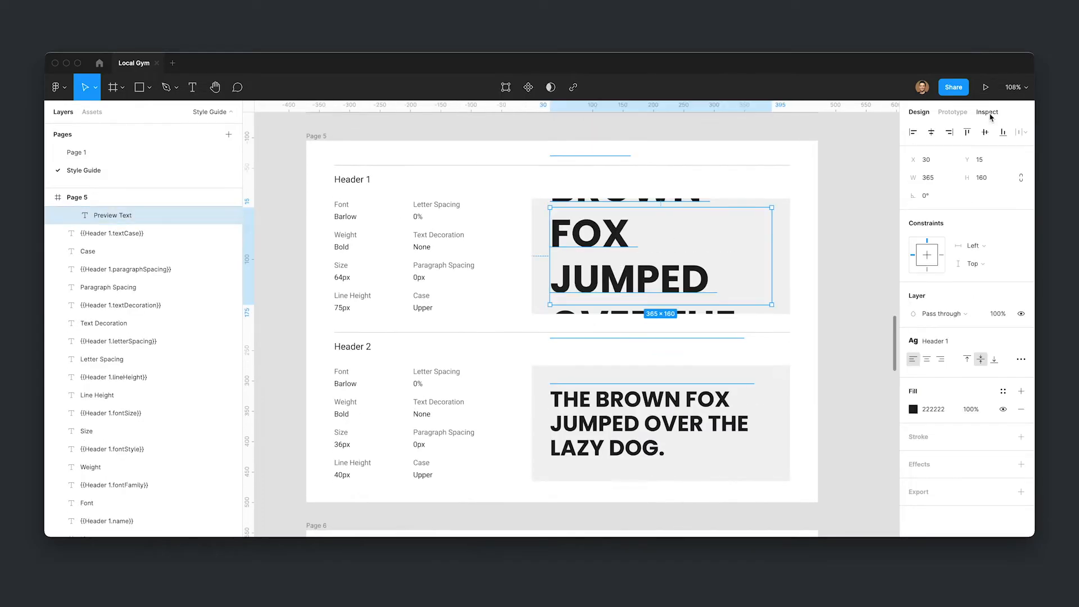
{"action": "left_click", "coordinate": [987, 112]}
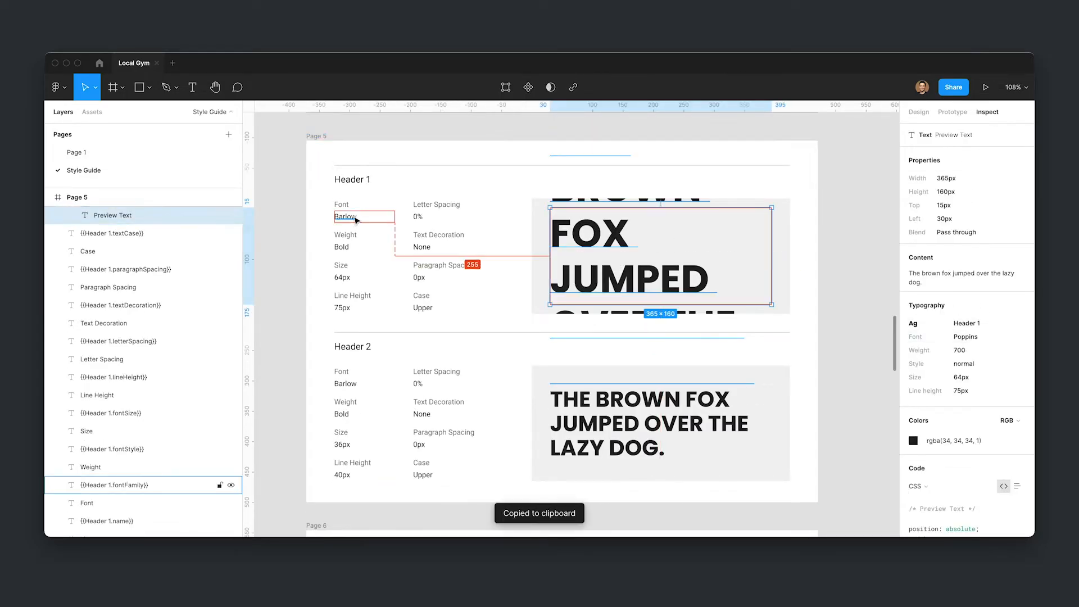
{"action": "left_click", "coordinate": [965, 336]}
{"action": "double_click", "coordinate": [345, 216]}
{"action": "key", "text": "ctrl+v"}
{"action": "left_click", "coordinate": [478, 333]}
{"action": "double_click", "coordinate": [341, 247]}
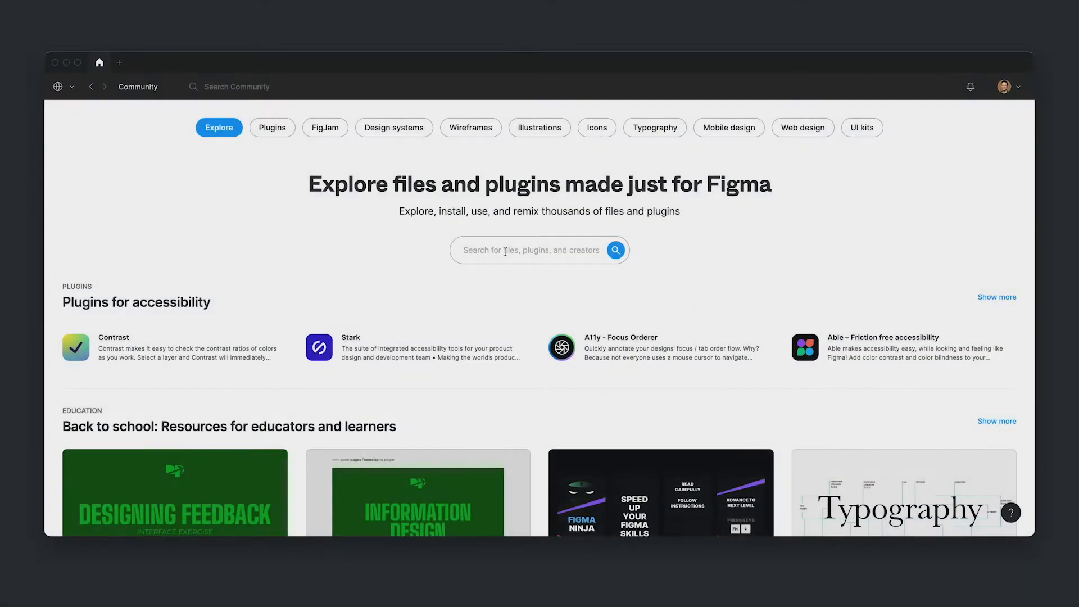
{"action": "type", "text": "Automatic Style Guides"}
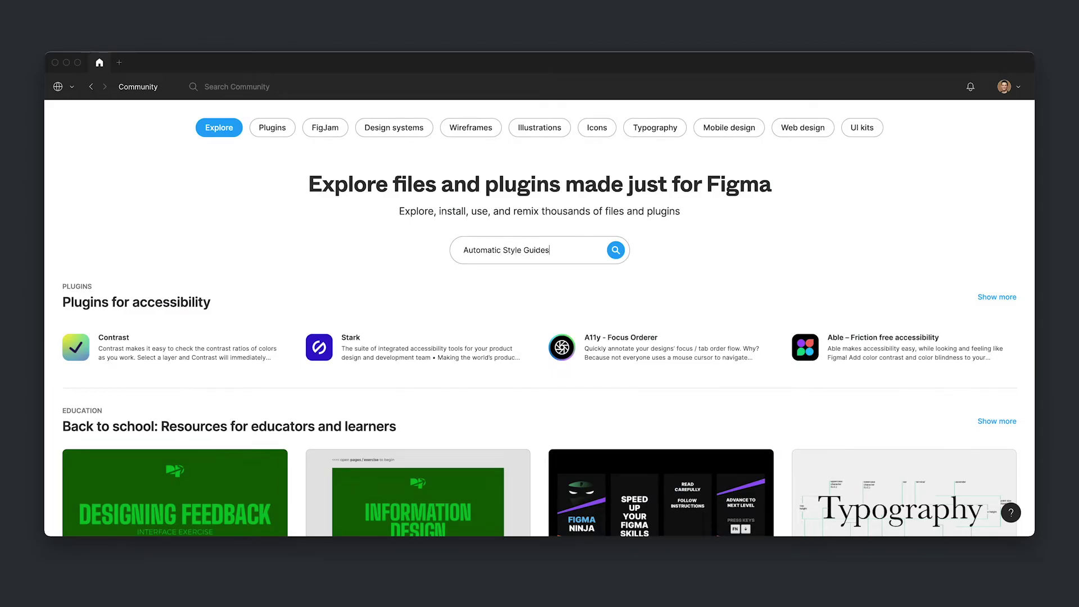
Find Automatic Style Guides among Community plugin results, install it and view its page
{"action": "key", "text": "Return"}
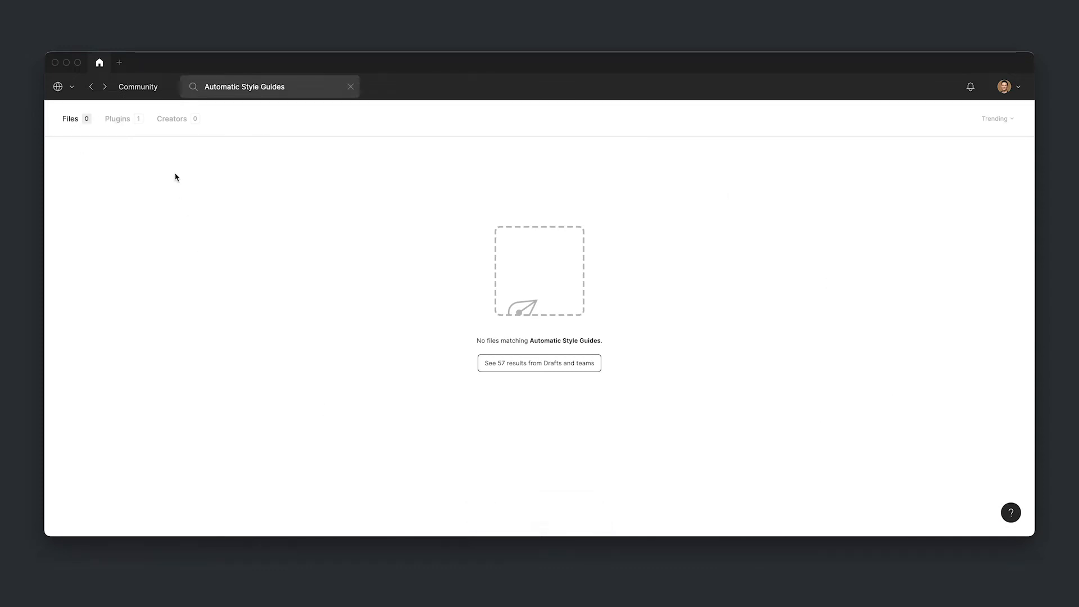
{"action": "left_click", "coordinate": [118, 119]}
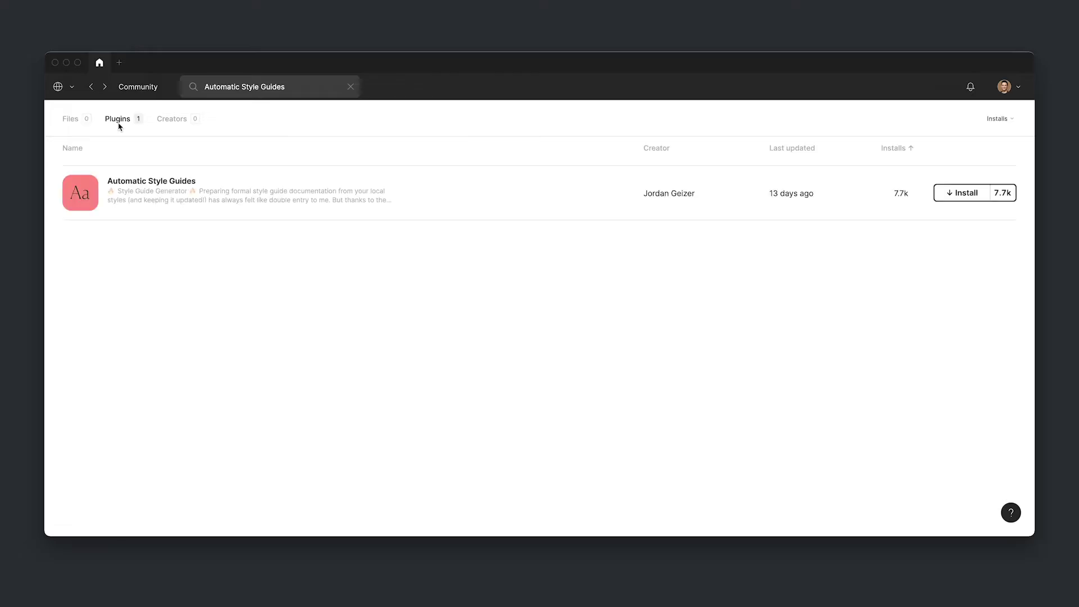
{"action": "left_click", "coordinate": [961, 194]}
{"action": "left_click", "coordinate": [134, 203]}
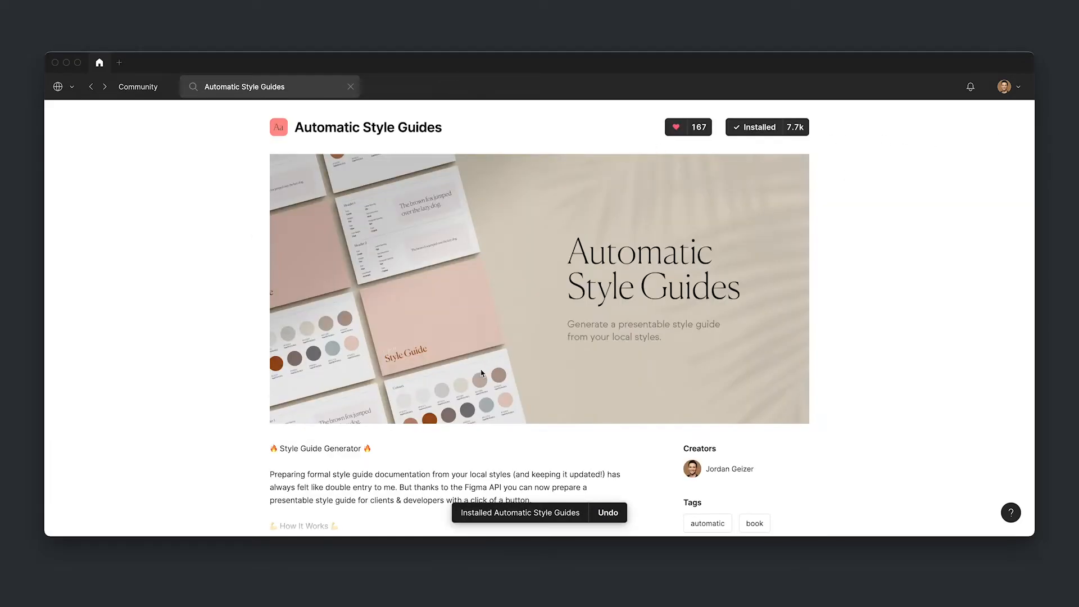
{"action": "scroll", "coordinate": [481, 373], "scroll_direction": "down", "scroll_amount": 5}
Read the full description's How It Works steps and the {{myTextStyle.fontSize}} tag example
{"action": "left_click", "coordinate": [284, 341]}
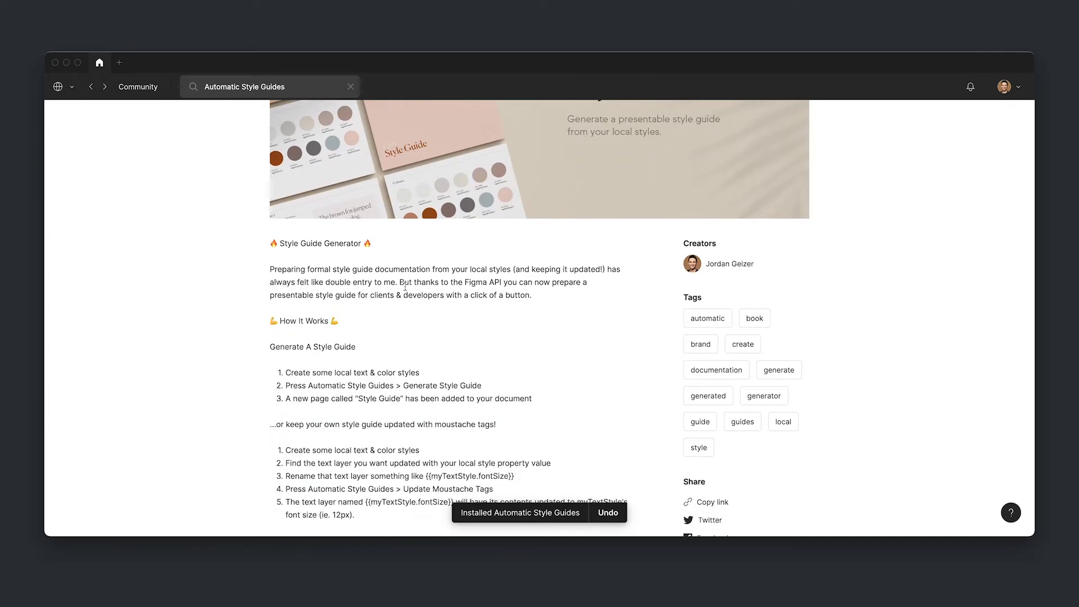
{"action": "scroll", "coordinate": [403, 287], "scroll_direction": "down", "scroll_amount": 3}
{"action": "left_click_drag", "start_coordinate": [270, 212], "coordinate": [566, 256]}
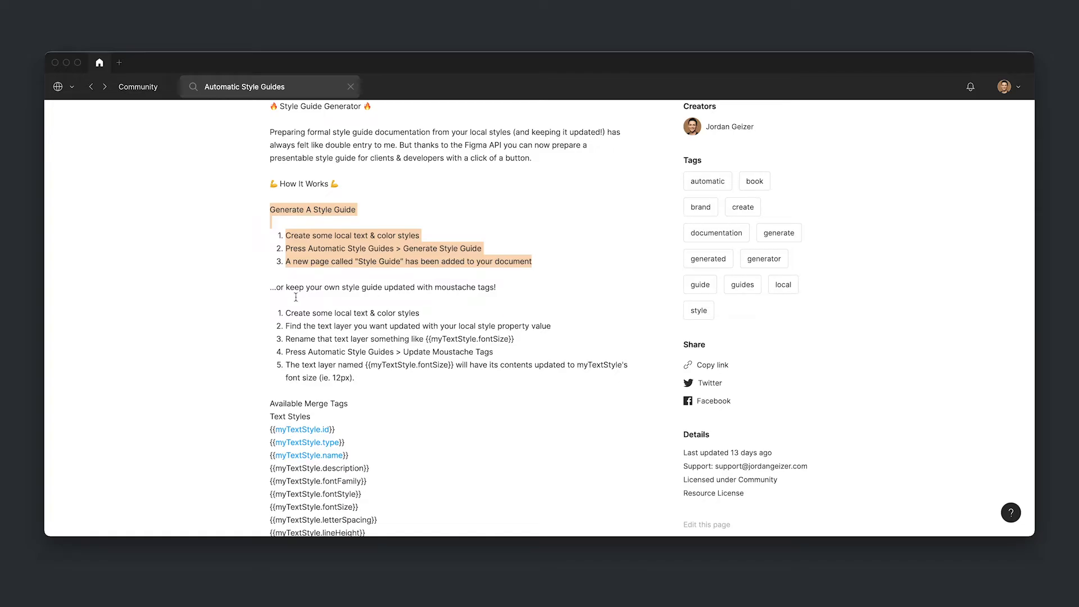
{"action": "left_click_drag", "start_coordinate": [285, 308], "coordinate": [399, 382]}
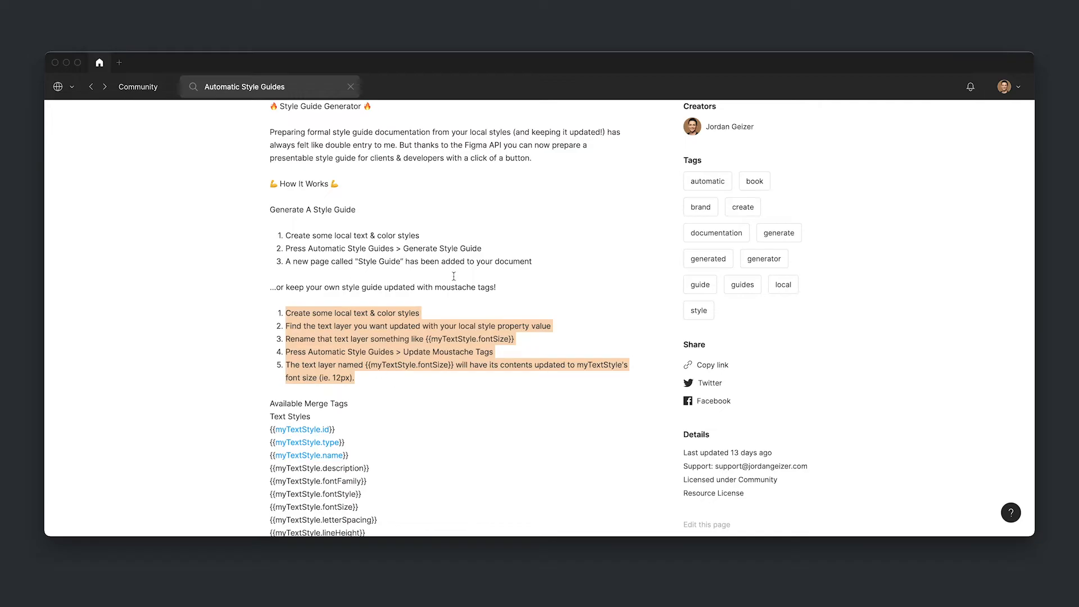
{"action": "left_click", "coordinate": [389, 381]}
{"action": "scroll", "coordinate": [388, 381], "scroll_direction": "up", "scroll_amount": 1}
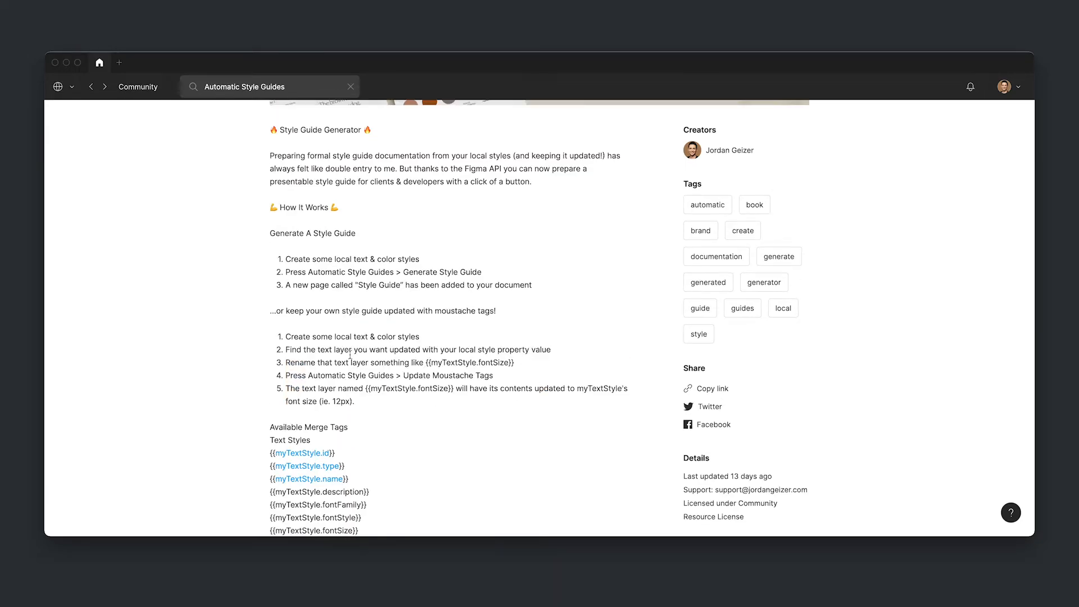
{"action": "left_click_drag", "start_coordinate": [515, 363], "coordinate": [434, 362]}
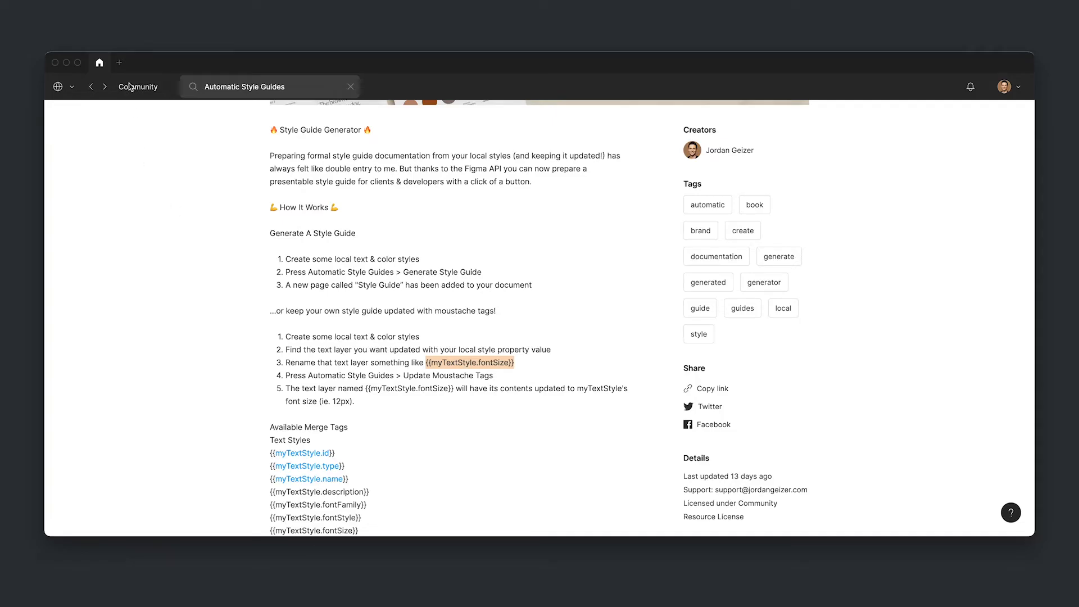
Start a new design file and paste in the copied headlines, text samples and six colour swatches
{"action": "left_click", "coordinate": [121, 64]}
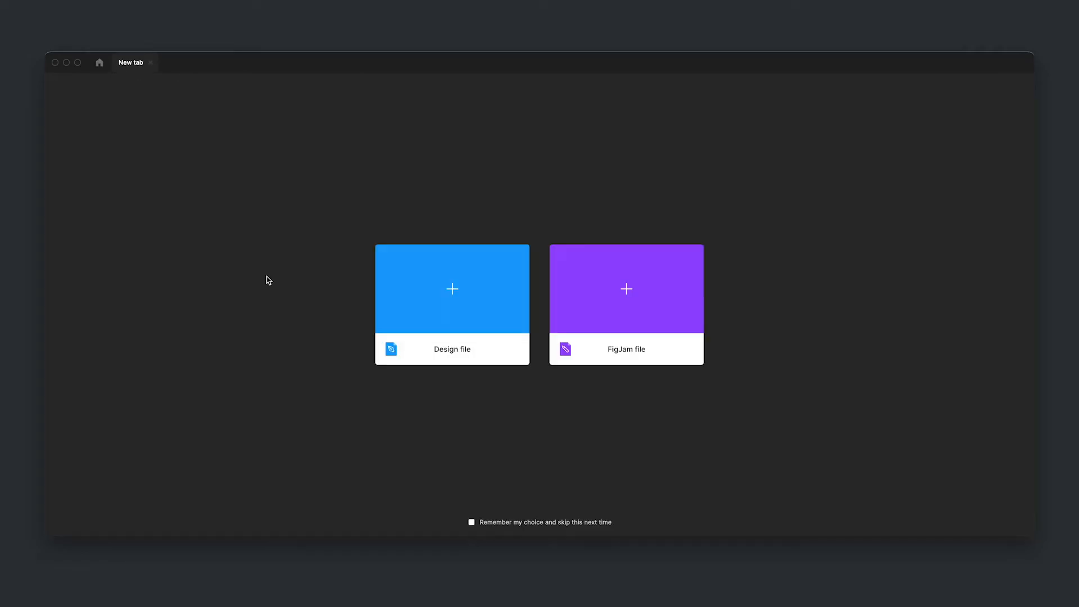
{"action": "left_click", "coordinate": [458, 306]}
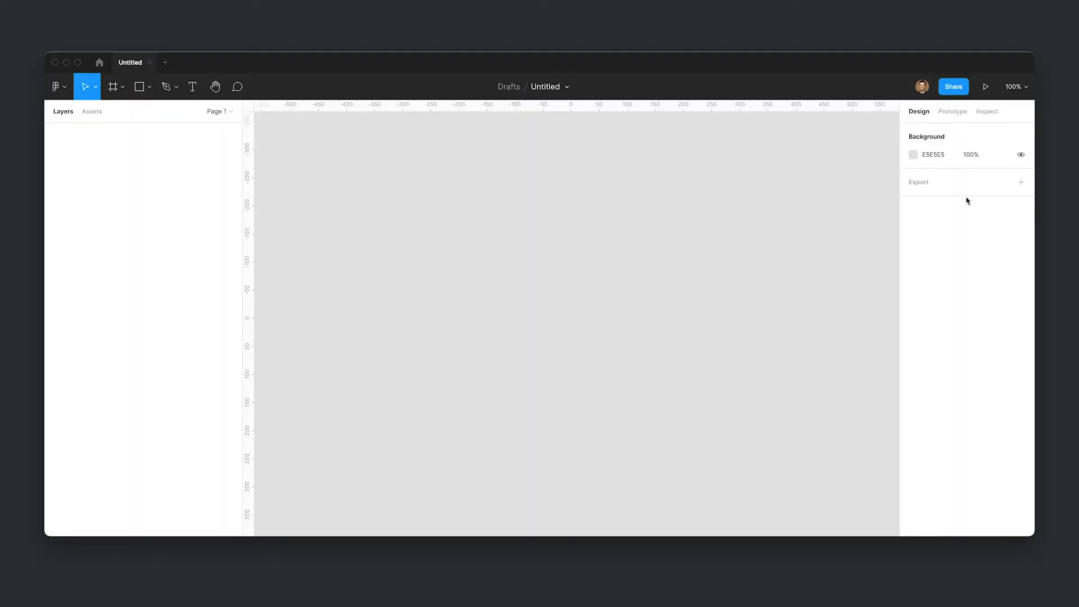
{"action": "key", "text": "super+v"}
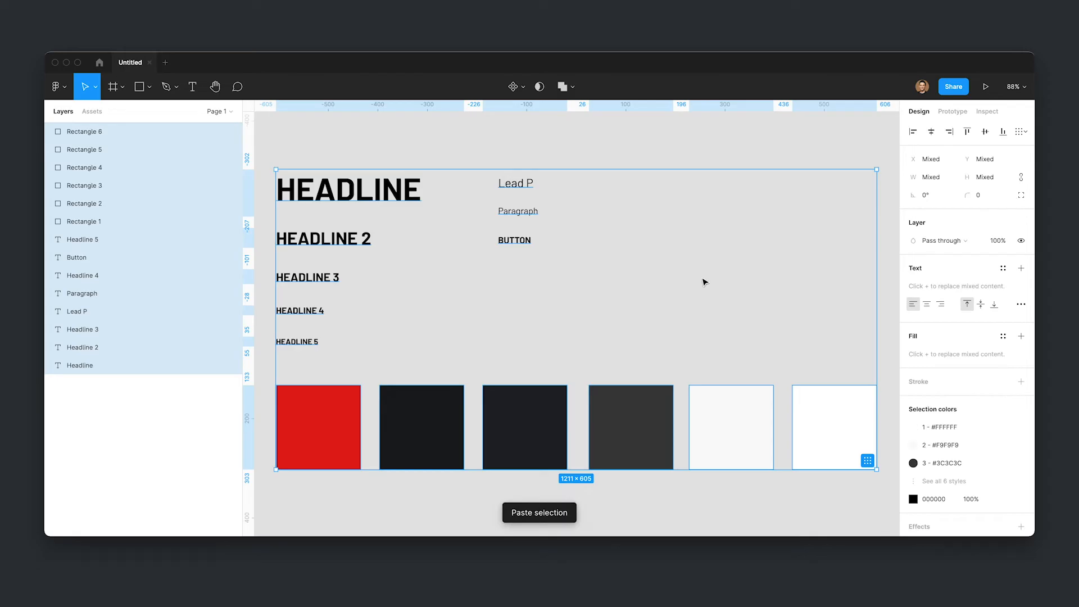
{"action": "left_click", "coordinate": [319, 153]}
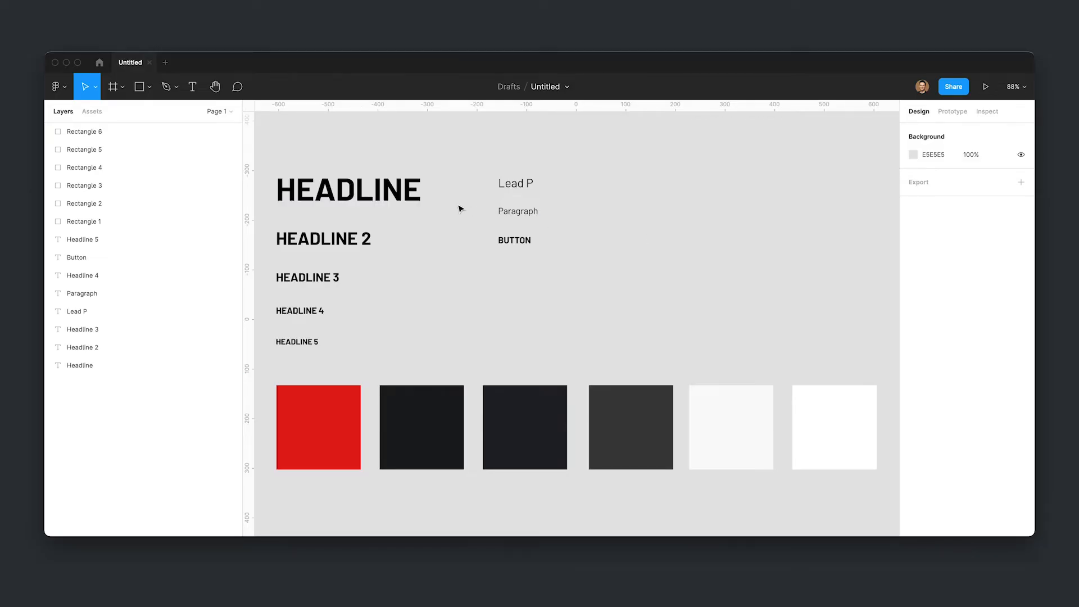
Create Header 1 through Header 5 text styles from the five HEADLINE layers
{"action": "left_click", "coordinate": [357, 182]}
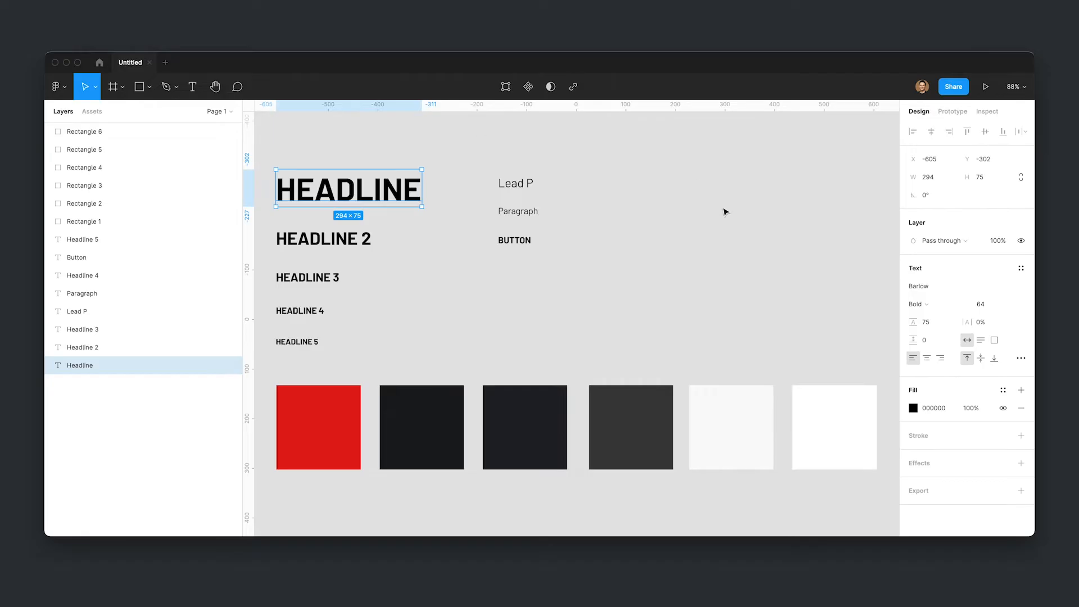
{"action": "left_click", "coordinate": [1021, 268]}
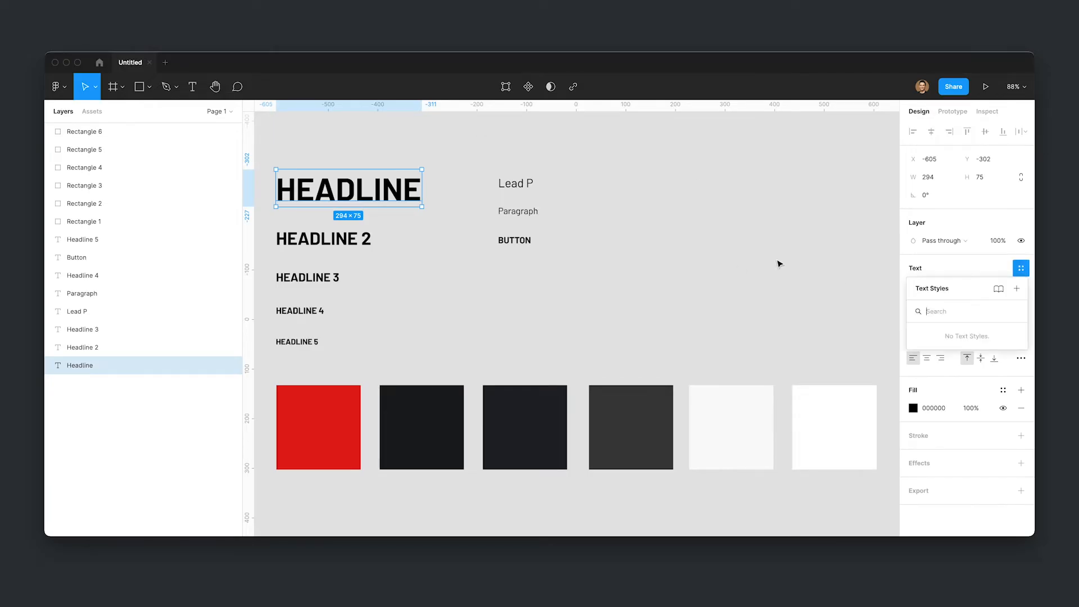
{"action": "left_click", "coordinate": [1018, 289]}
{"action": "type", "text": "h"}
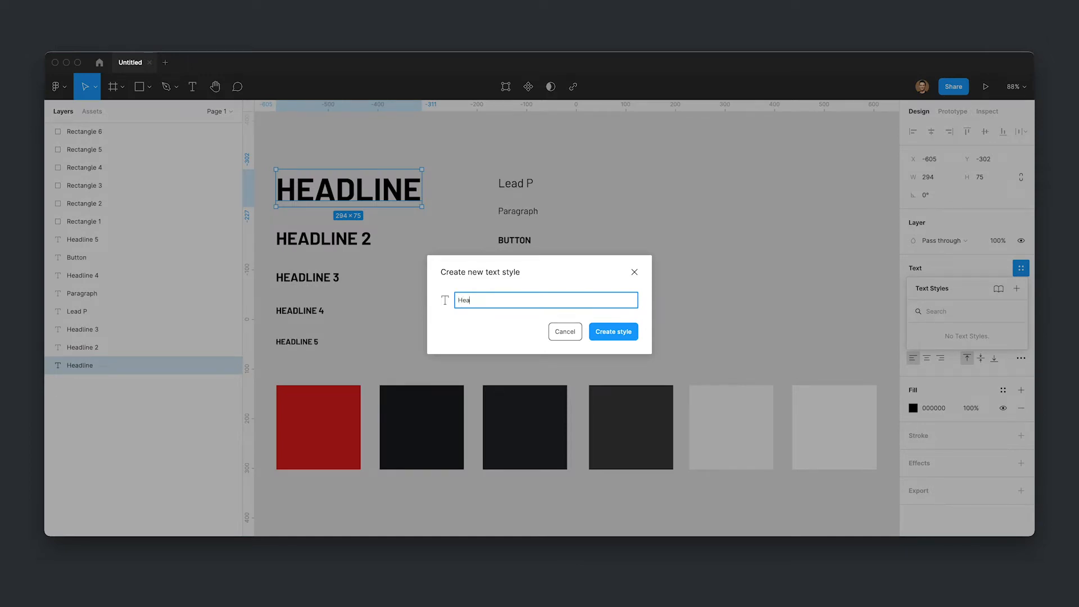
{"action": "key", "text": "Return"}
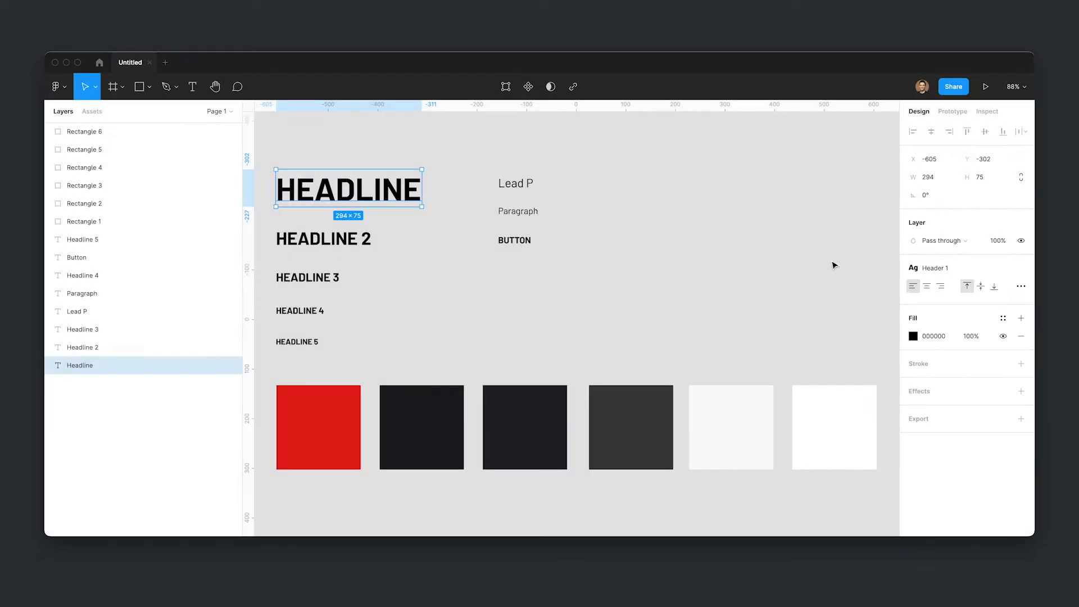
{"action": "left_click", "coordinate": [426, 266]}
{"action": "left_click", "coordinate": [323, 238]}
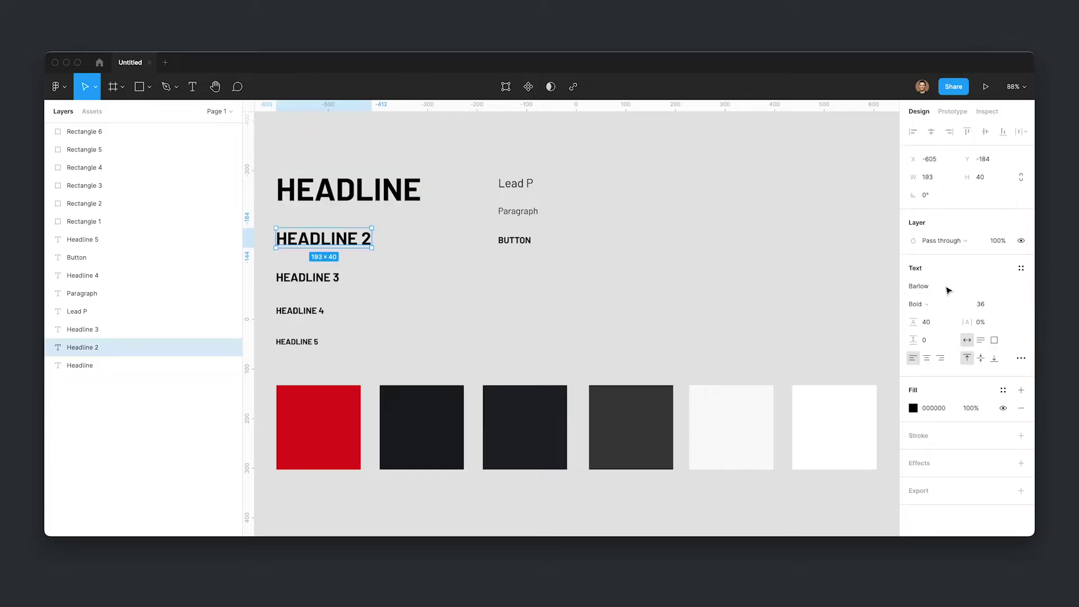
{"action": "left_click", "coordinate": [1020, 268]}
{"action": "left_click", "coordinate": [1016, 289]}
{"action": "type", "text": "Header 2"}
{"action": "key", "text": "Return"}
{"action": "left_click", "coordinate": [784, 239]}
{"action": "left_click", "coordinate": [308, 277]}
{"action": "left_click", "coordinate": [1020, 269]}
{"action": "left_click", "coordinate": [1016, 288]}
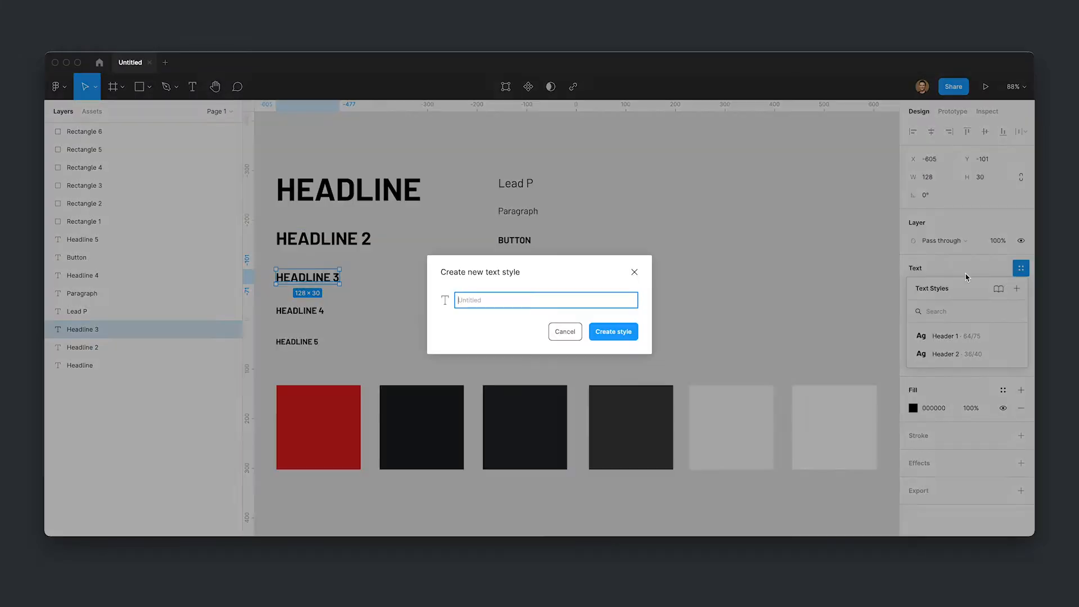
{"action": "type", "text": "Header 3"}
{"action": "key", "text": "Return"}
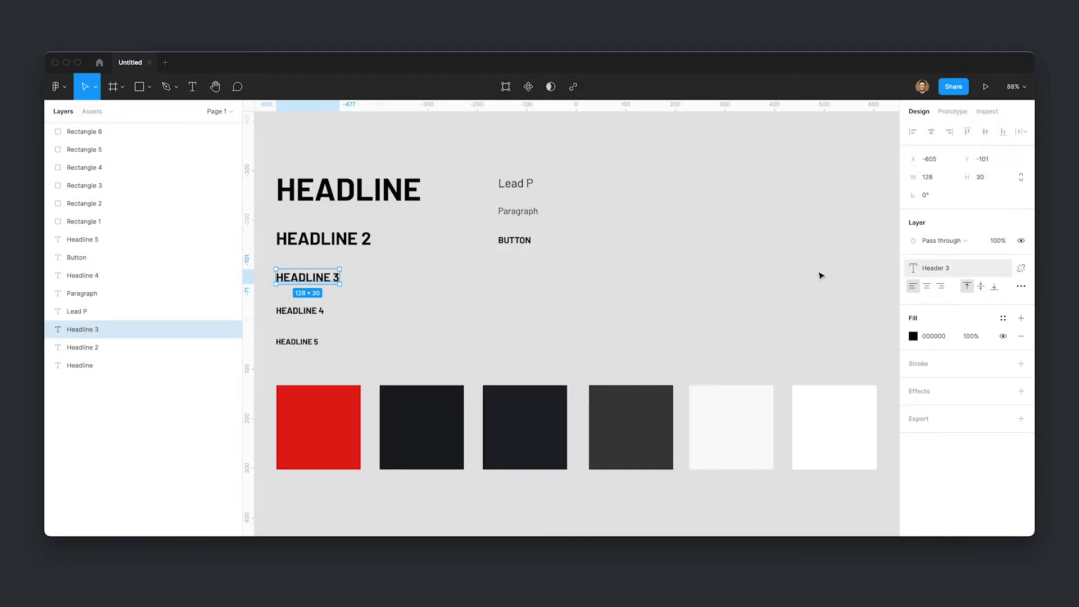
{"action": "left_click", "coordinate": [299, 310]}
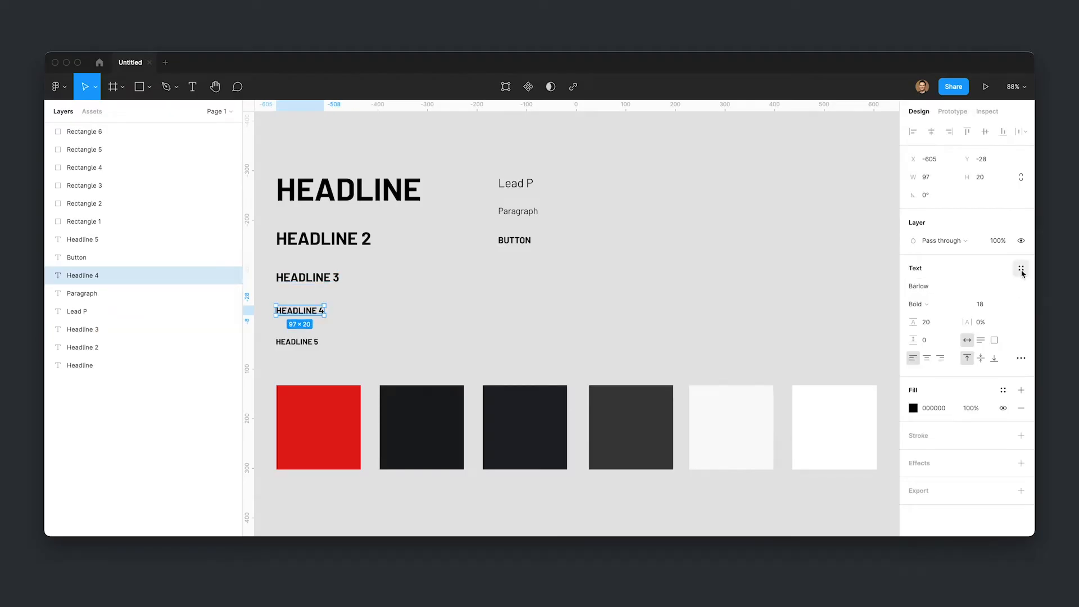
{"action": "left_click", "coordinate": [1019, 268]}
{"action": "left_click", "coordinate": [1016, 289]}
{"action": "type", "text": "Header"}
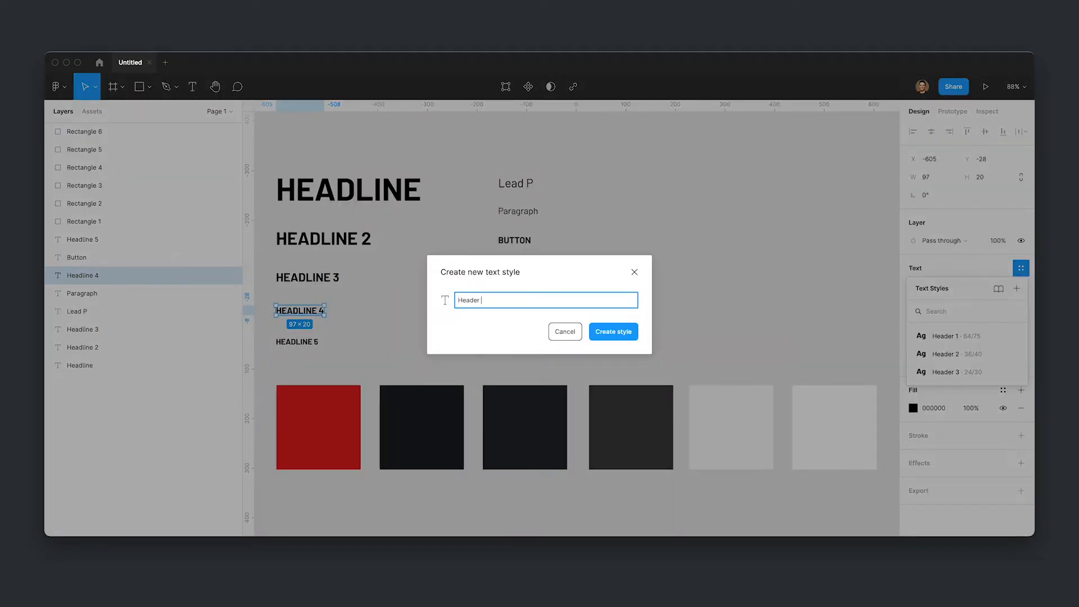
{"action": "type", "text": "4"}
{"action": "key", "text": "Return"}
{"action": "left_click", "coordinate": [297, 341]}
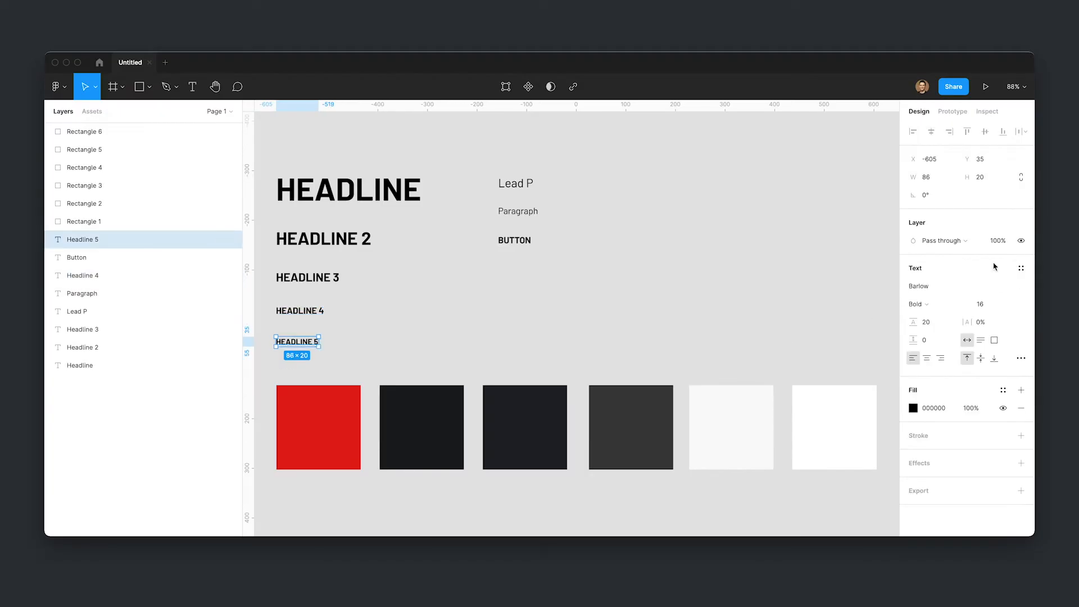
{"action": "left_click", "coordinate": [1020, 267]}
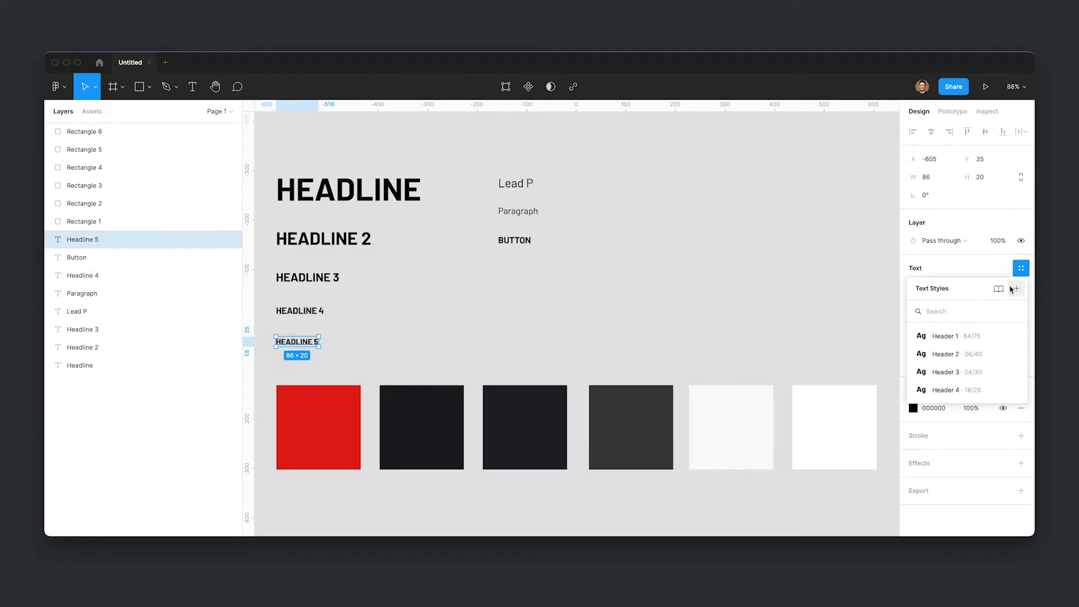
{"action": "left_click", "coordinate": [1017, 288]}
{"action": "type", "text": "Header "}
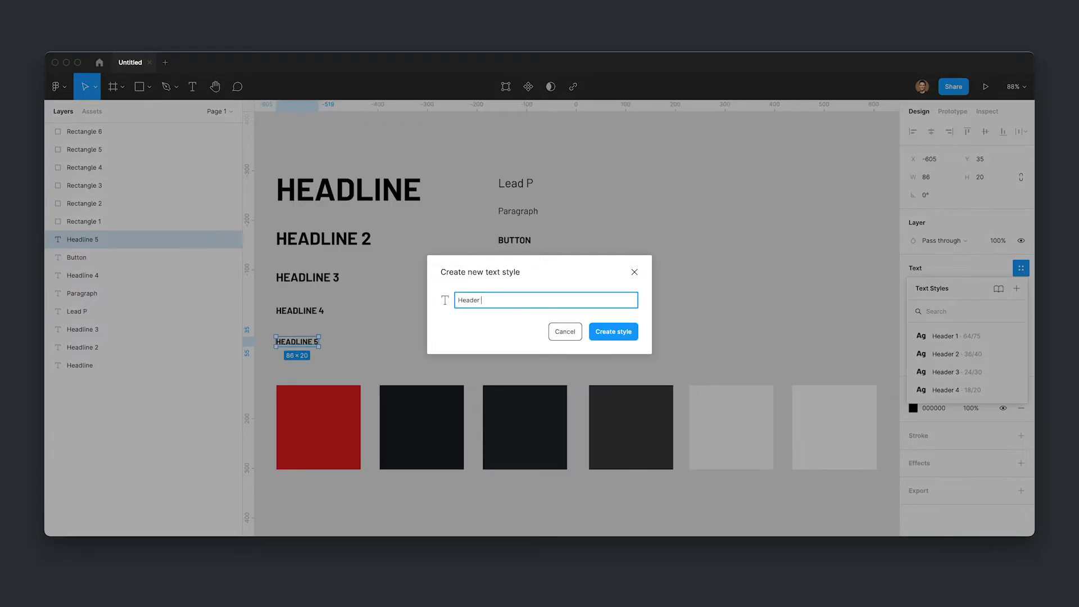
{"action": "type", "text": "5"}
{"action": "key", "text": "Return"}
Create Paragraph Large, Paragraph and Button text styles from the Lead P, Paragraph and BUTTON layers
{"action": "left_click", "coordinate": [517, 183]}
{"action": "left_click", "coordinate": [1020, 267]}
{"action": "left_click", "coordinate": [1017, 288]}
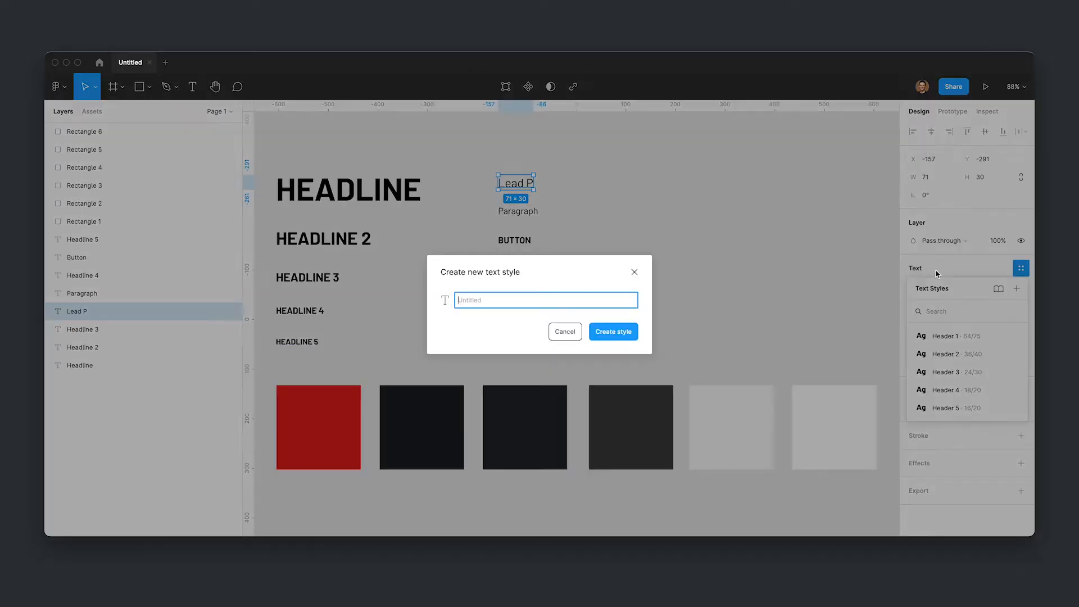
{"action": "type", "text": "Paragraph Large"}
{"action": "key", "text": "Return"}
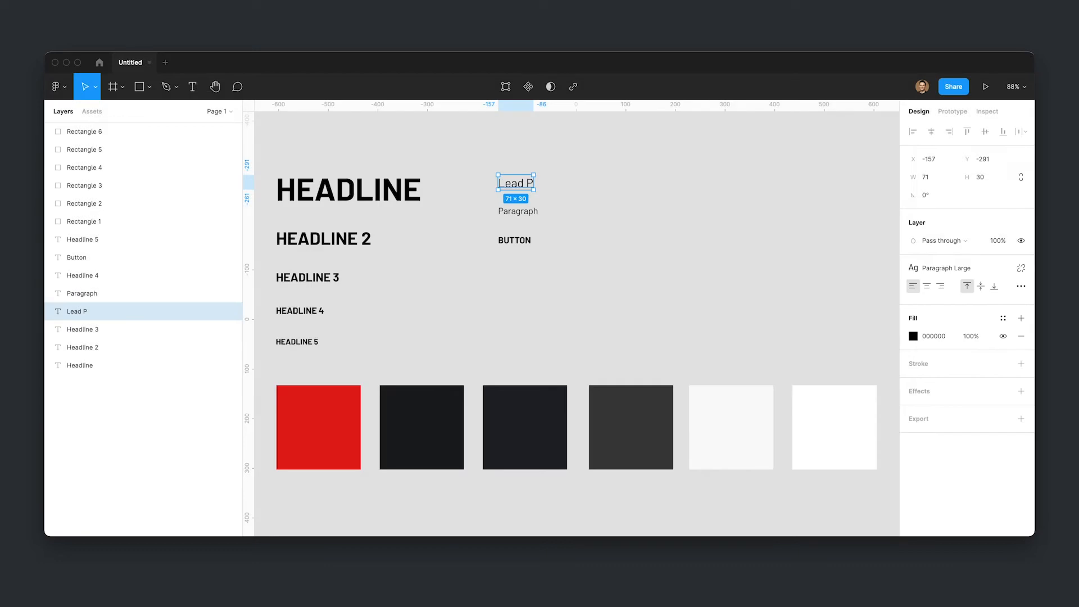
{"action": "left_click", "coordinate": [573, 253]}
{"action": "left_click", "coordinate": [518, 211]}
{"action": "left_click", "coordinate": [1019, 267]}
{"action": "left_click", "coordinate": [1016, 289]}
{"action": "type", "text": "Paragraph"}
{"action": "key", "text": "Return"}
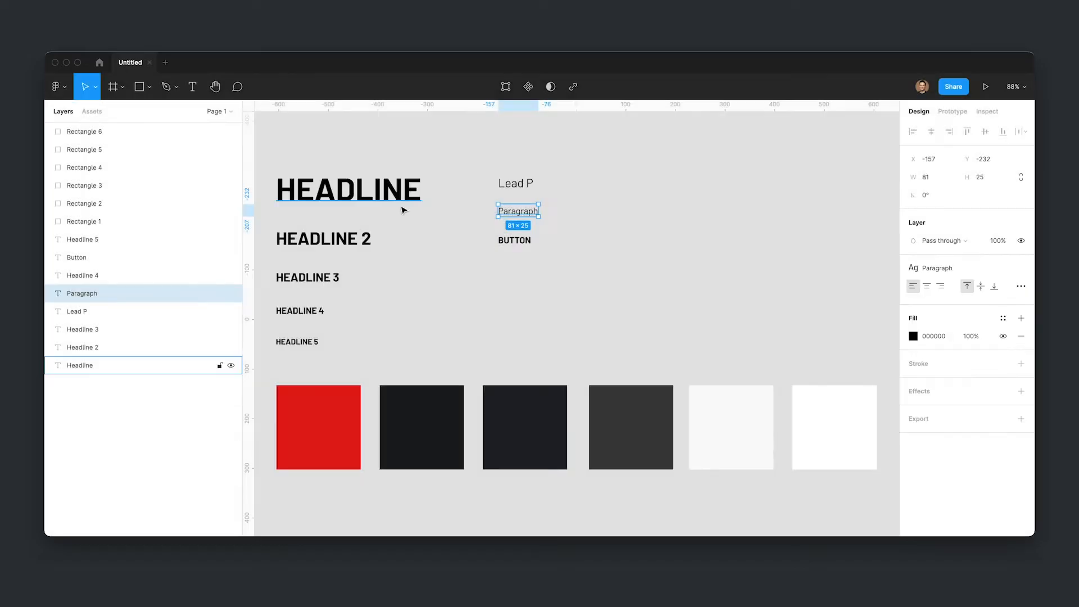
{"action": "left_click", "coordinate": [514, 240]}
{"action": "left_click", "coordinate": [1021, 266]}
{"action": "left_click", "coordinate": [1017, 288]}
{"action": "type", "text": "Button"}
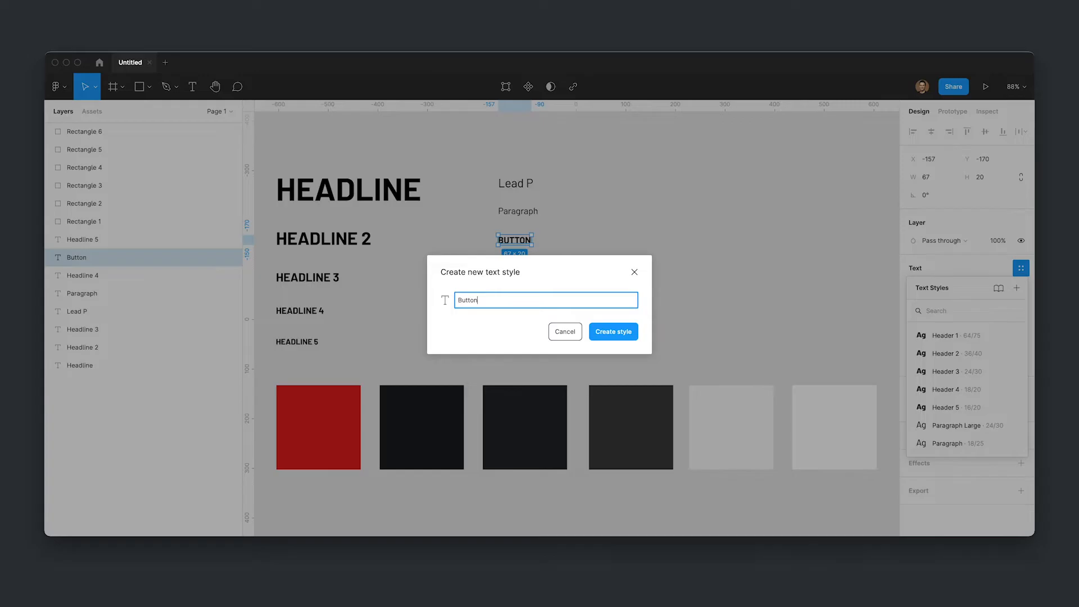
{"action": "key", "text": "Return"}
{"action": "left_click", "coordinate": [783, 222]}
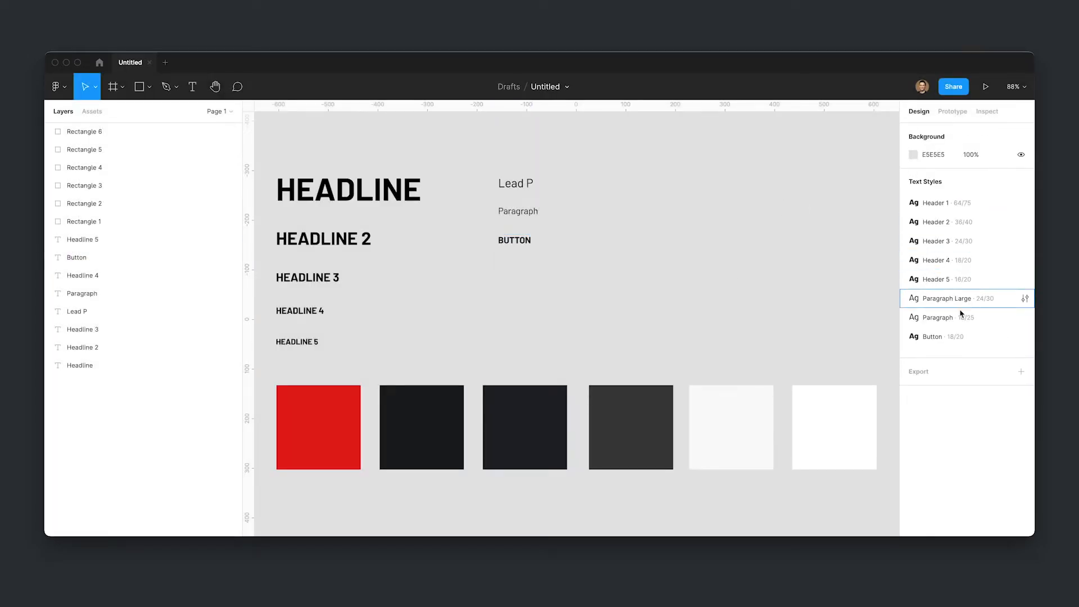
Reorder Header 1 in the styles list and back, then select the red swatch
{"action": "left_click_drag", "start_coordinate": [962, 207], "coordinate": [963, 278]}
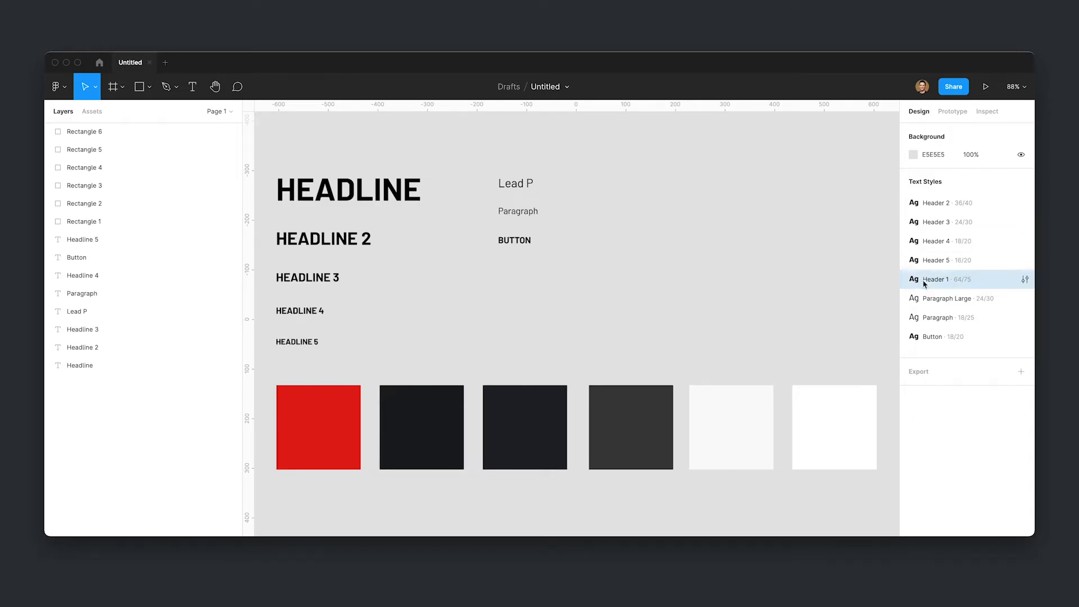
{"action": "left_click_drag", "start_coordinate": [939, 279], "coordinate": [942, 201]}
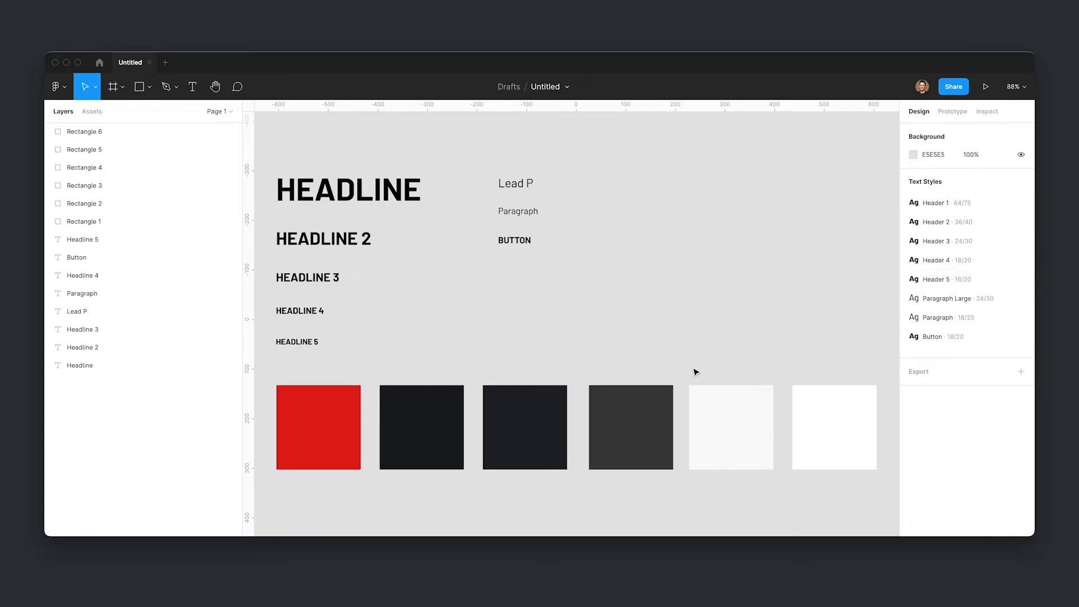
{"action": "left_click", "coordinate": [339, 466]}
Save the first three swatches as Brand, Neutral and Neutral Muted colour styles
{"action": "left_click", "coordinate": [1003, 268]}
{"action": "left_click", "coordinate": [1016, 288]}
{"action": "type", "text": "Brand"}
{"action": "key", "text": "Return"}
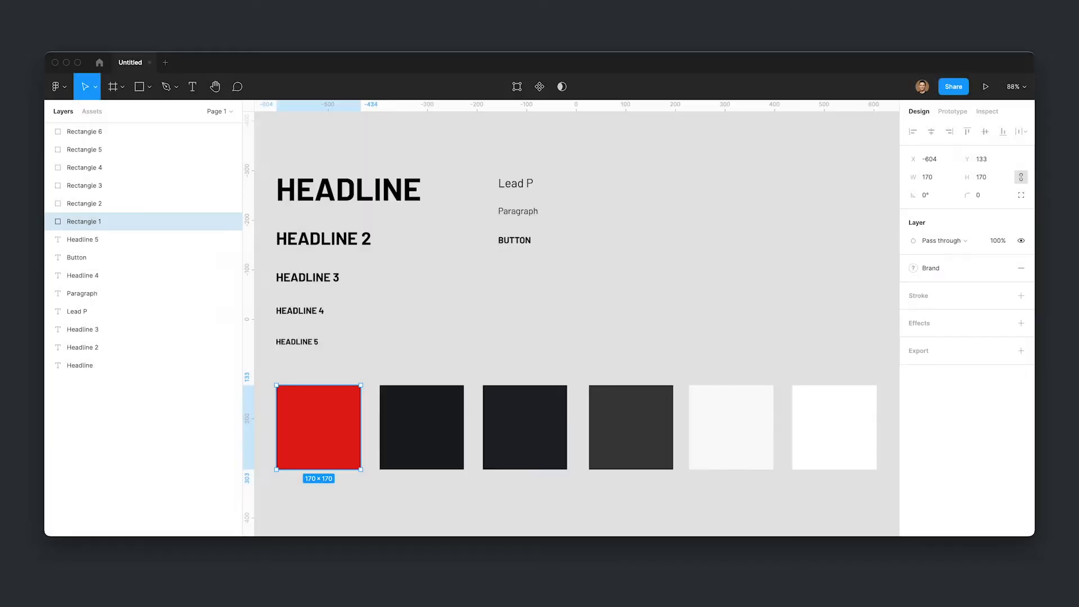
{"action": "left_click", "coordinate": [446, 425]}
{"action": "left_click", "coordinate": [1003, 268]}
{"action": "left_click", "coordinate": [1016, 289]}
{"action": "type", "text": "Neu"}
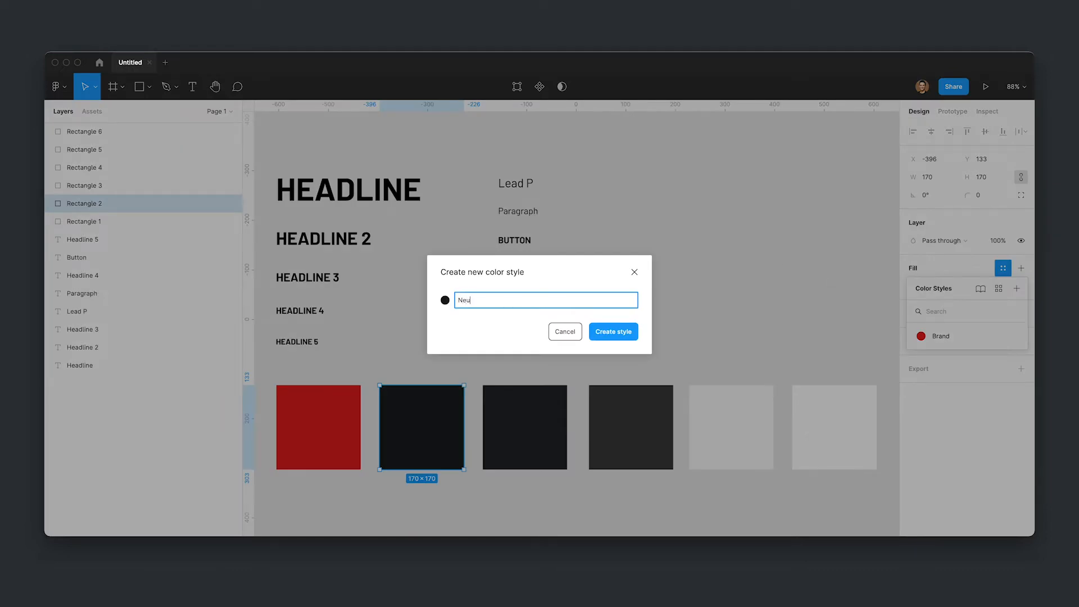
{"action": "type", "text": "l"}
{"action": "key", "text": "Return"}
{"action": "left_click", "coordinate": [524, 427]}
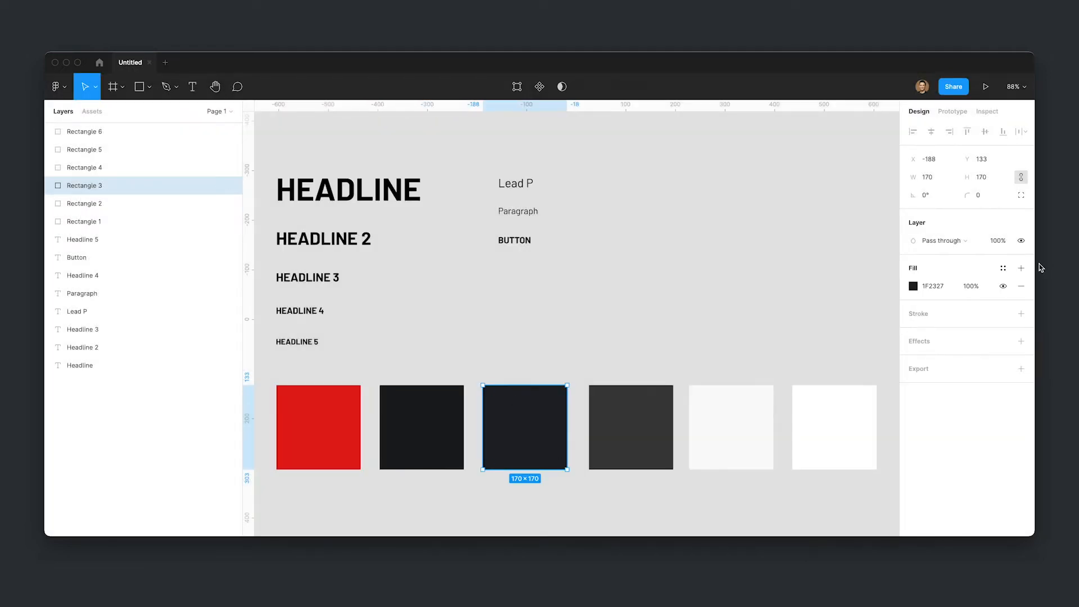
{"action": "left_click", "coordinate": [1002, 268]}
{"action": "left_click", "coordinate": [1016, 289]}
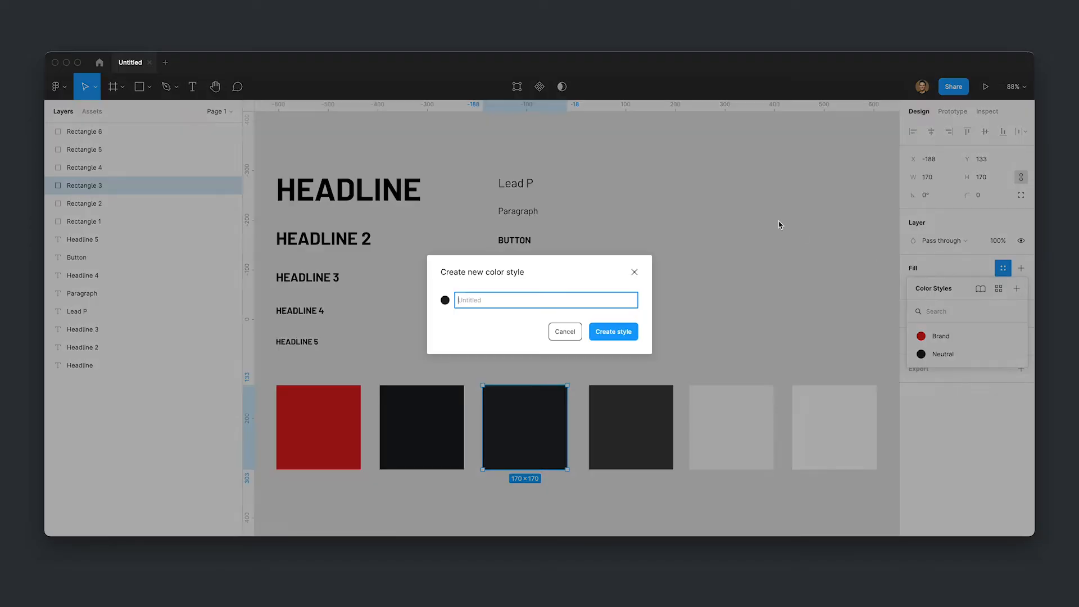
{"action": "type", "text": "Neut"}
{"action": "type", "text": "d"}
{"action": "key", "text": "Return"}
Save the remaining swatches as Neutral Shade, Surface Muted and Surface colour styles
{"action": "left_click", "coordinate": [630, 427]}
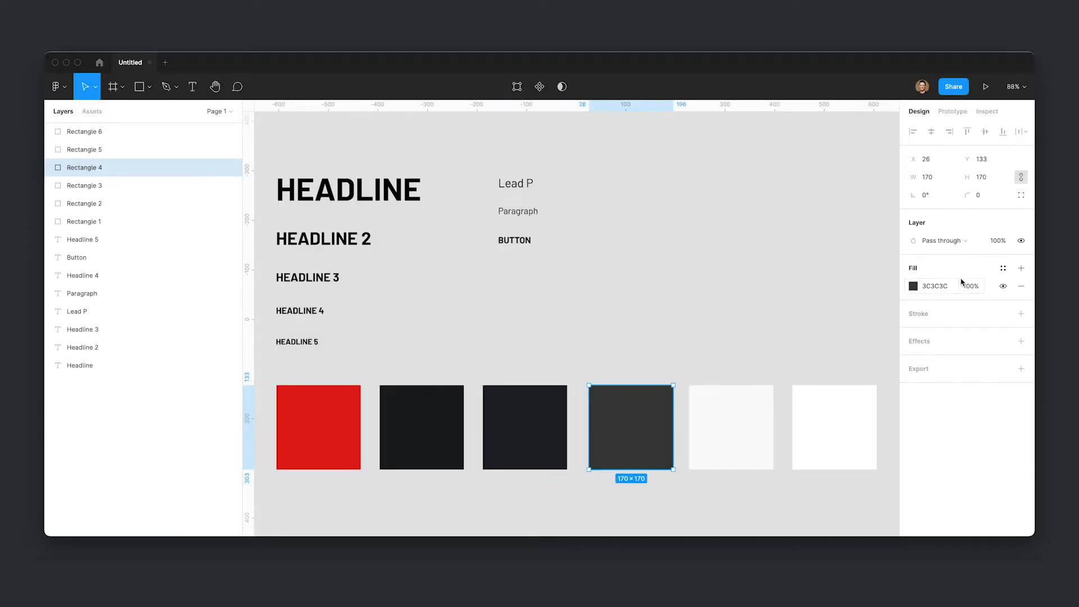
{"action": "left_click", "coordinate": [1003, 268]}
{"action": "left_click", "coordinate": [1016, 288]}
{"action": "type", "text": "N"}
{"action": "type", "text": "de"}
{"action": "key", "text": "Return"}
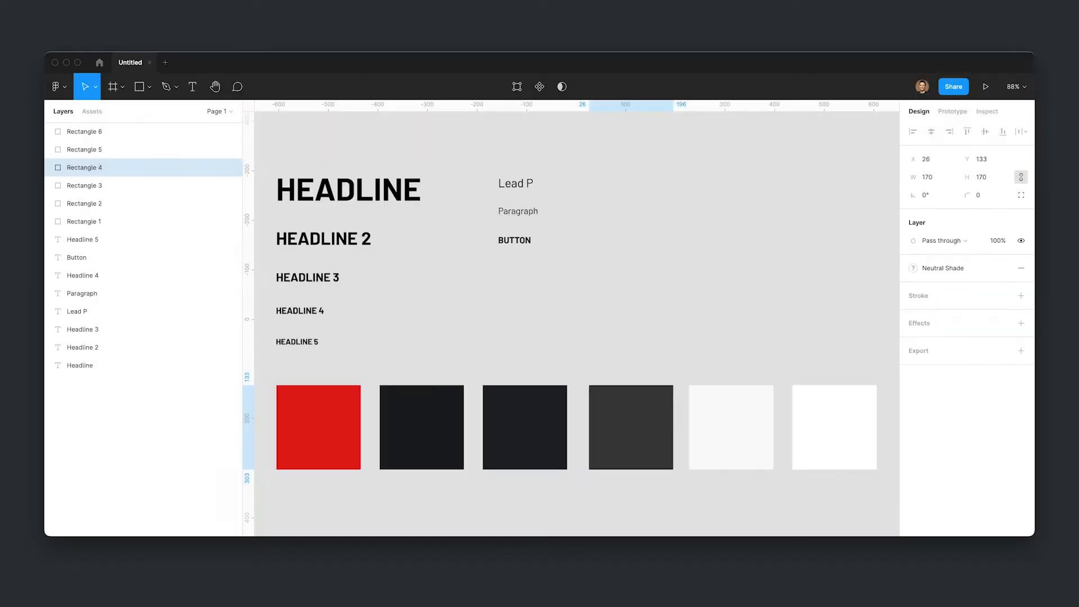
{"action": "left_click", "coordinate": [732, 427]}
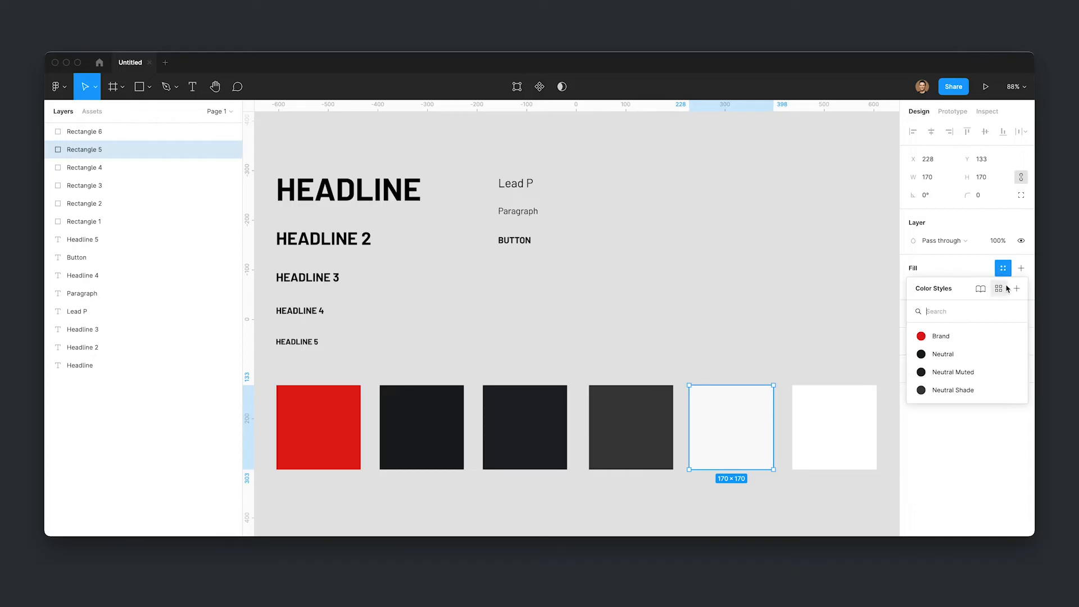
{"action": "left_click", "coordinate": [1015, 288]}
{"action": "type", "text": "Surface Muted"}
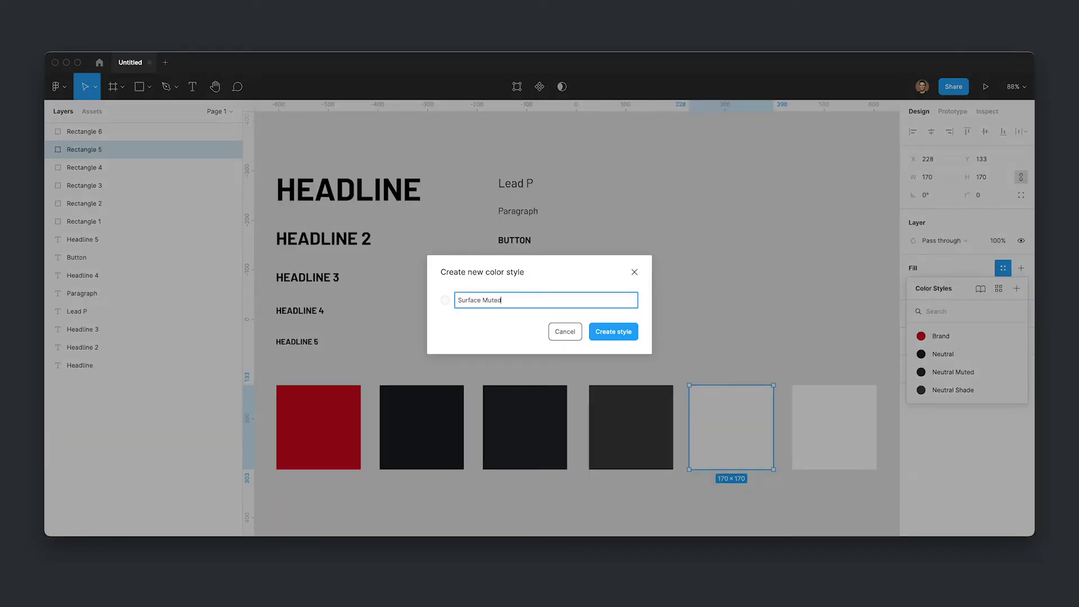
{"action": "key", "text": "Return"}
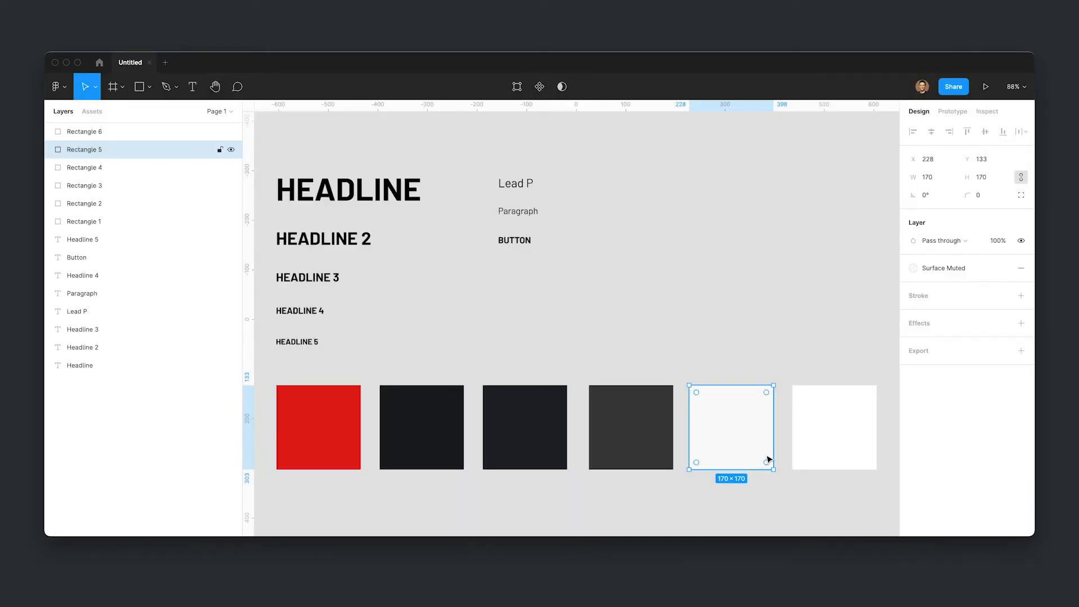
{"action": "left_click", "coordinate": [833, 427]}
{"action": "left_click", "coordinate": [1002, 268]}
{"action": "left_click", "coordinate": [1015, 288]}
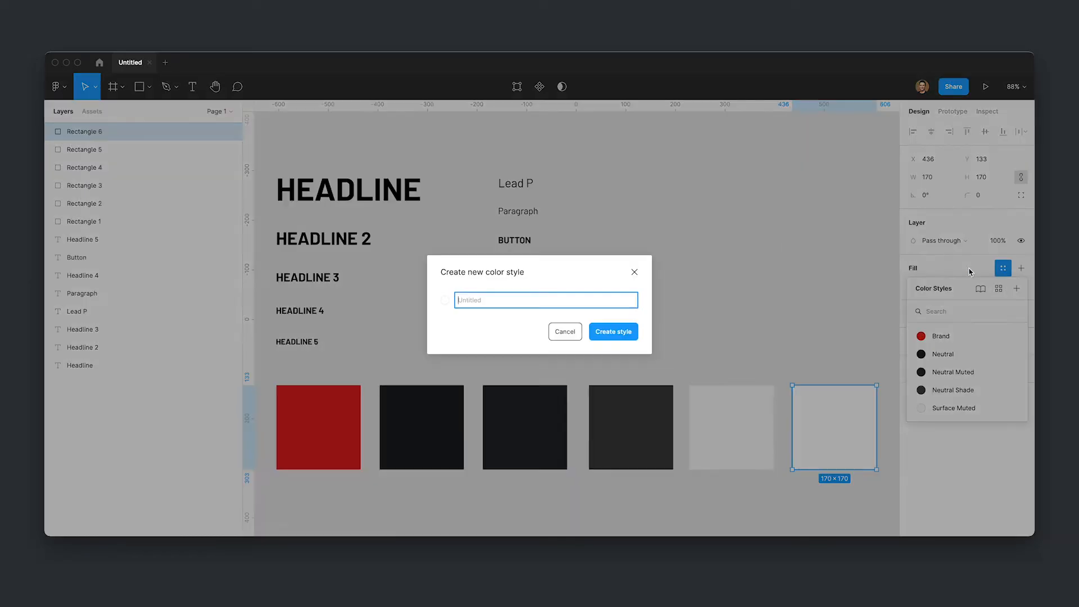
{"action": "type", "text": "Surface"}
{"action": "key", "text": "Return"}
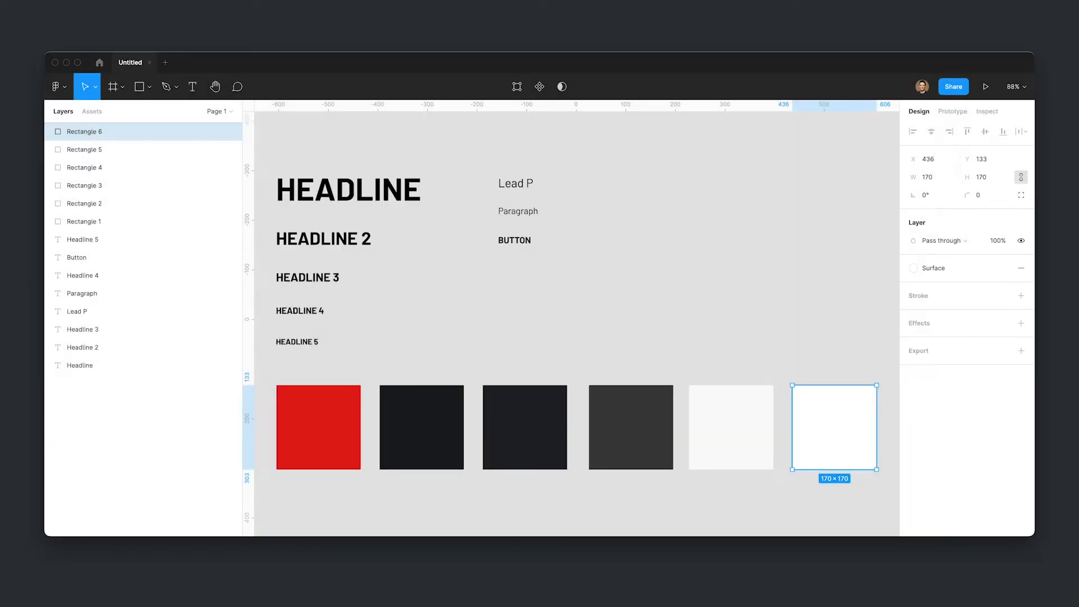
{"action": "left_click", "coordinate": [780, 232]}
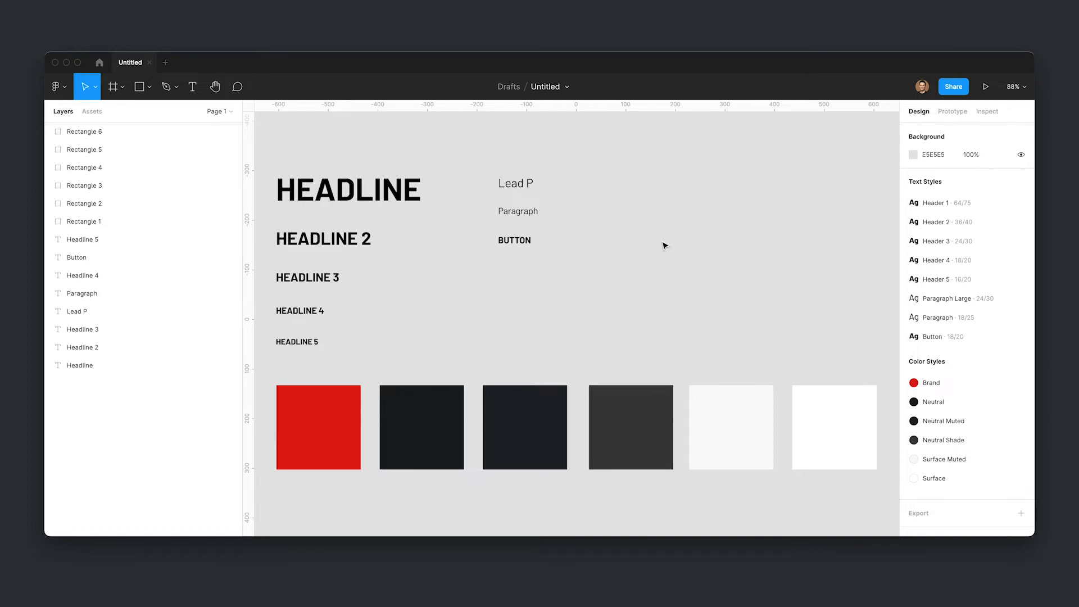
Run Automatic Style Guides > Generate Style Guide from the command search
{"action": "key", "text": "ctrl+slash"}
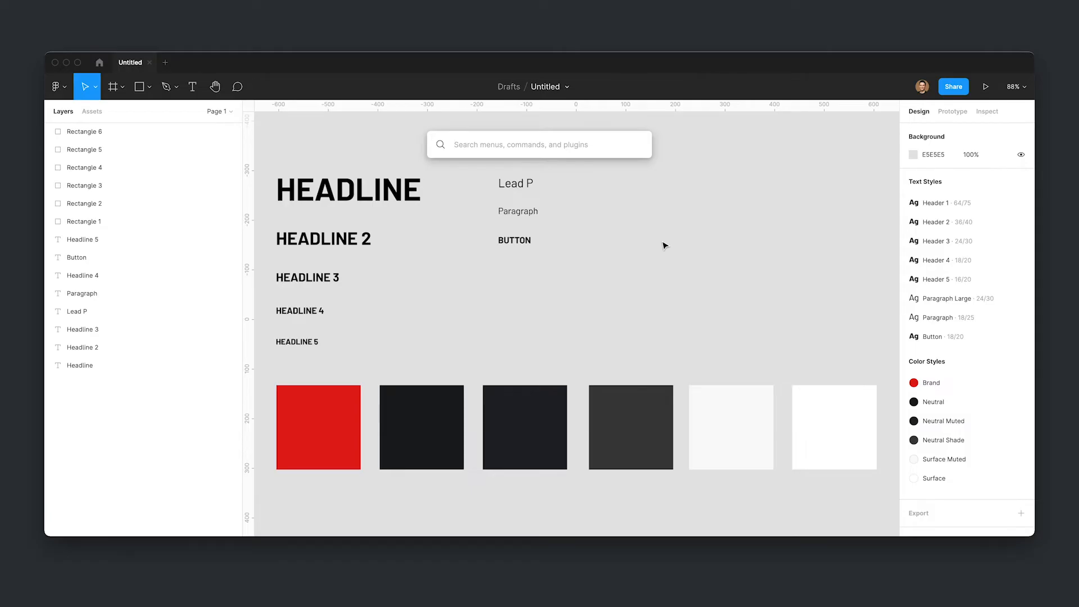
{"action": "type", "text": "Generate Style"}
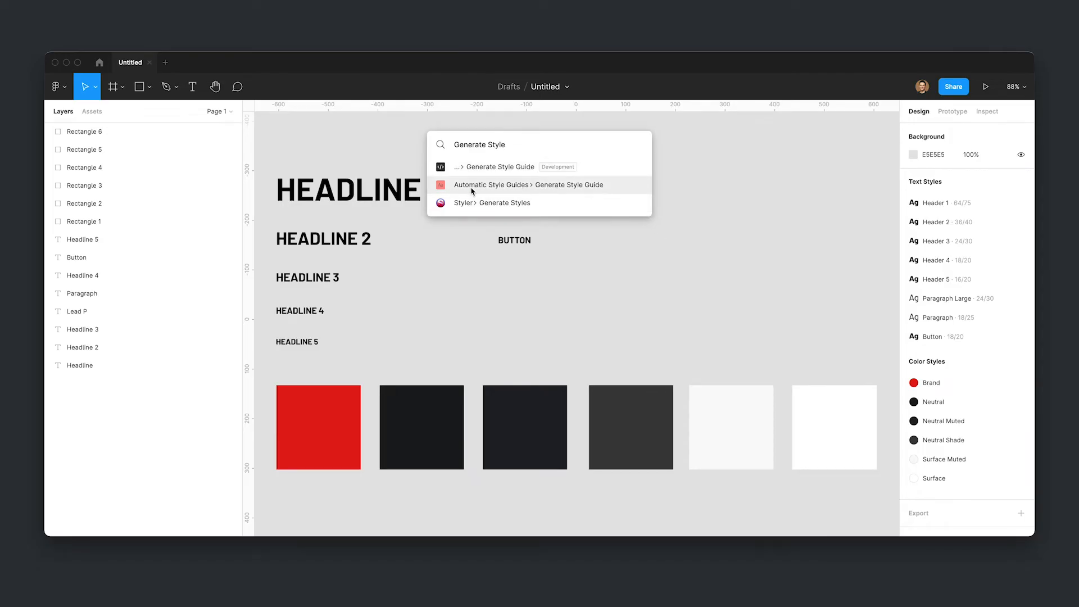
{"action": "left_click", "coordinate": [584, 189]}
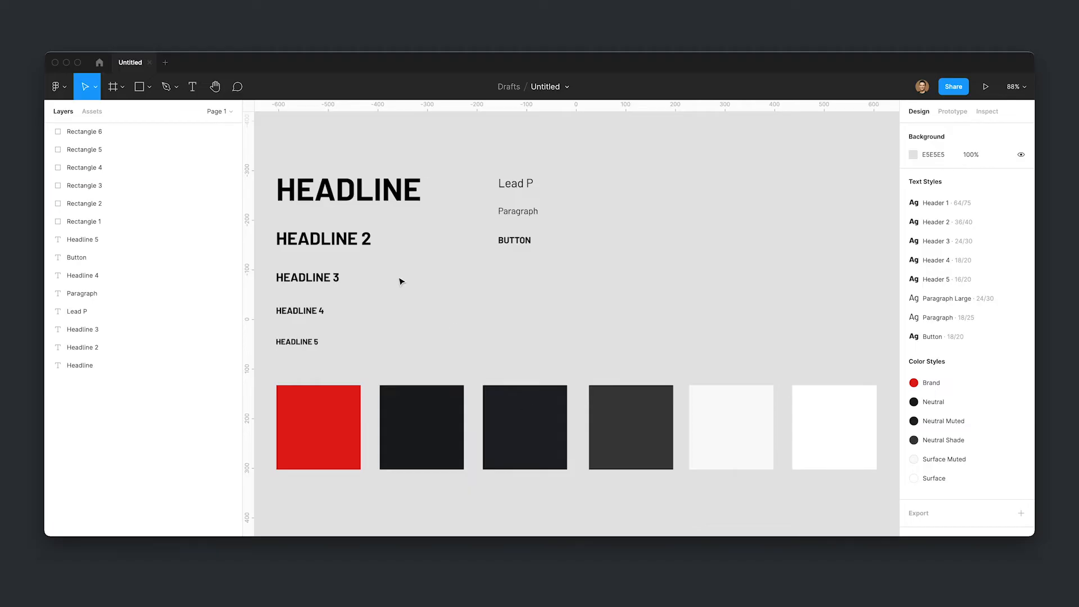
Go to the generated Style Guide page and select the Untitled title on its cover
{"action": "left_click", "coordinate": [220, 111]}
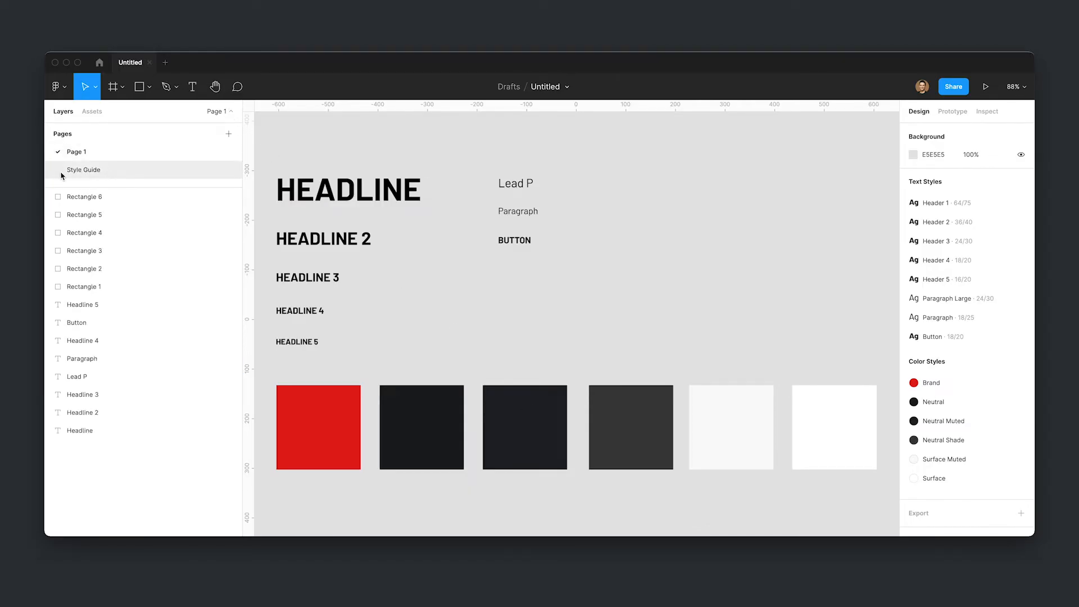
{"action": "left_click", "coordinate": [84, 170]}
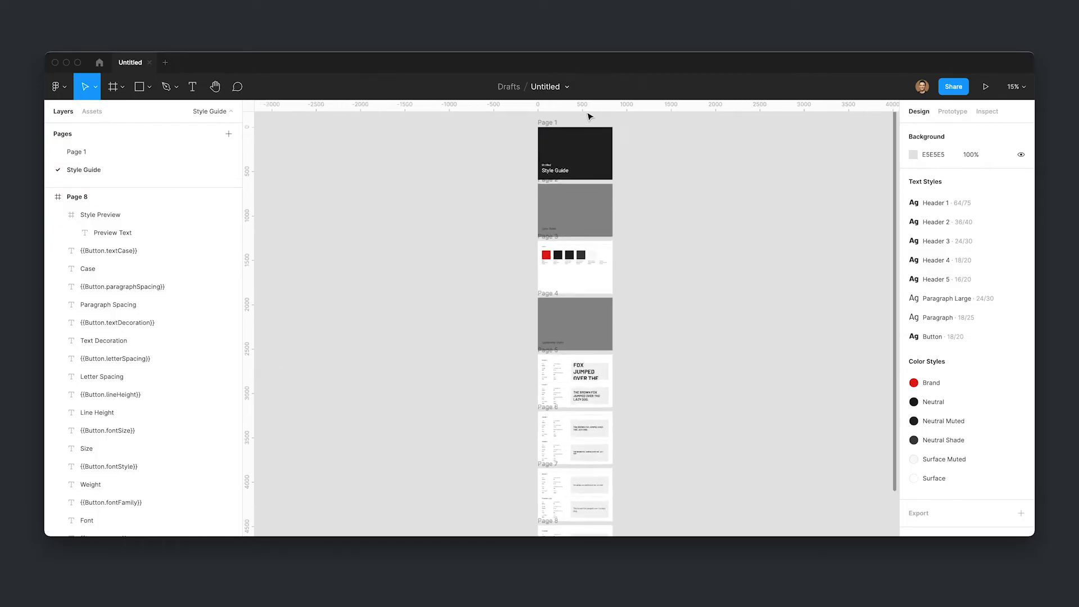
{"action": "scroll", "coordinate": [588, 116], "scroll_direction": "up", "scroll_amount": 3}
{"action": "scroll", "coordinate": [523, 212], "scroll_direction": "up", "scroll_amount": 4}
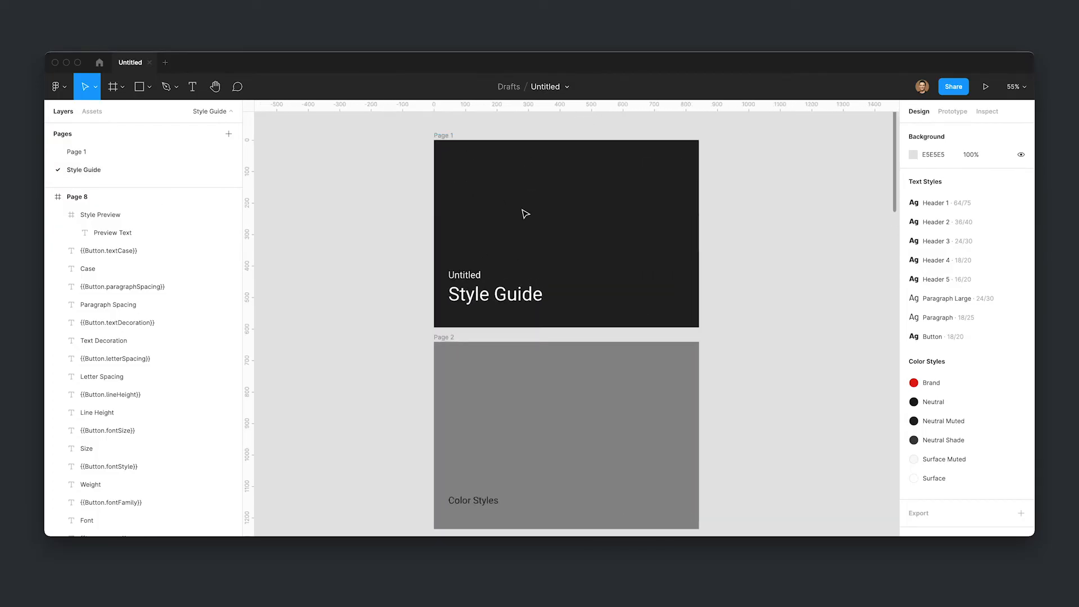
{"action": "scroll", "coordinate": [523, 213], "scroll_direction": "up", "scroll_amount": 1}
{"action": "left_click", "coordinate": [453, 288]}
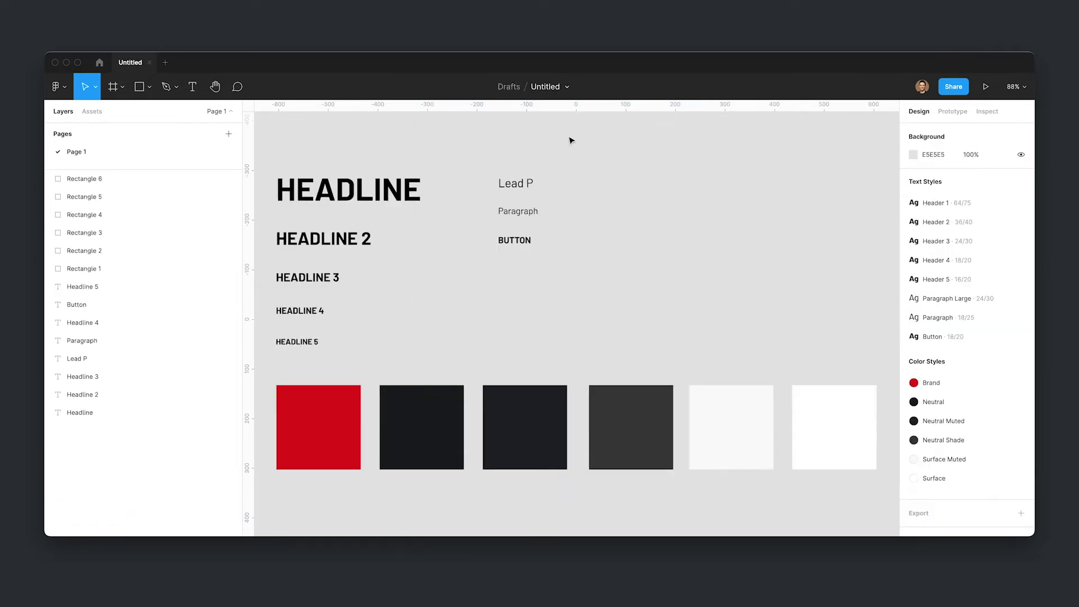
Rename the file Local Gym, rerun Generate Style Guide and view the regenerated cover
{"action": "double_click", "coordinate": [547, 86]}
{"action": "type", "text": "Local Gym"}
{"action": "key", "text": "Return"}
{"action": "key", "text": "ctrl+slash"}
{"action": "key", "text": "Return"}
{"action": "left_click", "coordinate": [127, 169]}
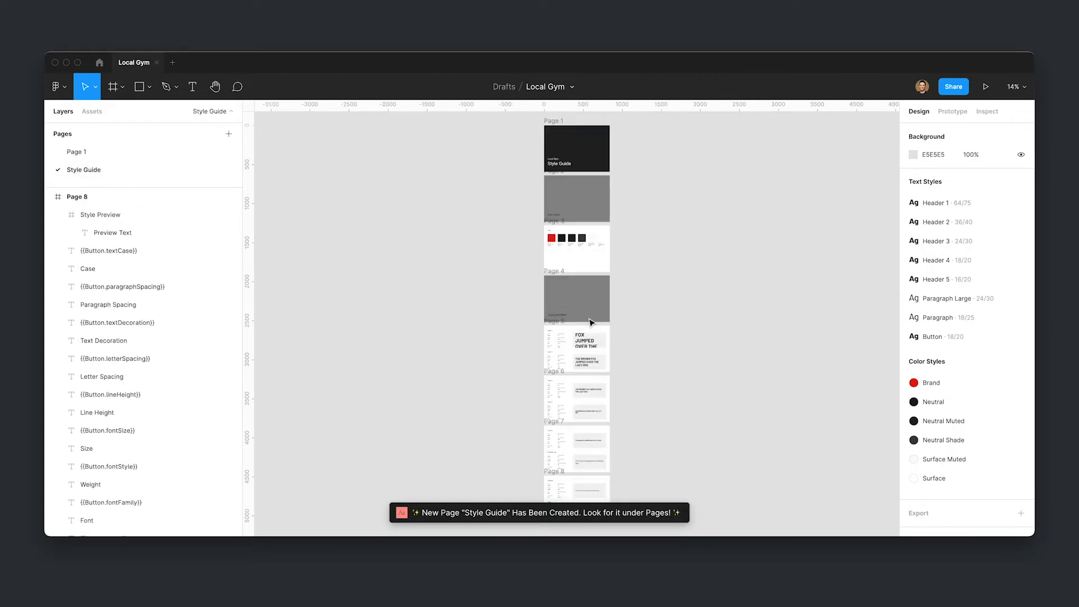
{"action": "scroll", "coordinate": [576, 127], "scroll_direction": "up", "scroll_amount": 5}
{"action": "scroll", "coordinate": [523, 194], "scroll_direction": "up", "scroll_amount": 5}
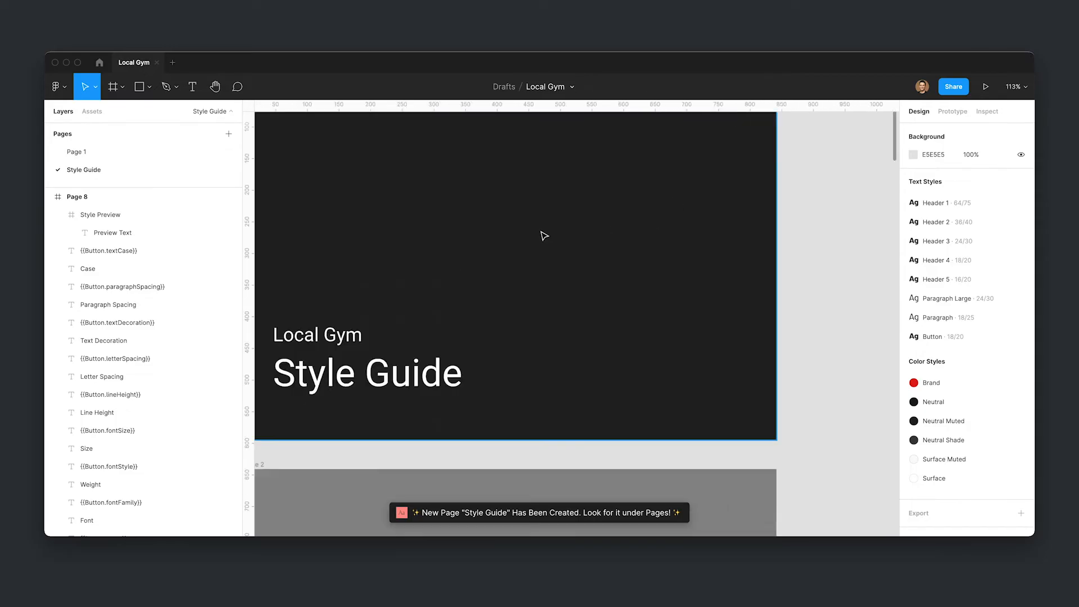
{"action": "scroll", "coordinate": [495, 241], "scroll_direction": "down", "scroll_amount": 1}
{"action": "left_click_drag", "start_coordinate": [514, 236], "coordinate": [435, 241]}
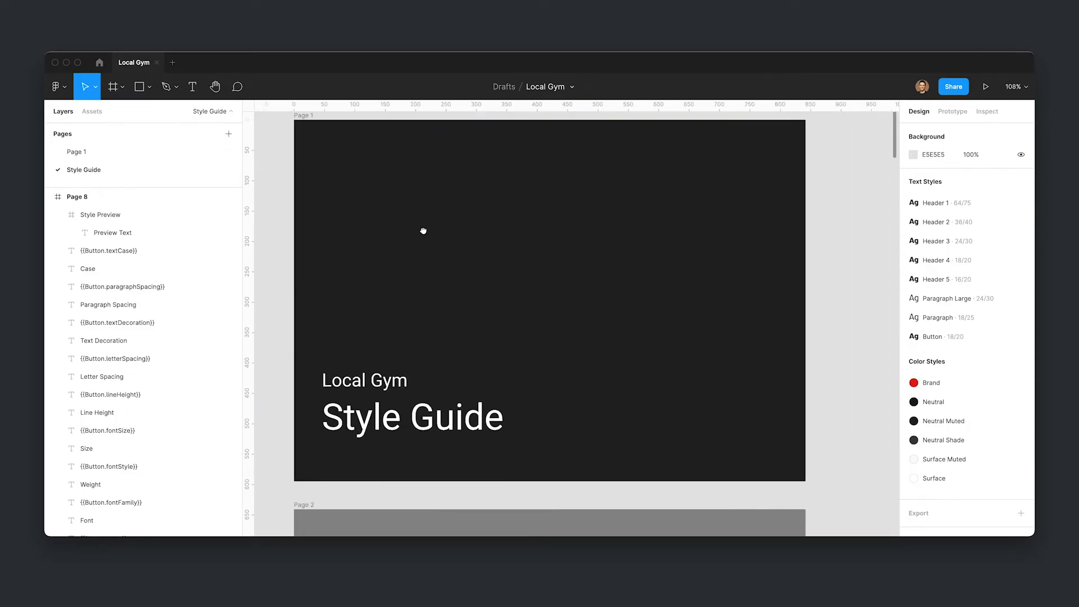
{"action": "left_click_drag", "start_coordinate": [895, 126], "coordinate": [896, 228]}
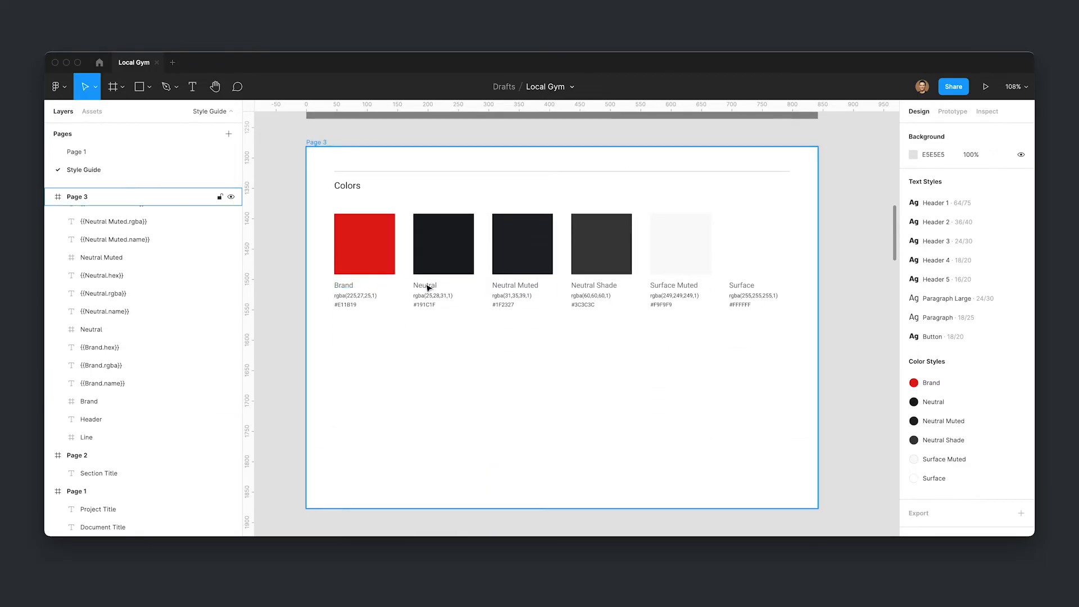
{"action": "left_click", "coordinate": [345, 305]}
{"action": "left_click", "coordinate": [506, 405]}
{"action": "left_click_drag", "start_coordinate": [897, 224], "coordinate": [897, 278]}
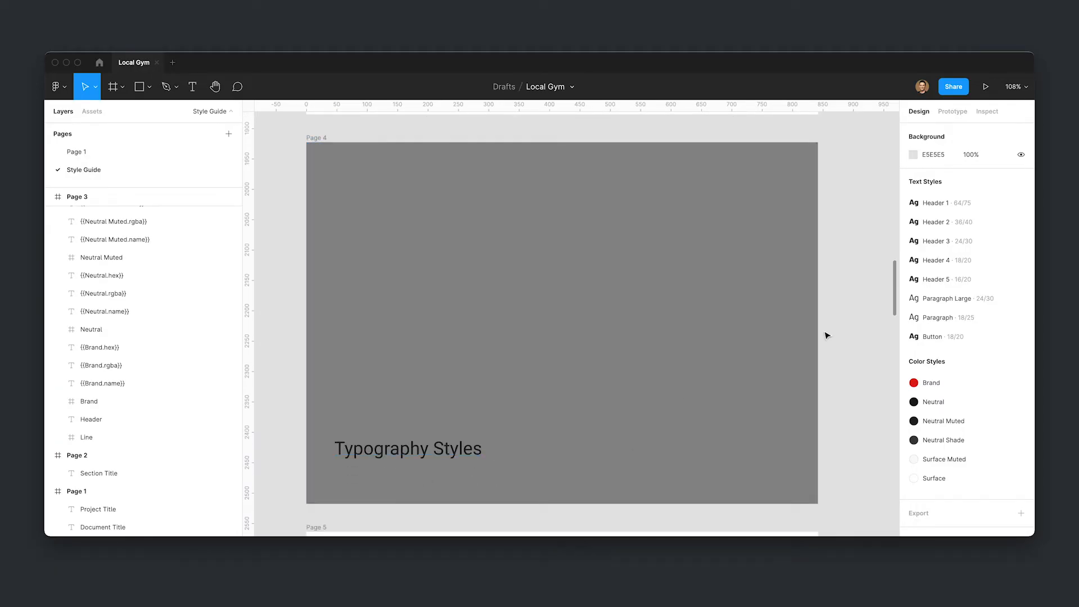
{"action": "left_click_drag", "start_coordinate": [896, 283], "coordinate": [896, 337]}
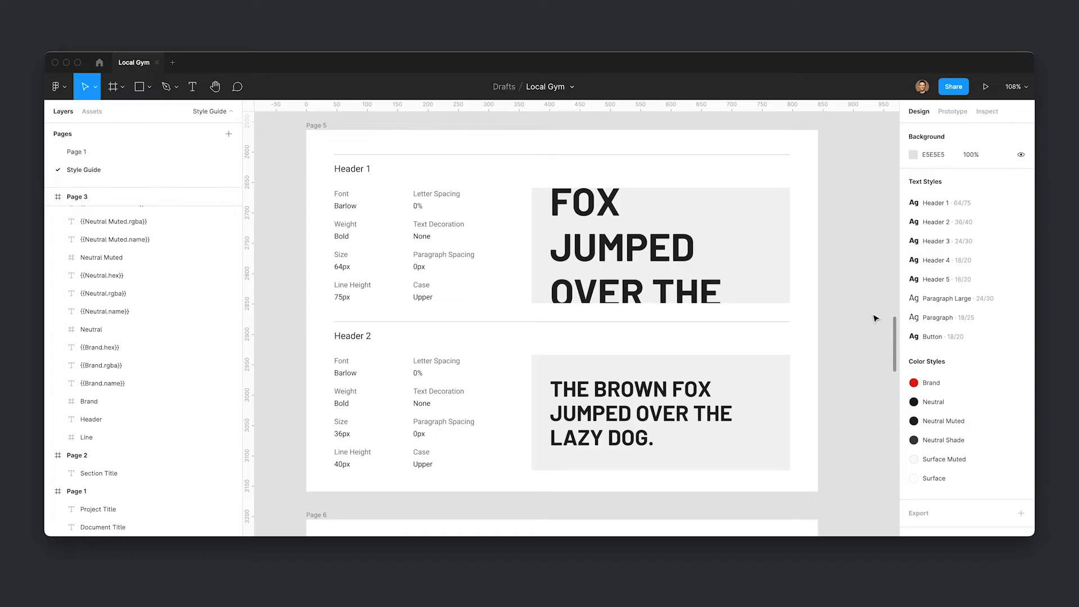
{"action": "left_click_drag", "start_coordinate": [897, 328], "coordinate": [901, 491]}
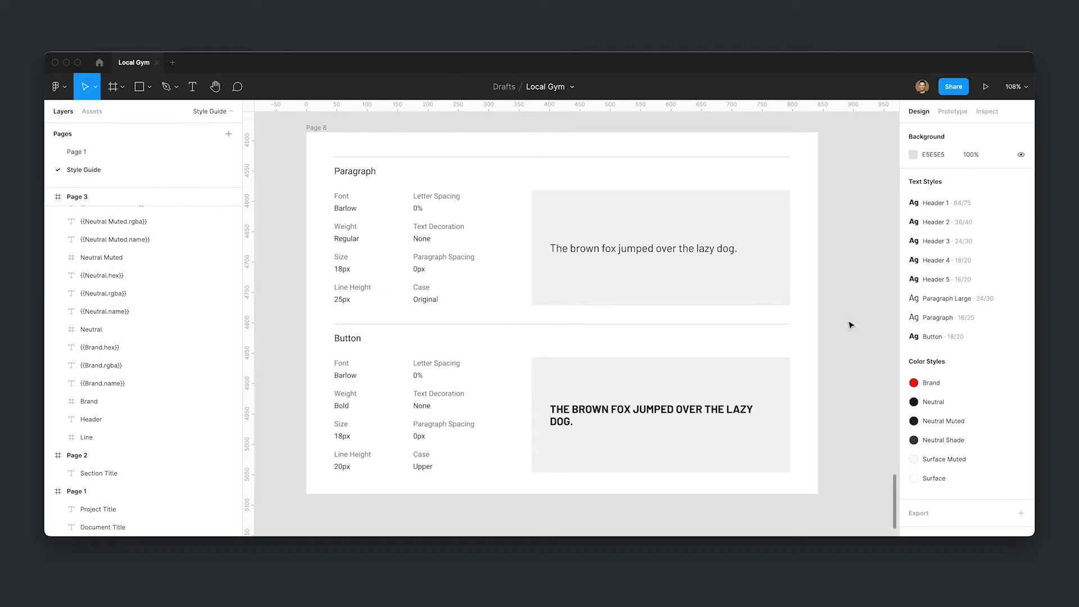
Select all eight page frames and export them as Local Gym.pdf on the Desktop
{"action": "key", "text": "ctrl+a"}
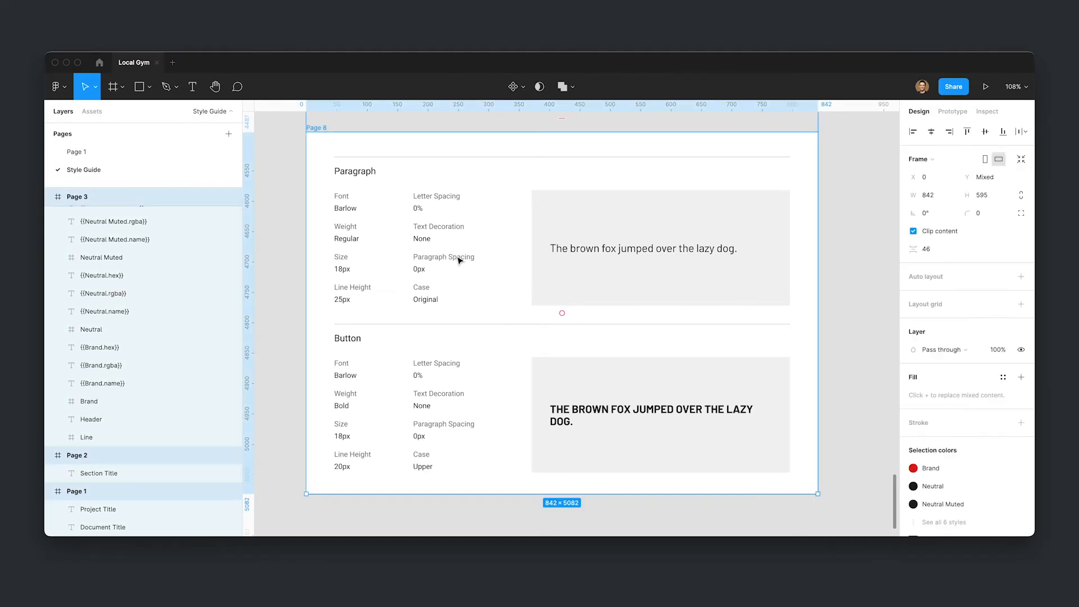
{"action": "left_click", "coordinate": [51, 198], "text": "alt"}
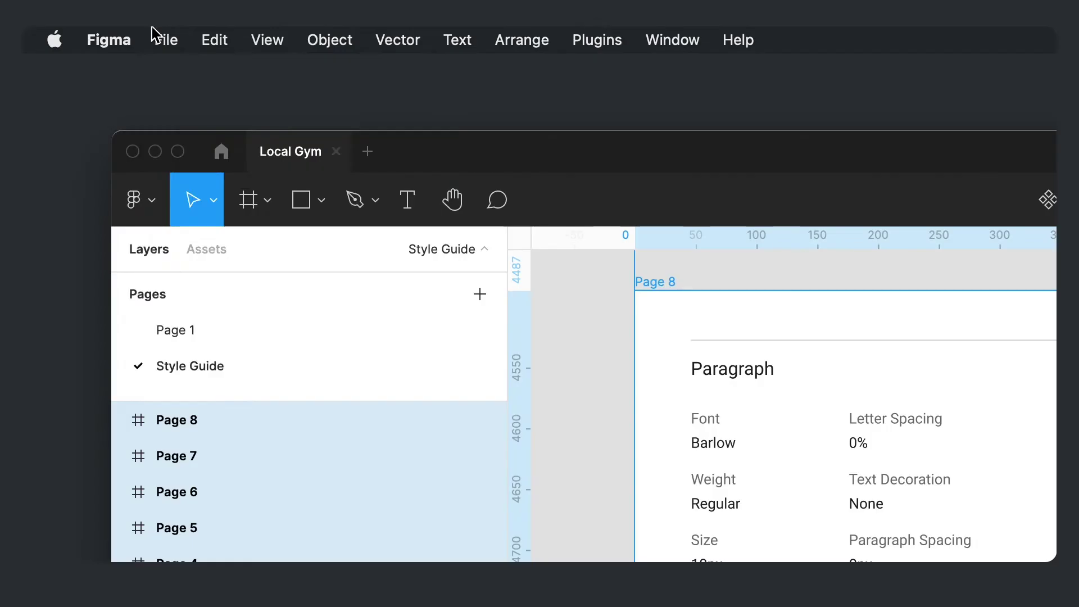
{"action": "left_click", "coordinate": [165, 40]}
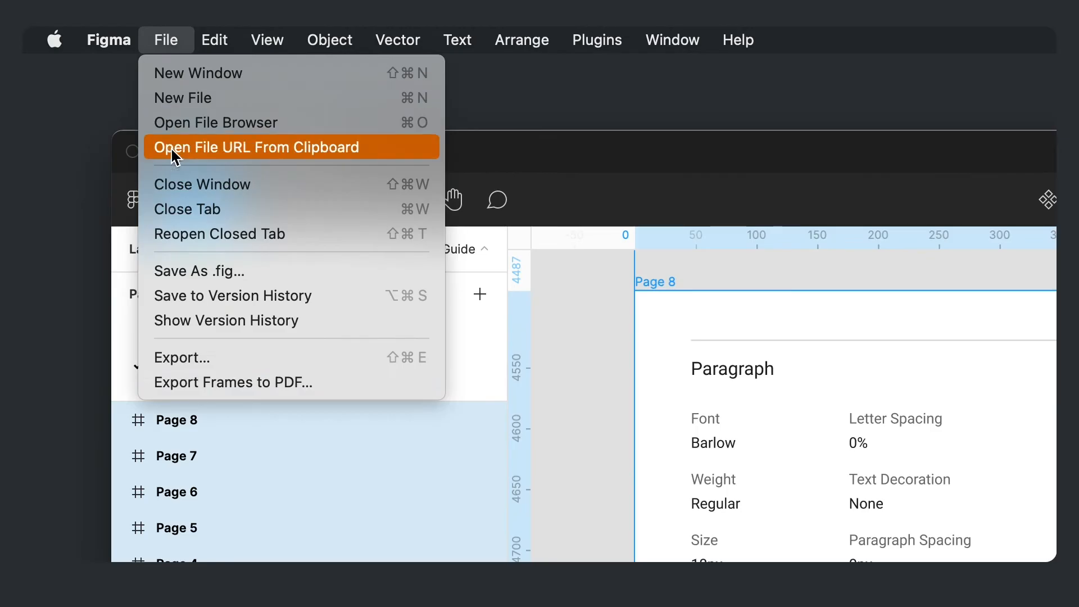
{"action": "left_click", "coordinate": [213, 375]}
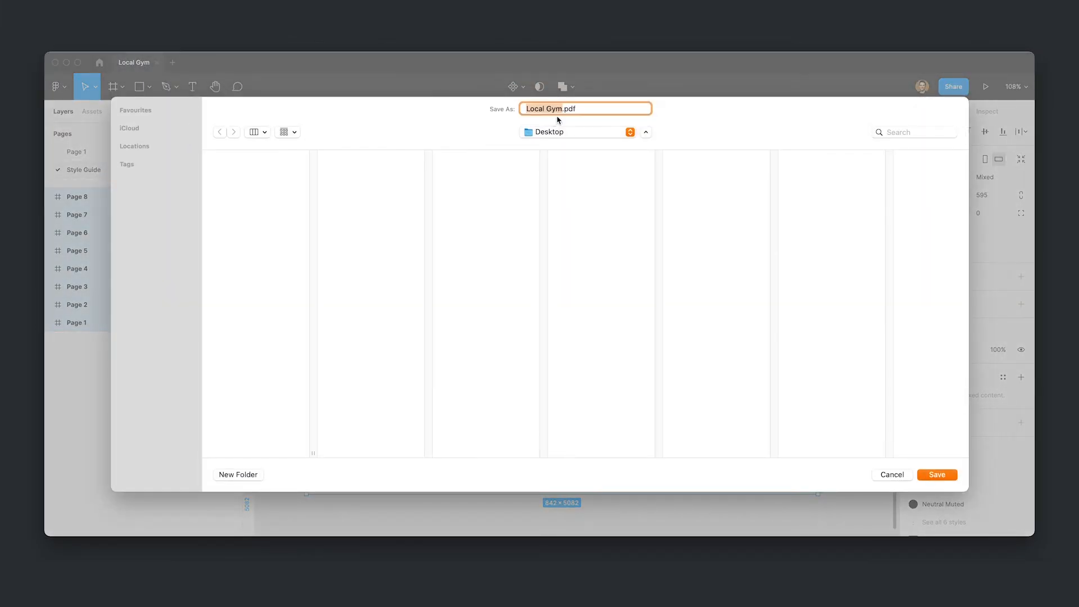
{"action": "left_click", "coordinate": [936, 476]}
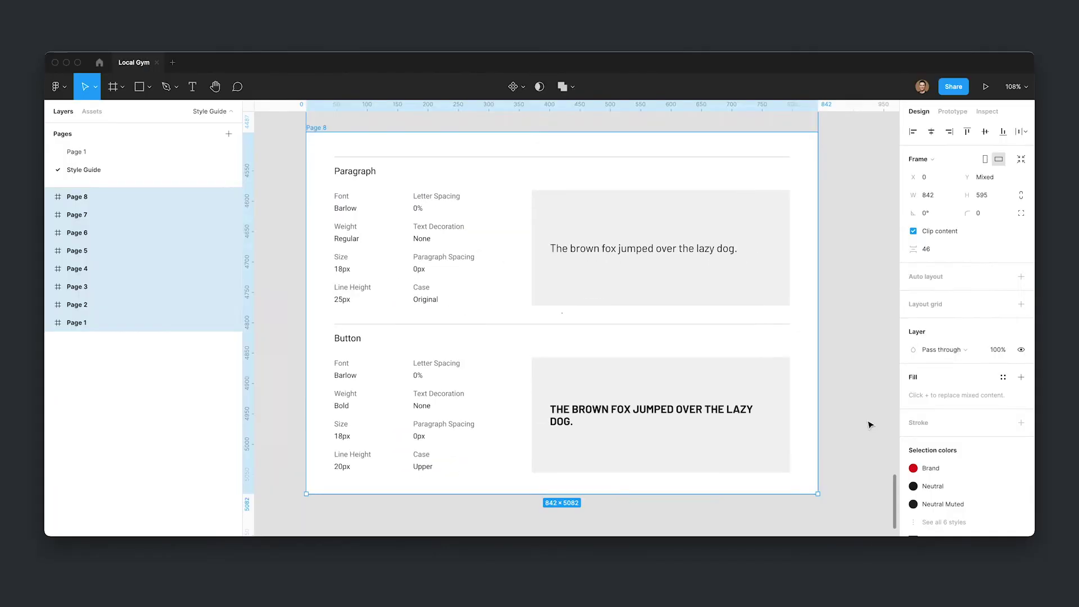
{"action": "left_click", "coordinate": [870, 425]}
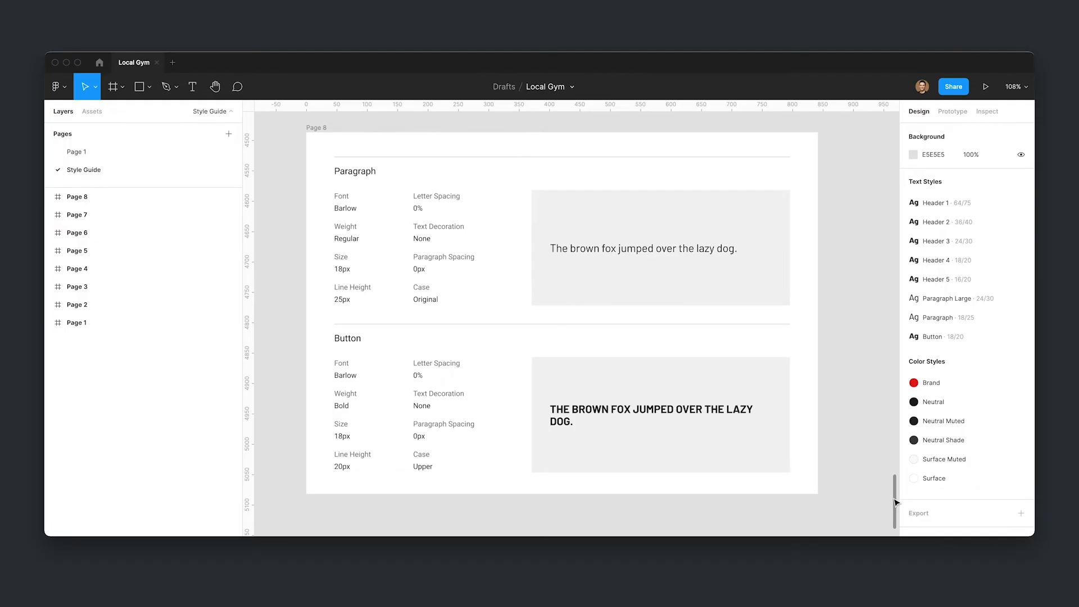
{"action": "left_click_drag", "start_coordinate": [895, 502], "coordinate": [890, 233]}
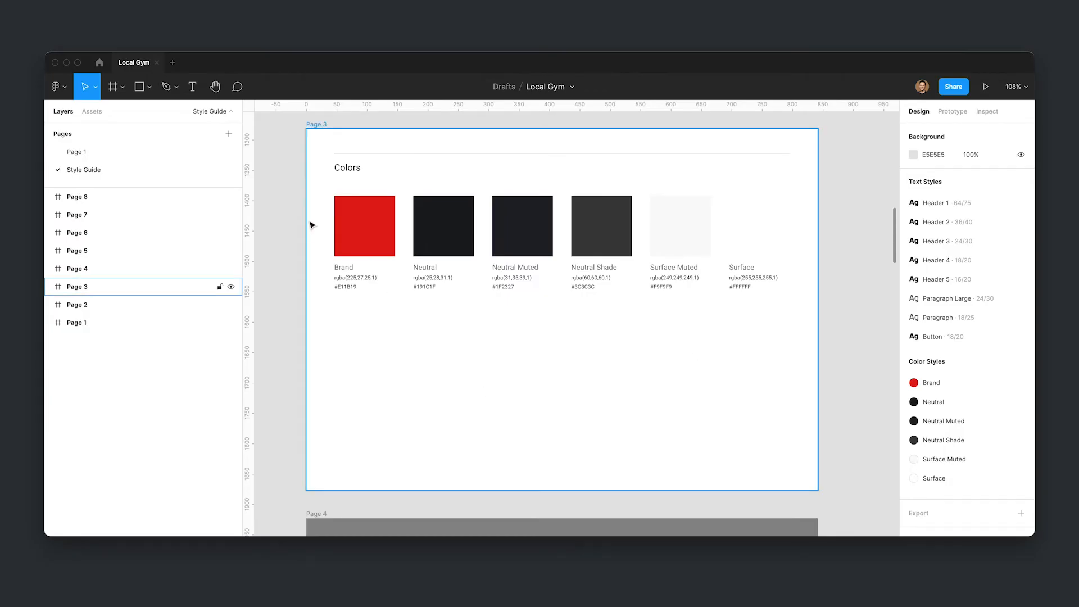
Select the six colour swatches and raise their corner radius until they become circles
{"action": "left_click", "coordinate": [364, 225]}
{"action": "left_click", "coordinate": [443, 225], "text": "shift"}
{"action": "left_click", "coordinate": [521, 225], "text": "shift"}
{"action": "left_click", "coordinate": [600, 224], "text": "shift"}
{"action": "left_click", "coordinate": [680, 225], "text": "shift"}
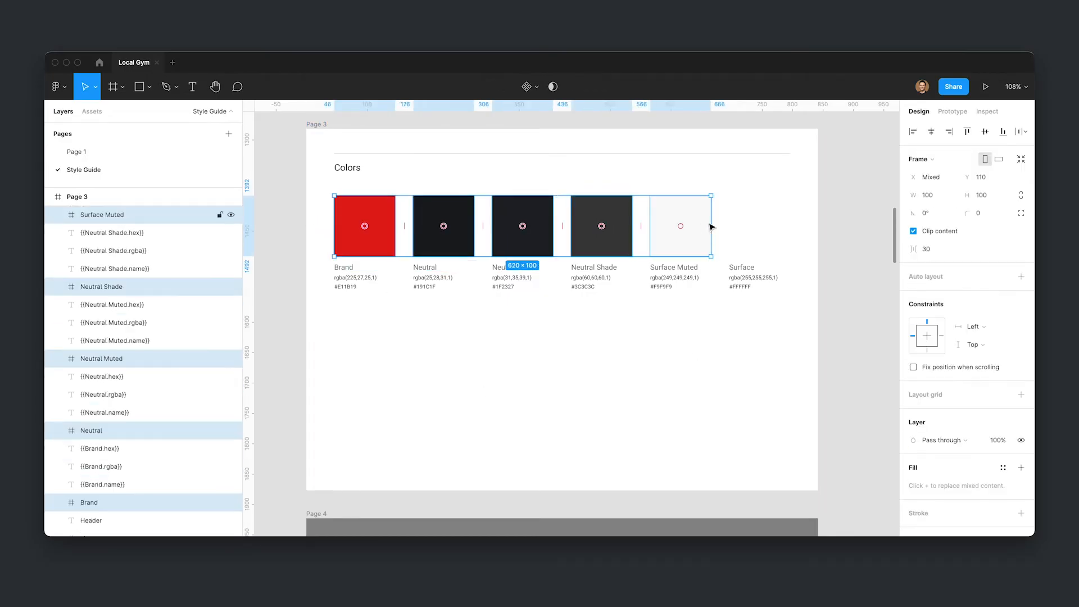
{"action": "left_click", "coordinate": [759, 225], "text": "shift"}
{"action": "left_click_drag", "start_coordinate": [973, 213], "coordinate": [1007, 212]}
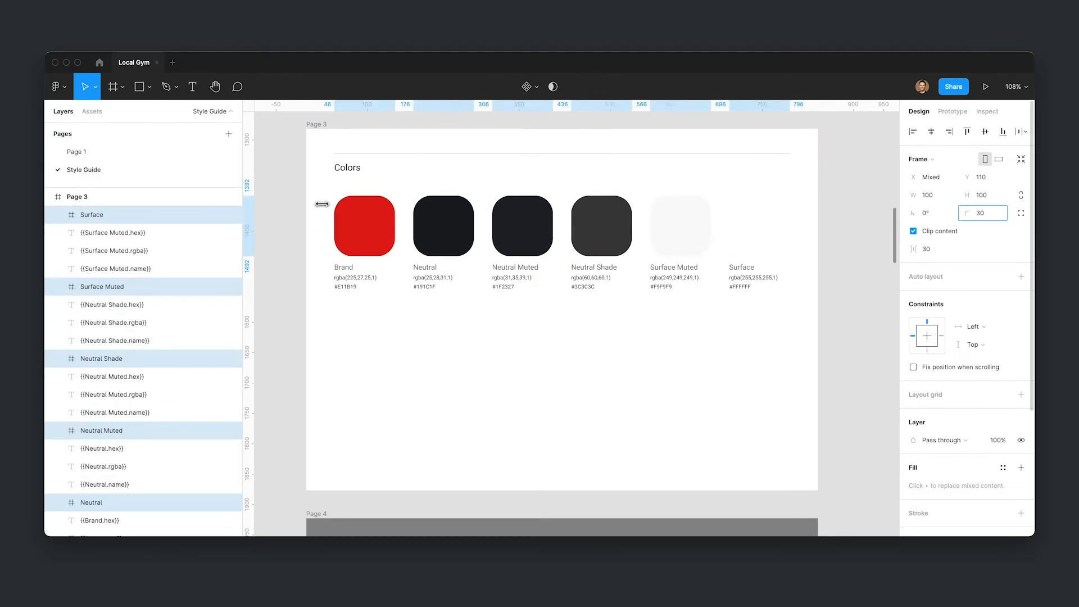
{"action": "left_click", "coordinate": [780, 299]}
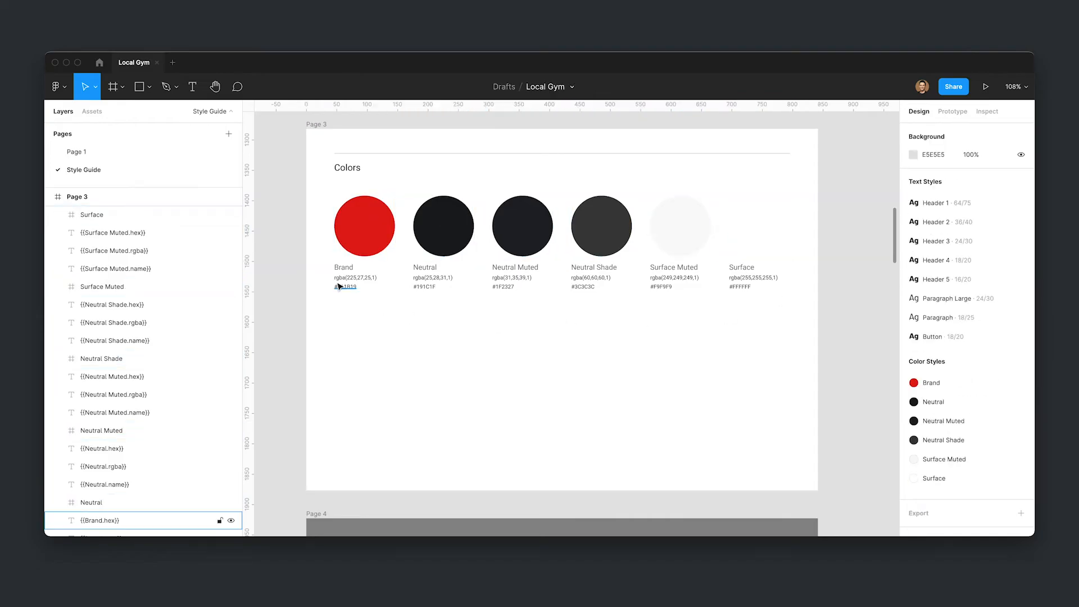
Change the Brand colour style from red to a muted green 5B9F4A
{"action": "mouse_move", "coordinate": [969, 382]}
{"action": "left_click", "coordinate": [1025, 383]}
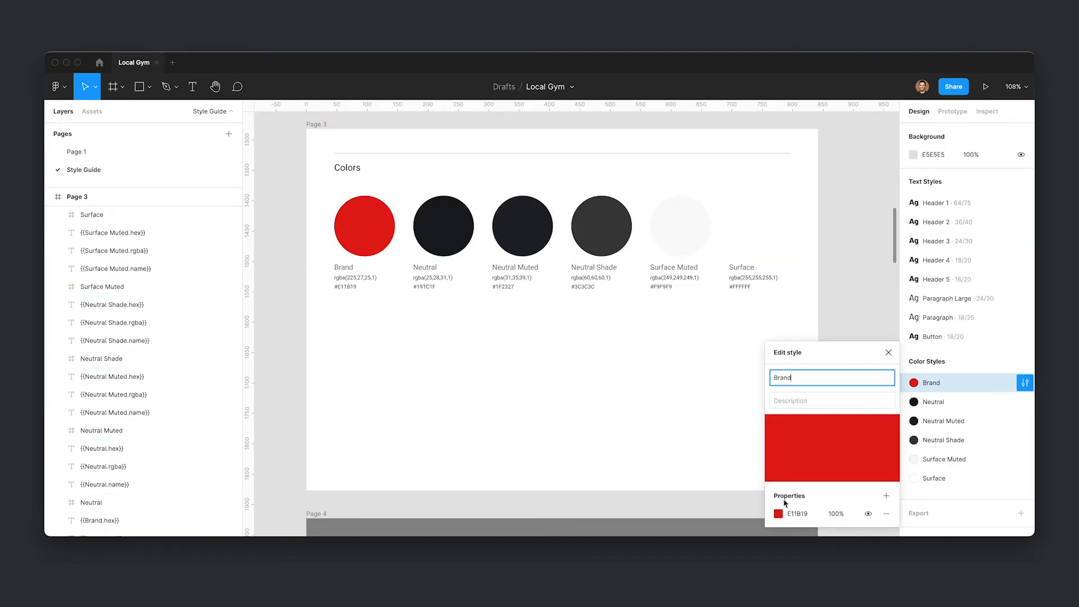
{"action": "left_click", "coordinate": [779, 514]}
{"action": "left_click_drag", "start_coordinate": [690, 404], "coordinate": [691, 403]}
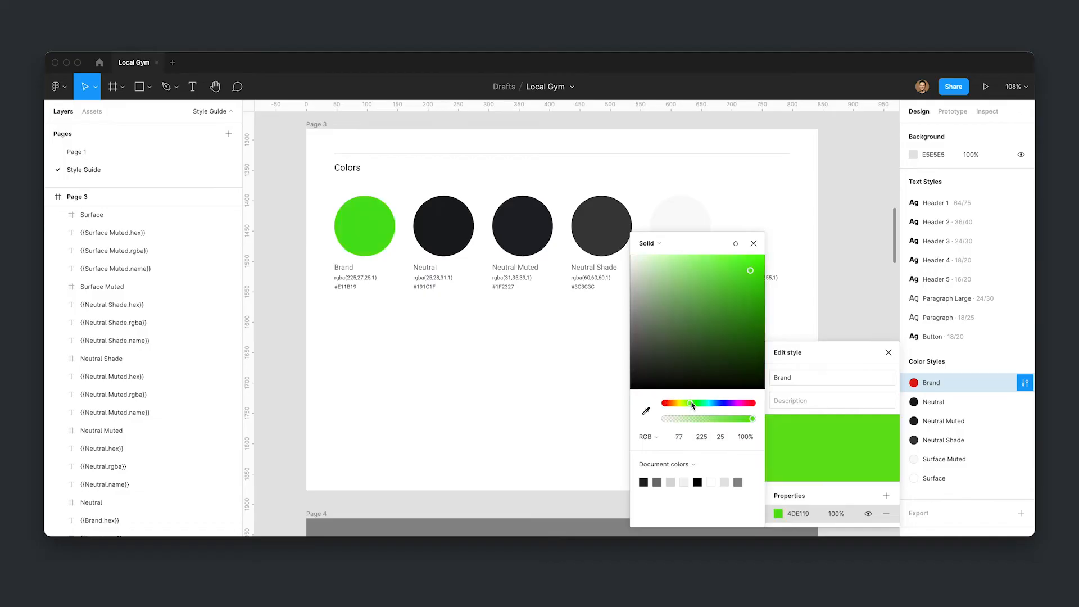
{"action": "left_click_drag", "start_coordinate": [724, 295], "coordinate": [703, 311]}
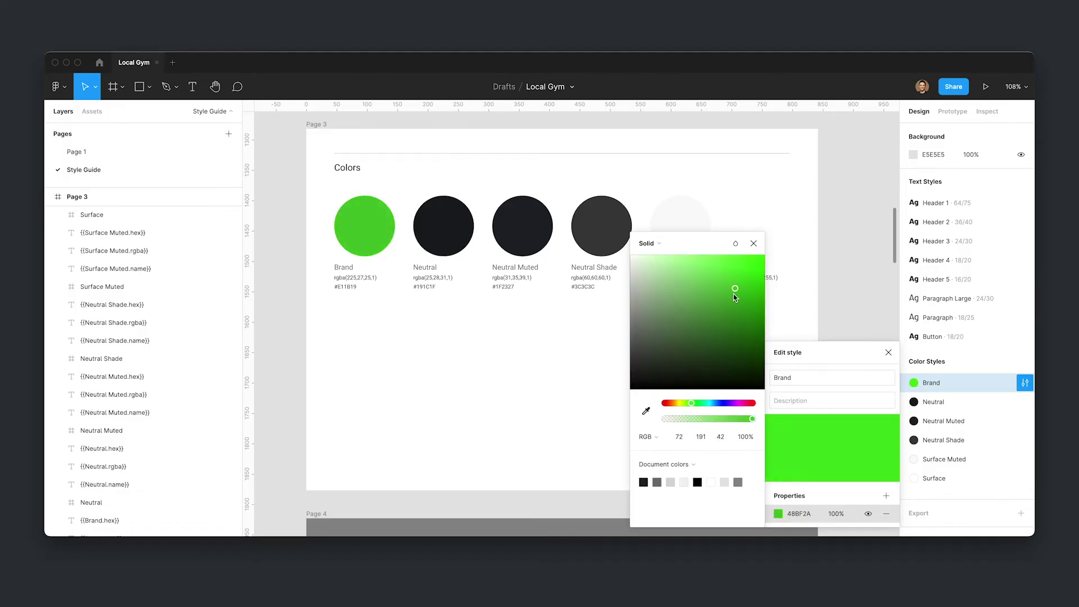
{"action": "left_click", "coordinate": [851, 276]}
{"action": "key", "text": "ctrl+slash"}
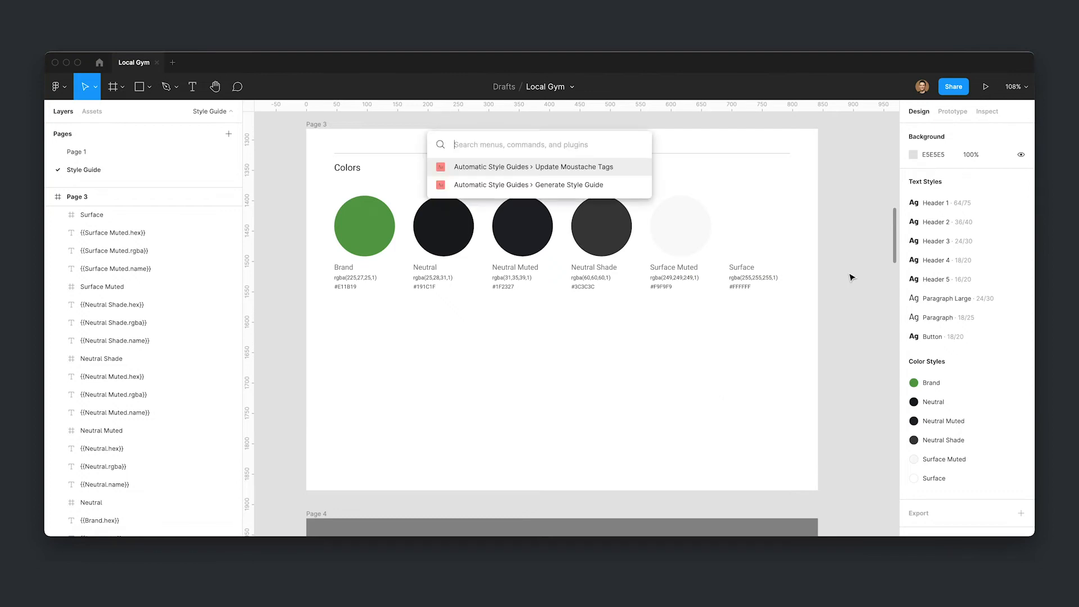
Run Update Moustache Tags so the Brand labels read rgba(91,159,74,1) and #5B9F4A
{"action": "left_click", "coordinate": [616, 169]}
{"action": "left_click", "coordinate": [344, 287]}
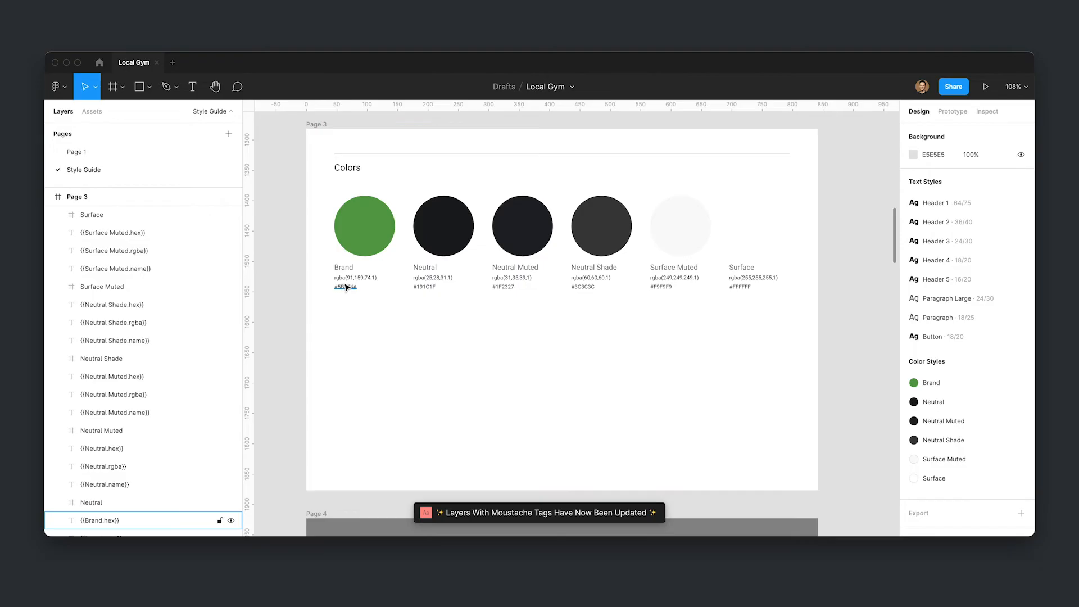
{"action": "left_click", "coordinate": [346, 279]}
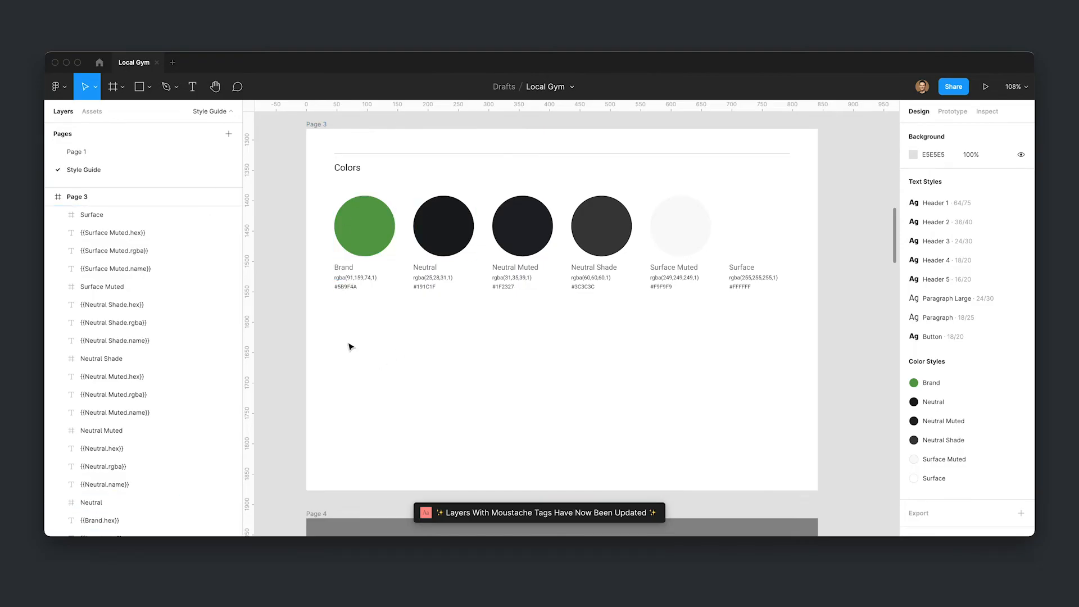
{"action": "left_click", "coordinate": [374, 219]}
{"action": "left_click", "coordinate": [405, 350]}
{"action": "left_click", "coordinate": [287, 270]}
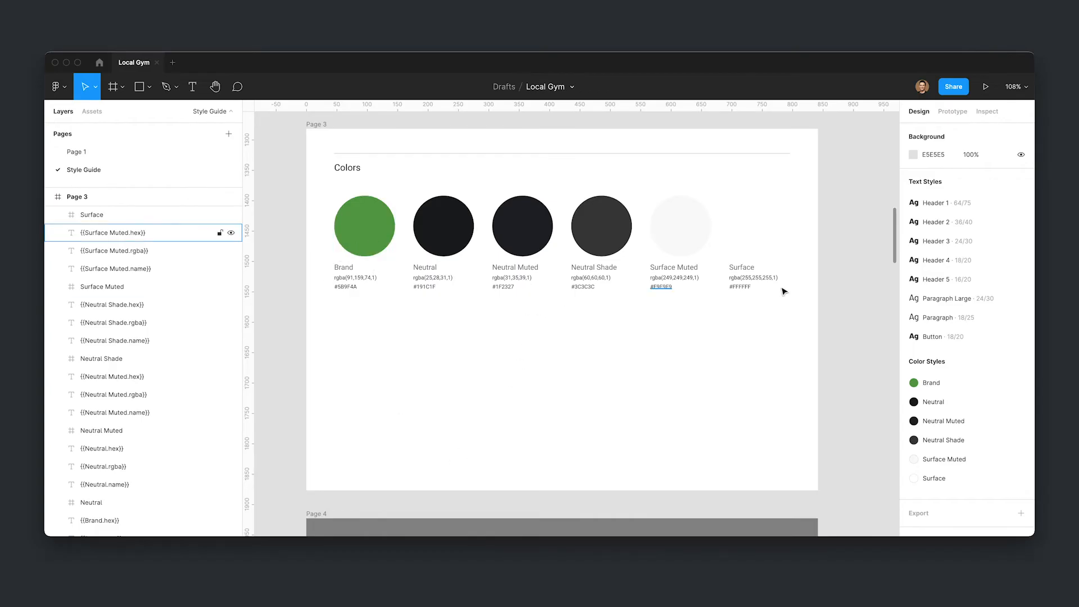
{"action": "scroll", "coordinate": [831, 247], "scroll_direction": "up", "scroll_amount": 5}
Inspect the grey Color Styles divider frame's fill without changing it
{"action": "left_click", "coordinate": [313, 116]}
{"action": "left_click", "coordinate": [914, 376]}
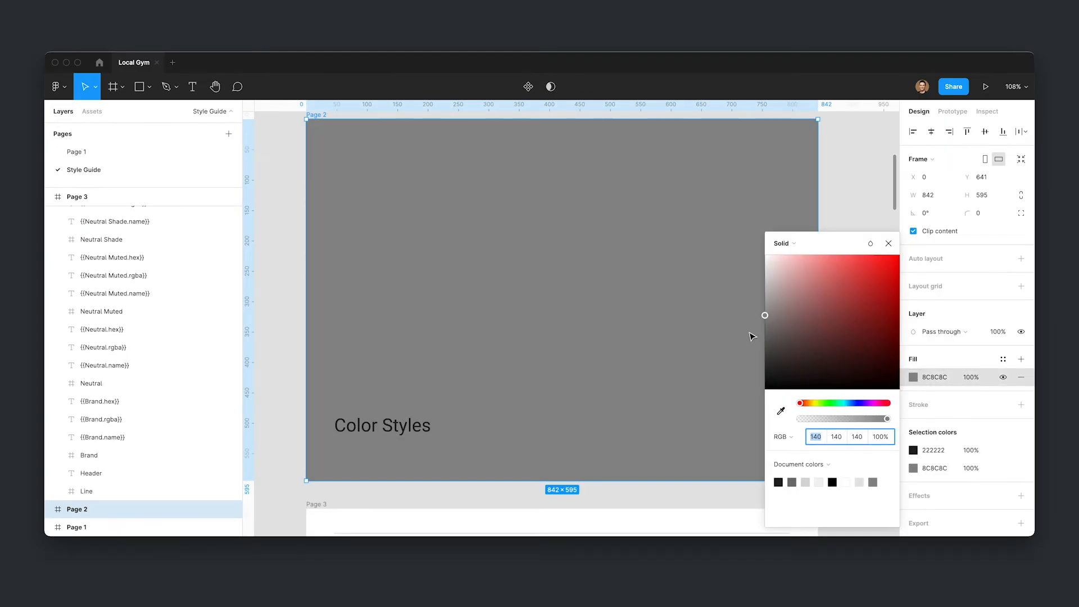
{"action": "left_click", "coordinate": [865, 194]}
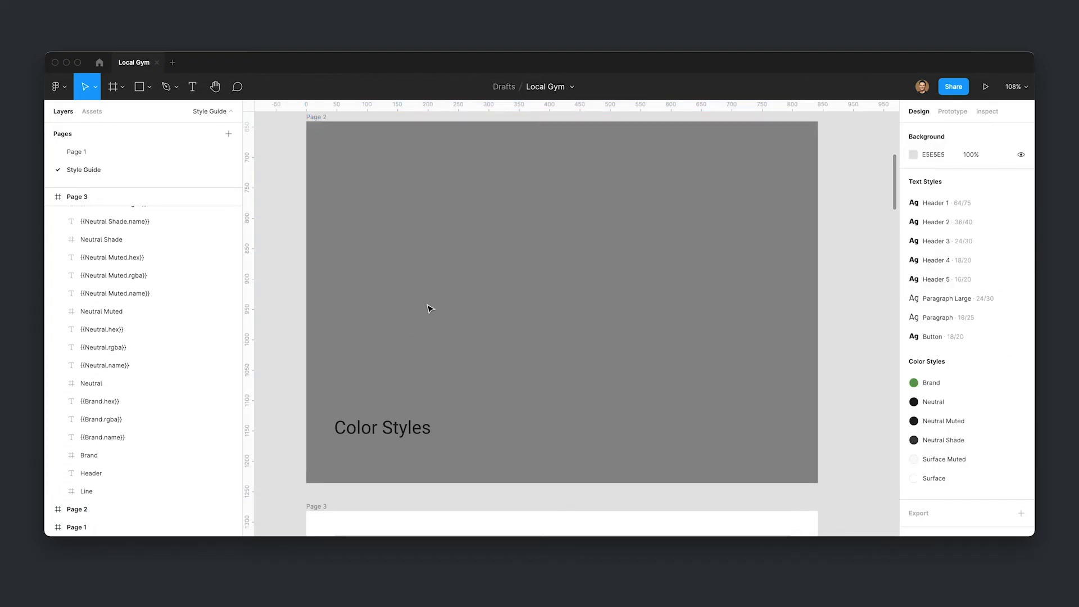
{"action": "mouse_move", "coordinate": [897, 180]}
{"action": "left_mouse_down"}
{"action": "mouse_move", "coordinate": [896, 128]}
{"action": "mouse_move", "coordinate": [893, 227]}
{"action": "left_mouse_up"}
{"action": "scroll", "coordinate": [872, 198], "scroll_direction": "down", "scroll_amount": 5}
{"action": "scroll", "coordinate": [871, 198], "scroll_direction": "down", "scroll_amount": 5}
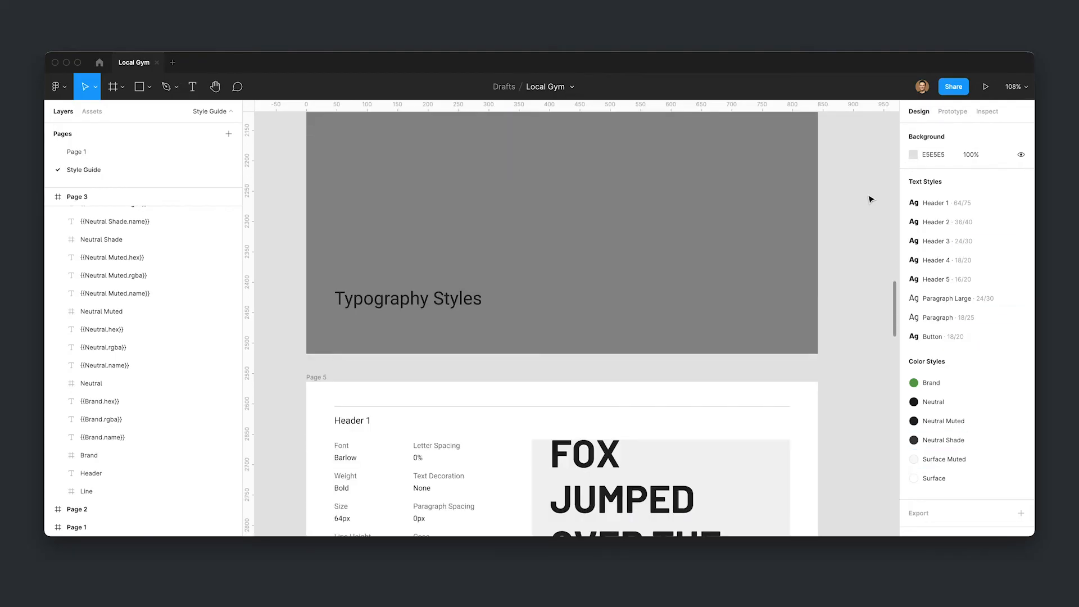
{"action": "scroll", "coordinate": [872, 198], "scroll_direction": "down", "scroll_amount": 4}
{"action": "scroll", "coordinate": [871, 199], "scroll_direction": "down", "scroll_amount": 4}
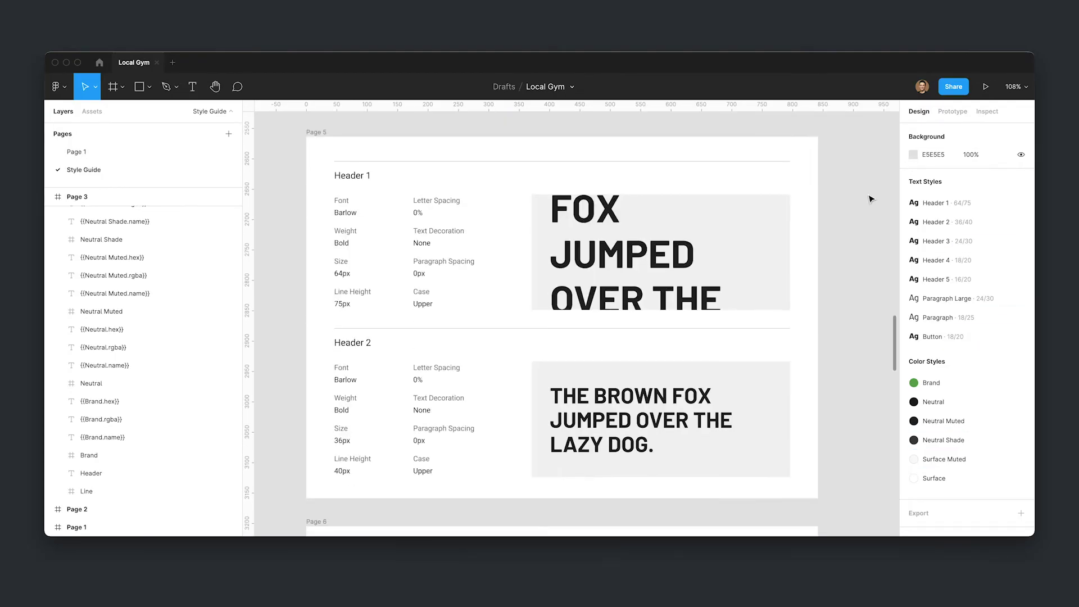
Rename the Header 1 text style to h1, then select the Header 1 spec title
{"action": "left_click", "coordinate": [1025, 203]}
{"action": "key", "text": "ctrl+a"}
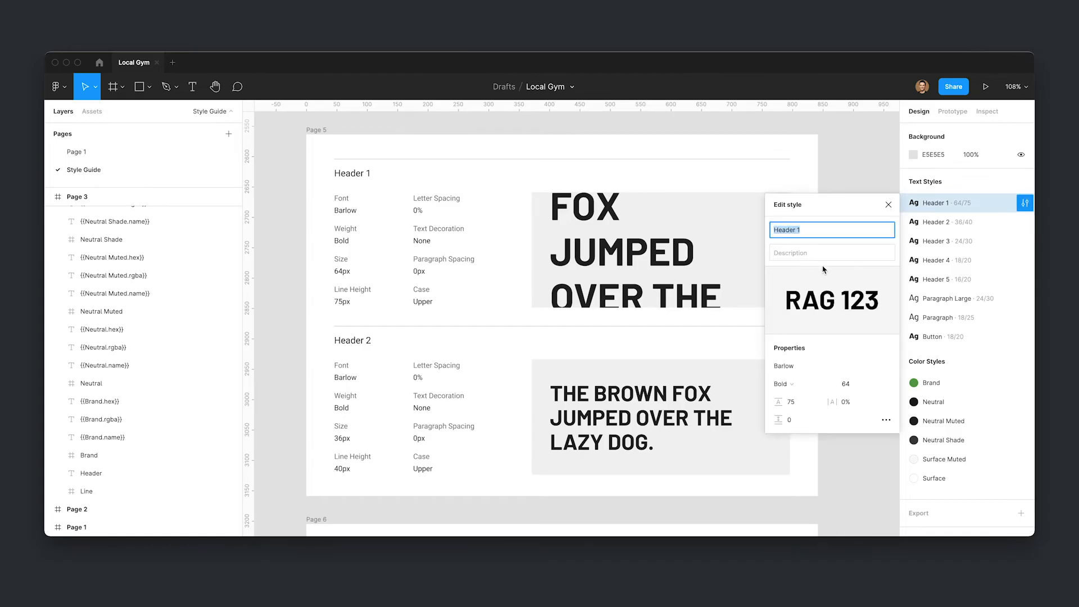
{"action": "type", "text": "h1"}
{"action": "left_click", "coordinate": [858, 170]}
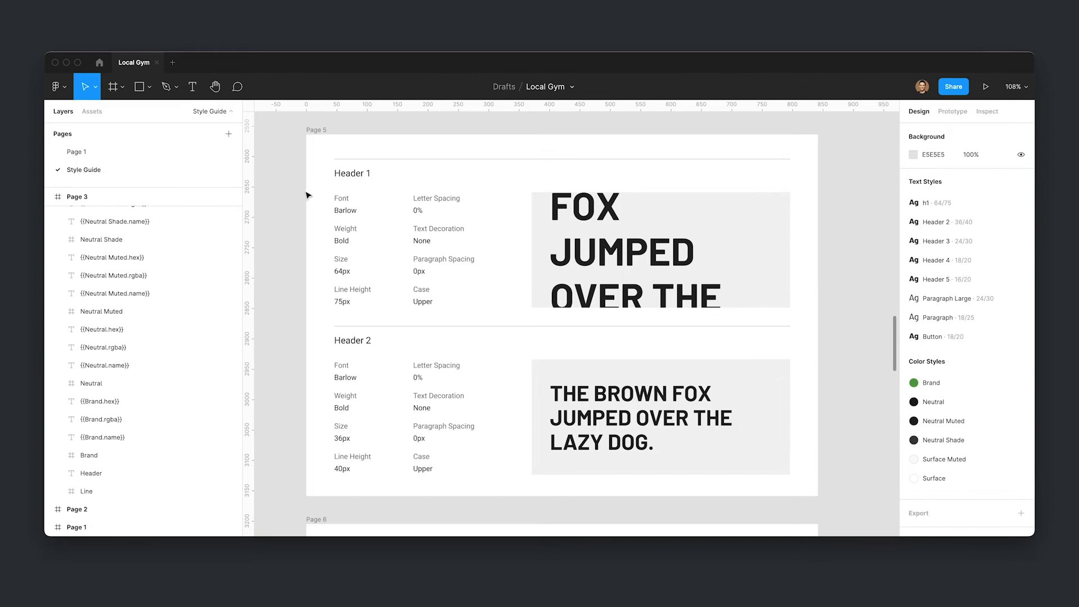
{"action": "left_click", "coordinate": [348, 176]}
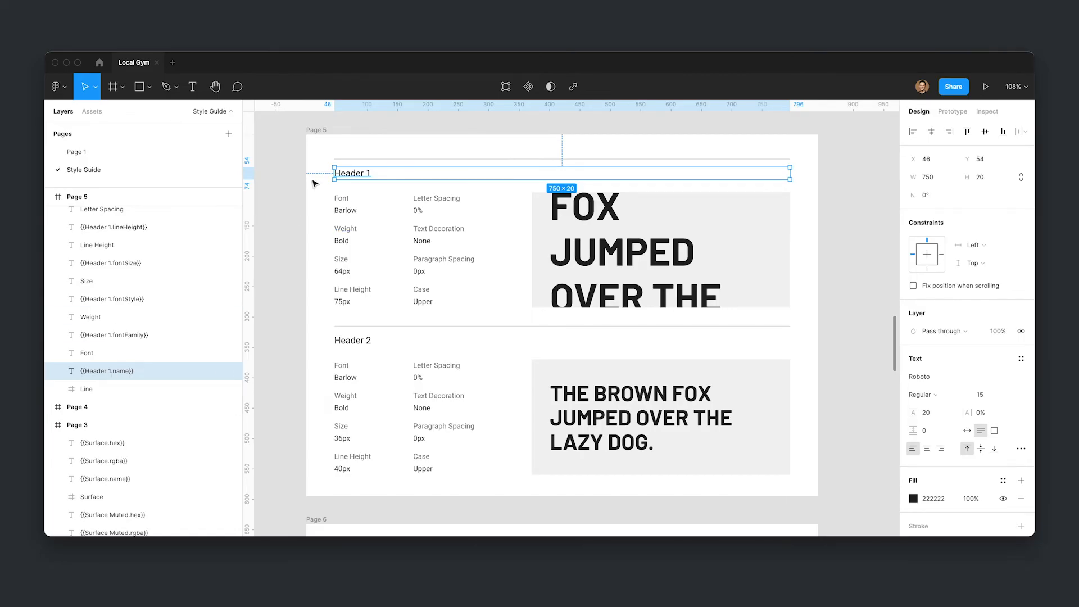
Batch-rename the 18 Header 1 spec layers so their tags reference h1
{"action": "left_click_drag", "start_coordinate": [315, 169], "coordinate": [809, 319]}
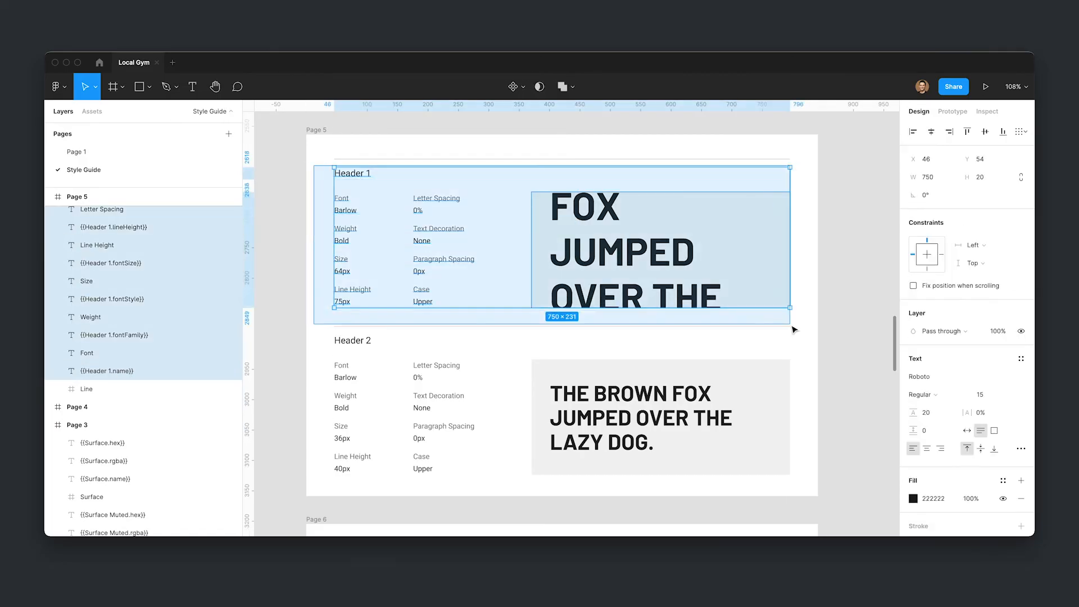
{"action": "key", "text": "ctrl+r"}
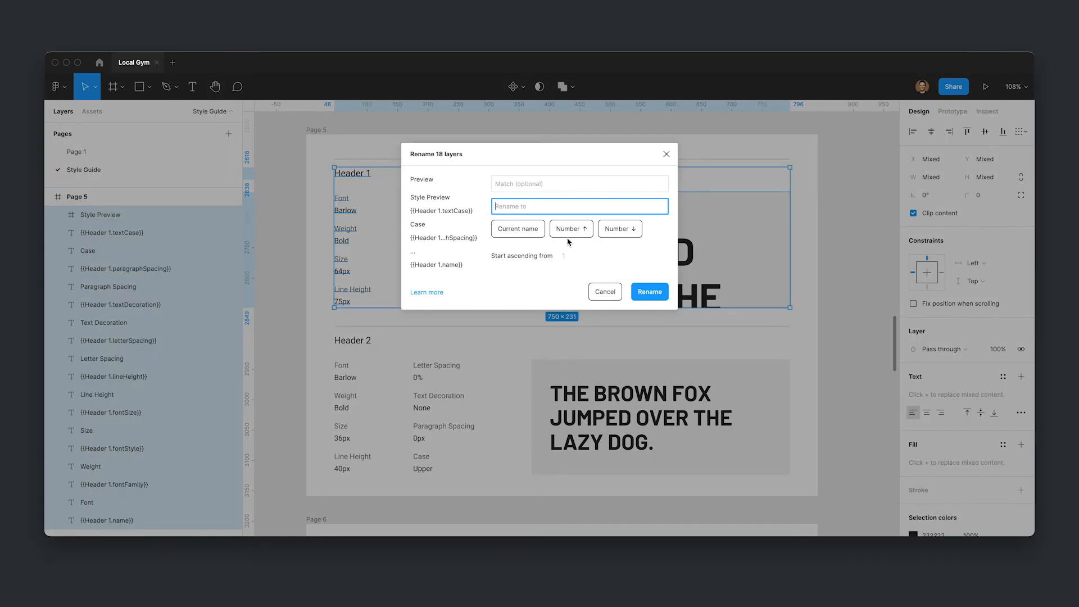
{"action": "left_click", "coordinate": [541, 184]}
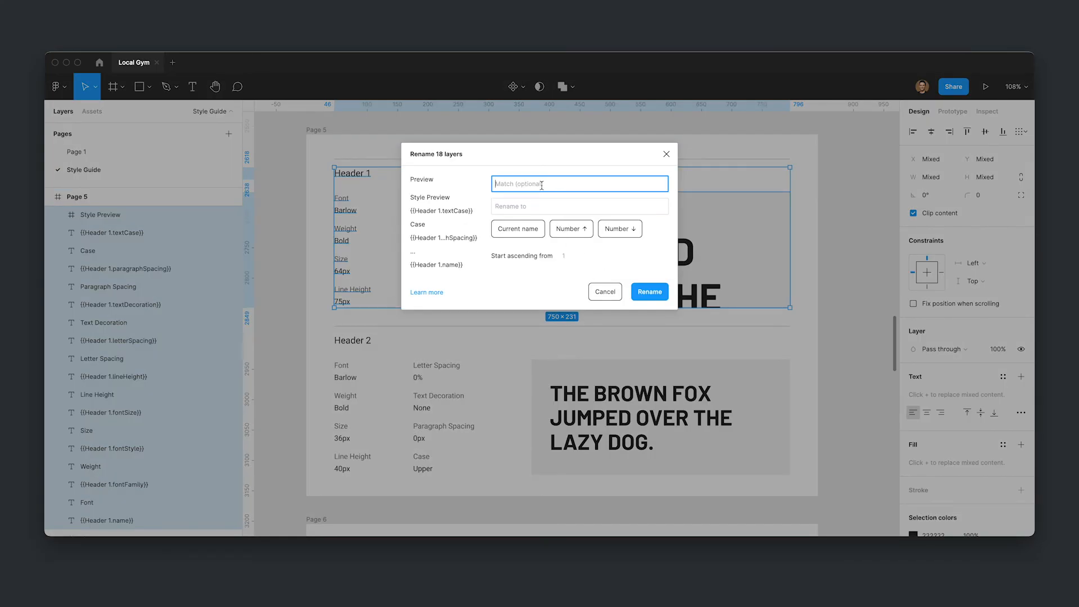
{"action": "type", "text": "Header 1"}
{"action": "key", "text": "Tab"}
{"action": "type", "text": "h1"}
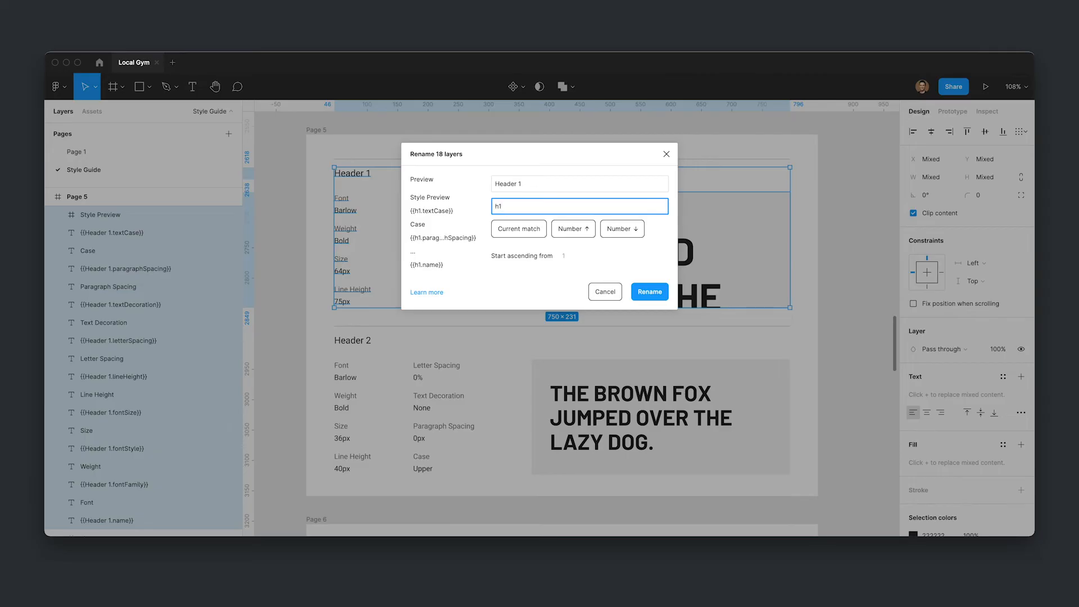
{"action": "key", "text": "Return"}
Set the h1 text style to size 72 with line height 90 and check the preview text
{"action": "left_click", "coordinate": [851, 380]}
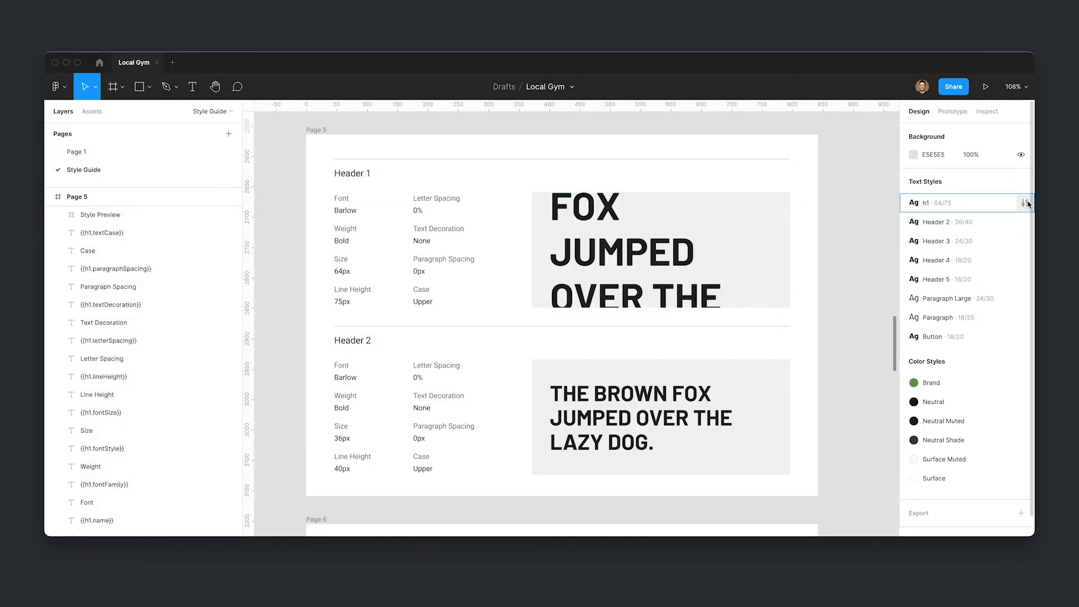
{"action": "left_click", "coordinate": [1028, 203]}
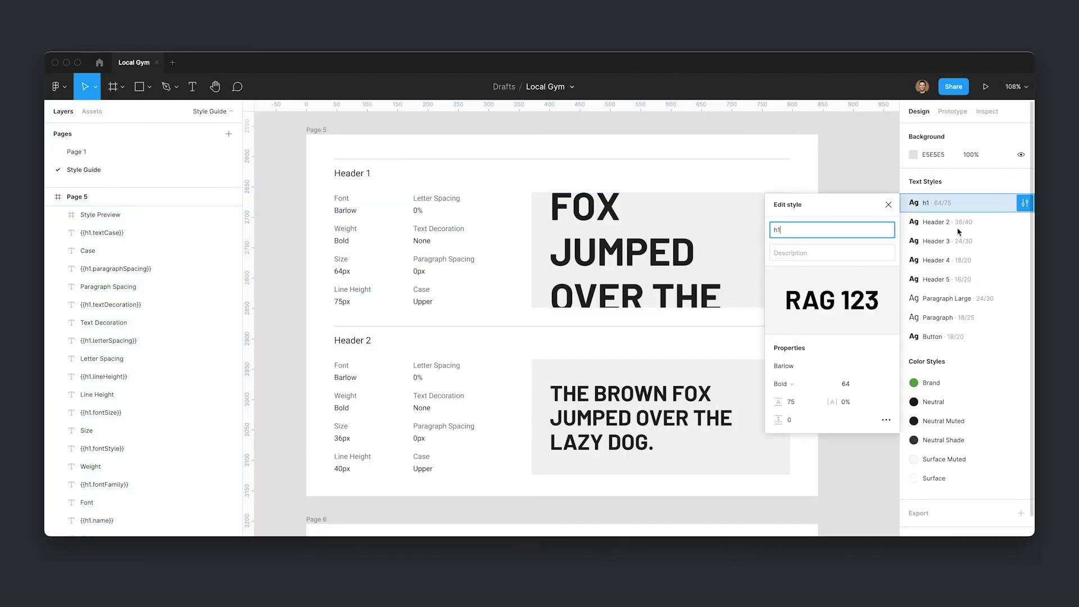
{"action": "left_click", "coordinate": [877, 385]}
{"action": "left_click", "coordinate": [793, 402]}
{"action": "key", "text": "Return"}
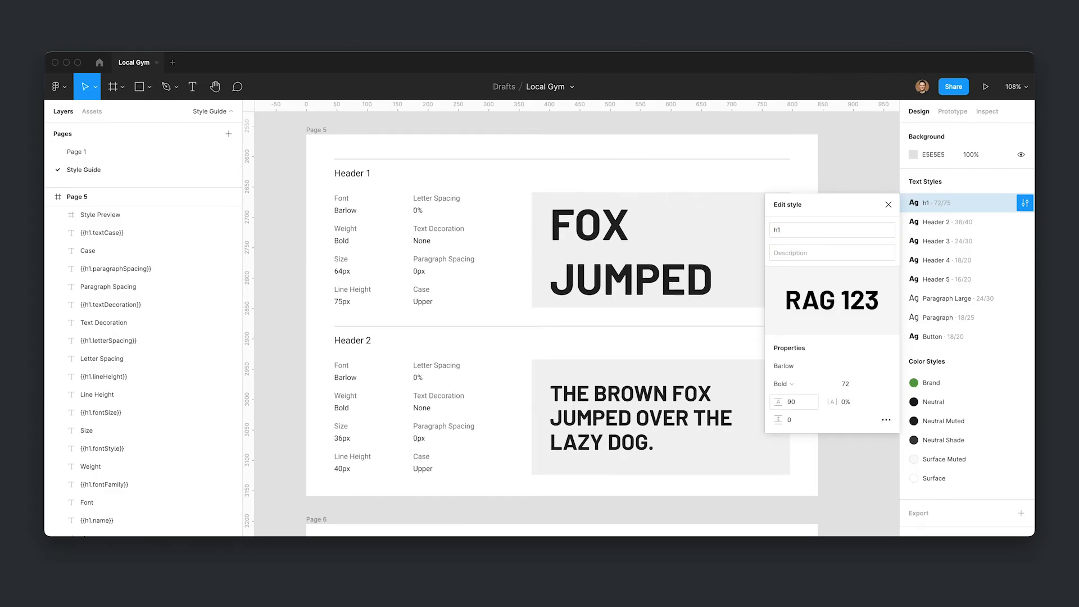
{"action": "left_click", "coordinate": [888, 204]}
{"action": "double_click", "coordinate": [605, 245]}
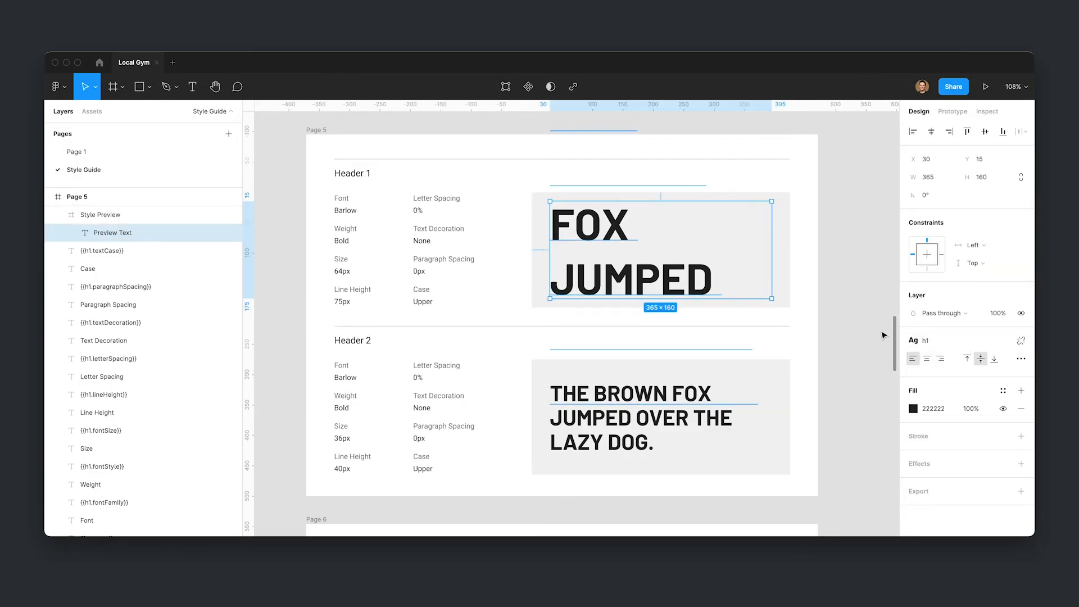
{"action": "left_click", "coordinate": [847, 320]}
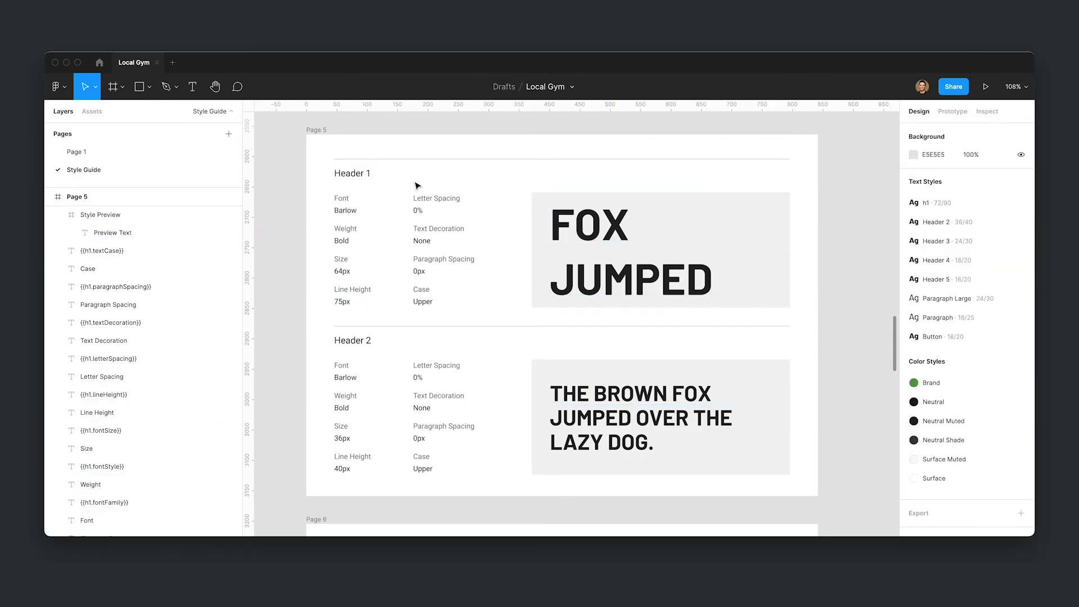
Run Update Moustache Tags on the Page 5 frame
{"action": "left_click", "coordinate": [454, 314]}
{"action": "key", "text": "super+slash"}
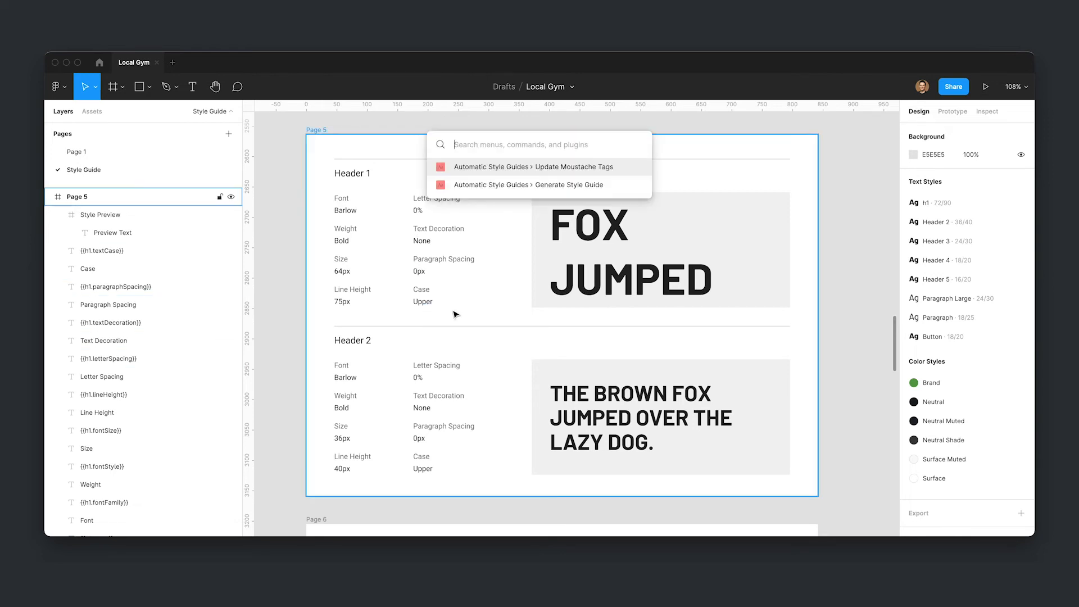
{"action": "left_click", "coordinate": [548, 167]}
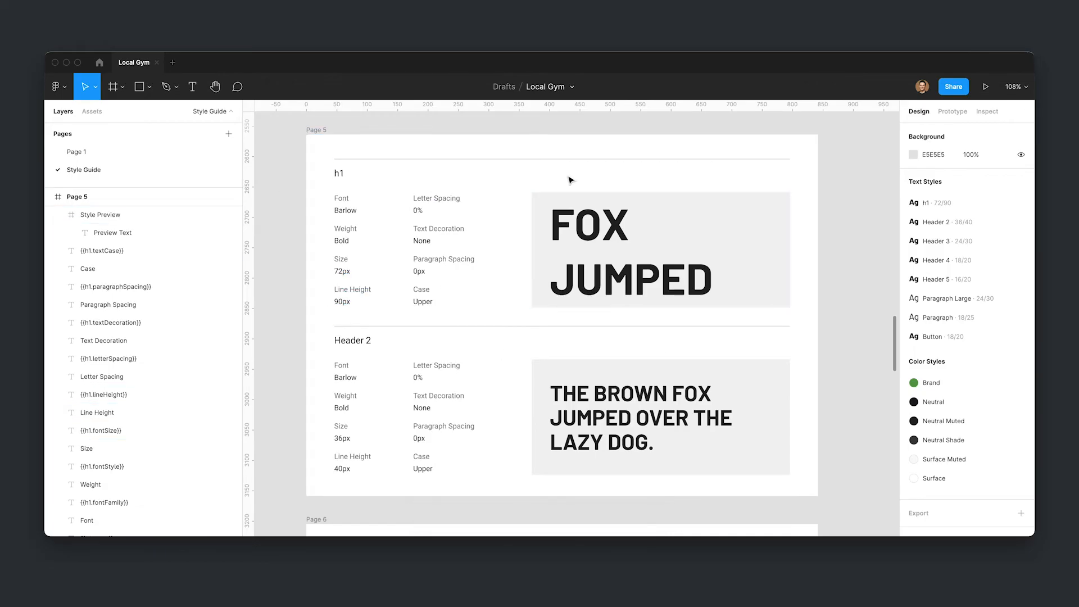
Undo the h1 renaming and size edits, restoring Header 1 at 64/75
{"action": "key", "text": "ctrl+z"}
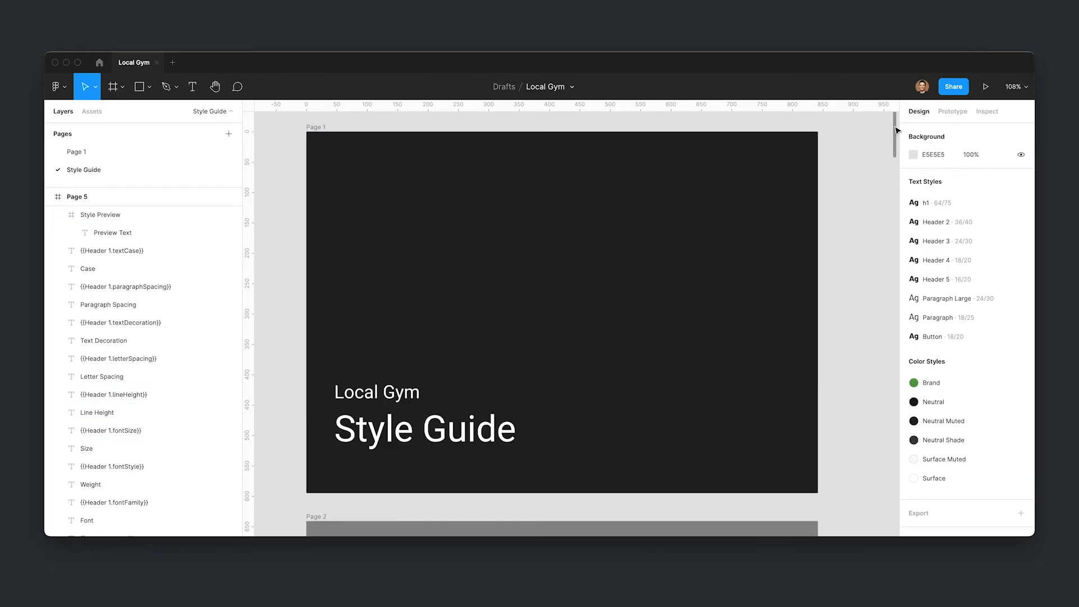
{"action": "left_click_drag", "start_coordinate": [896, 129], "coordinate": [906, 451]}
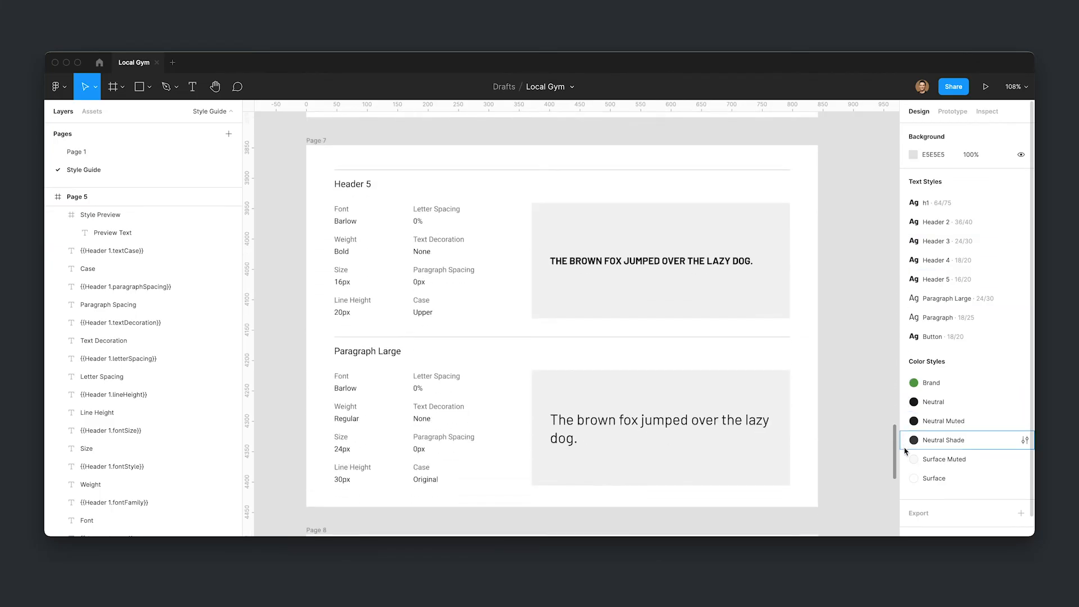
{"action": "key", "text": "ctrl+a"}
{"action": "left_click", "coordinate": [896, 202]}
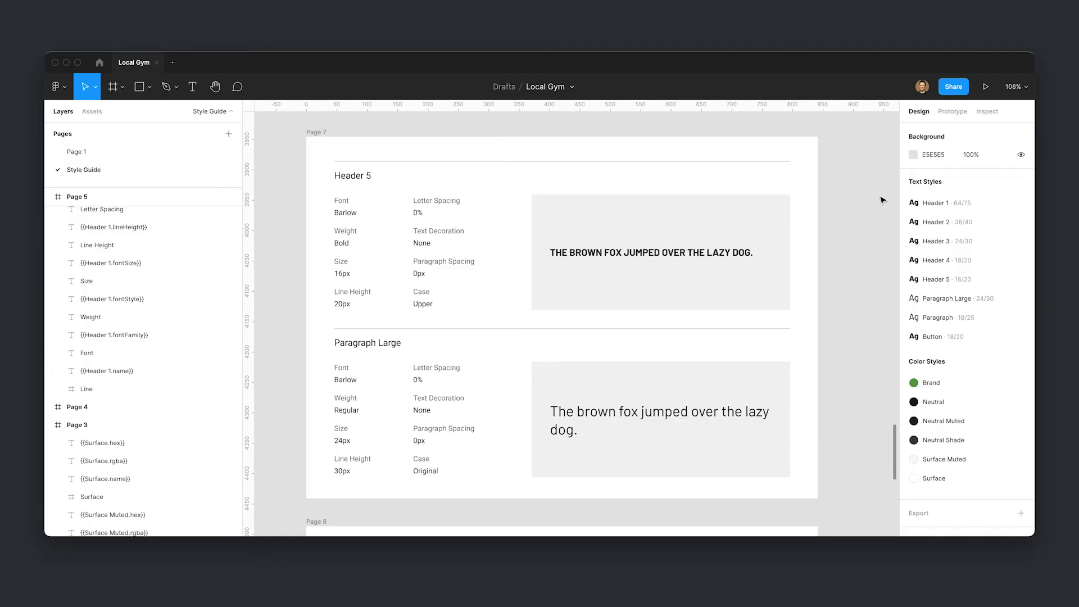
Launch Batch Styler and select the Header 1 through Header 5 styles
{"action": "key", "text": "ctrl+slash"}
{"action": "type", "text": "batch"}
{"action": "key", "text": "Return"}
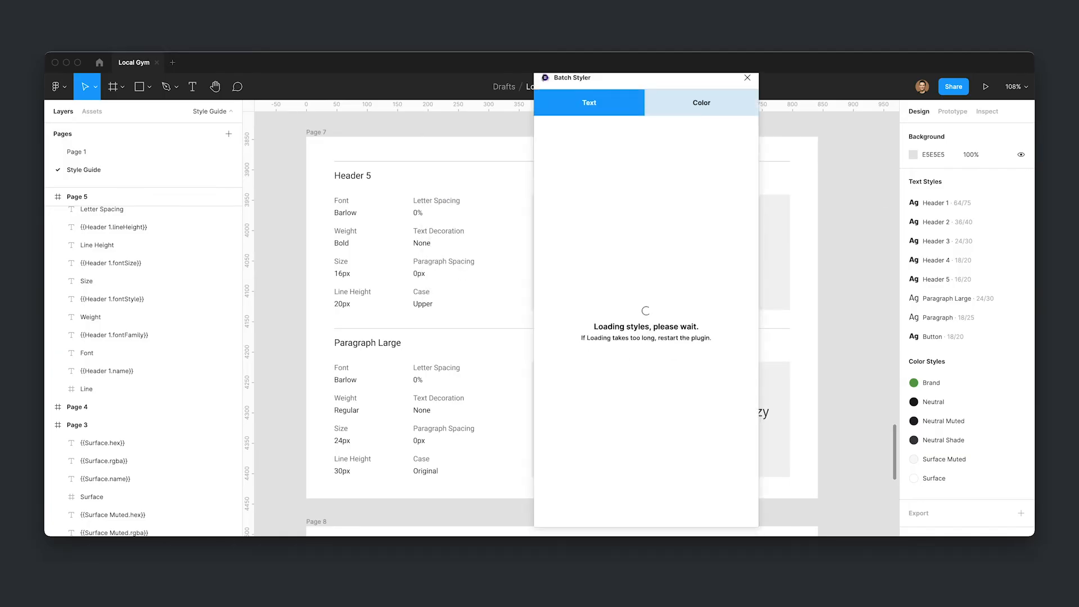
{"action": "left_click", "coordinate": [587, 169]}
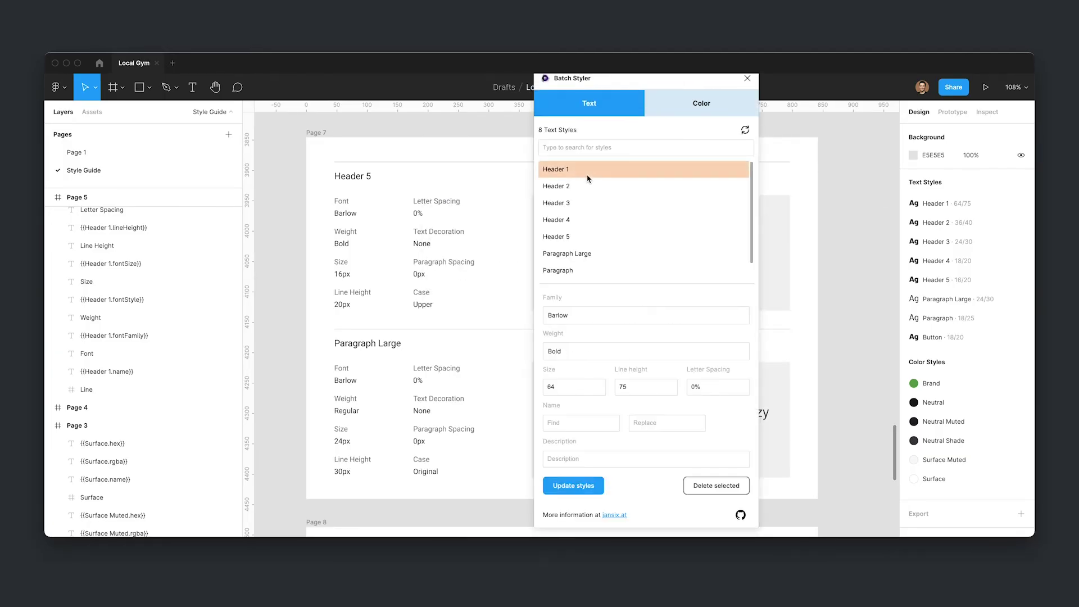
{"action": "left_click", "coordinate": [588, 236], "text": "shift"}
Set the five header styles' font family to Poppins and update them
{"action": "left_click", "coordinate": [590, 316]}
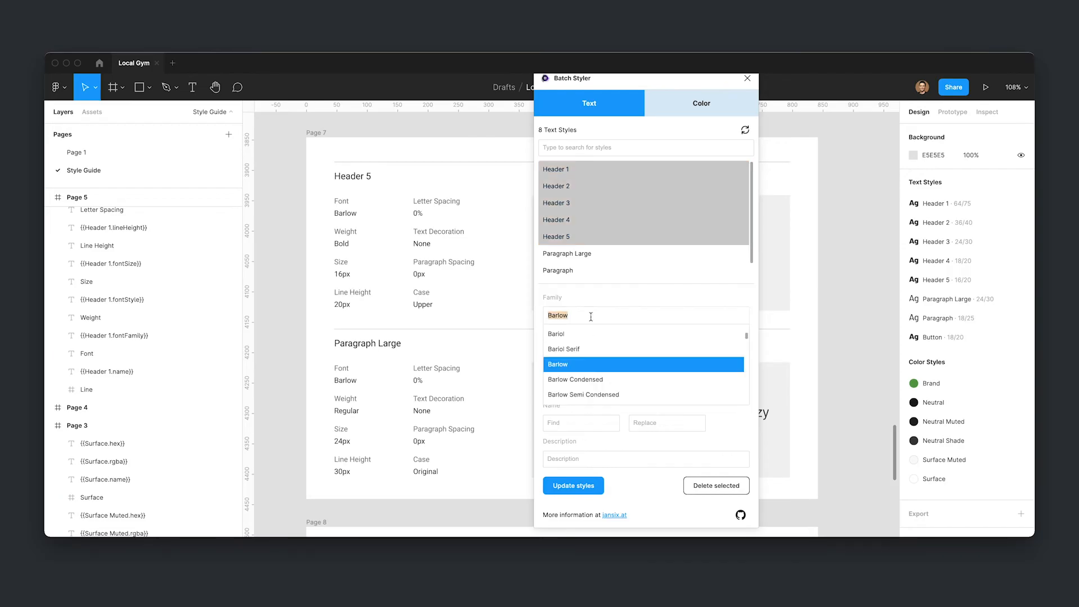
{"action": "type", "text": "Poppins"}
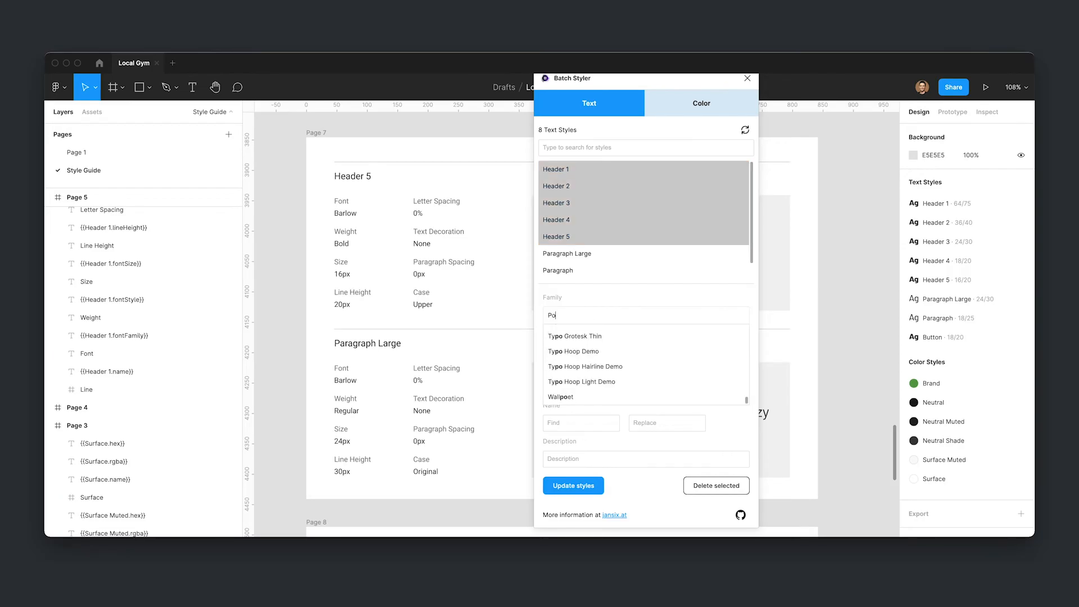
{"action": "key", "text": "Return"}
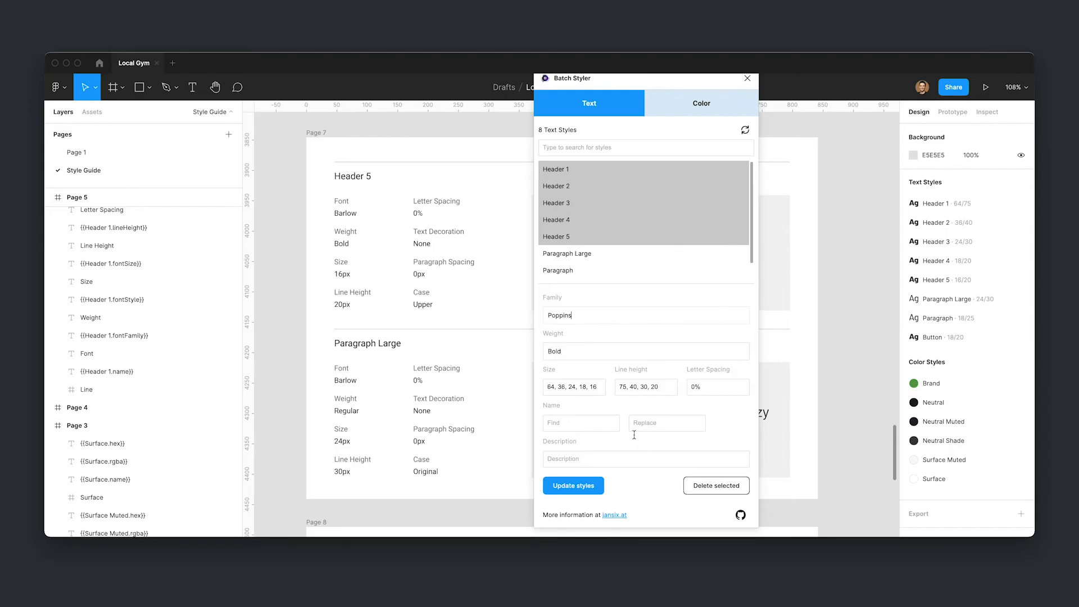
{"action": "left_click", "coordinate": [599, 487]}
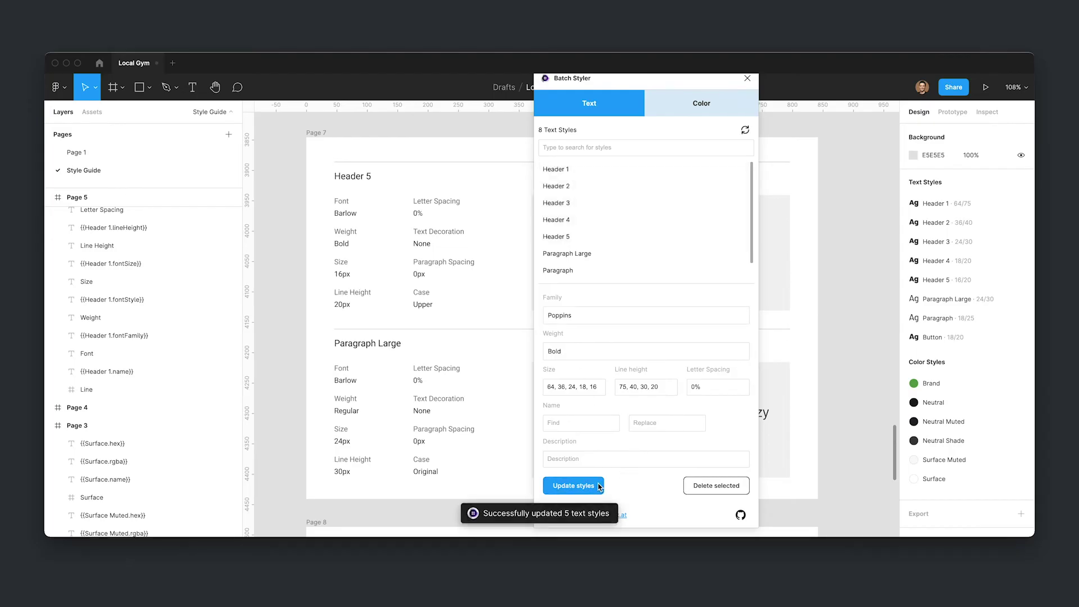
{"action": "left_click", "coordinate": [747, 79]}
Review the Header 1 to Header 4 style settings now using Poppins
{"action": "left_click", "coordinate": [1024, 204]}
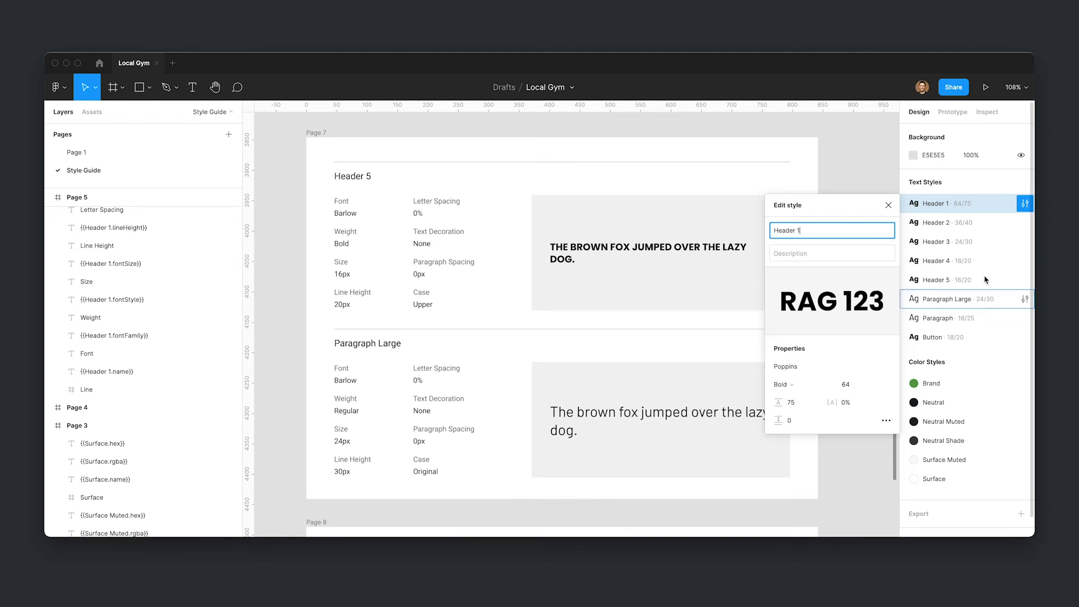
{"action": "mouse_move", "coordinate": [961, 223]}
{"action": "left_click", "coordinate": [1024, 222]}
{"action": "left_click", "coordinate": [1025, 241]}
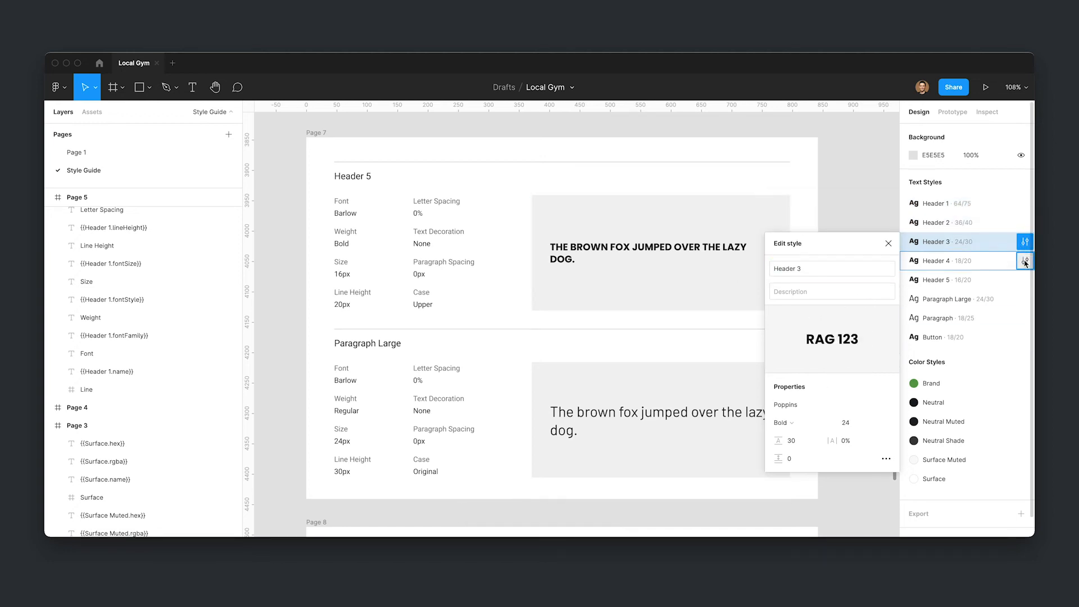
{"action": "left_click", "coordinate": [1024, 260]}
{"action": "key", "text": "Escape"}
{"action": "scroll", "coordinate": [843, 229], "scroll_direction": "up", "scroll_amount": 10}
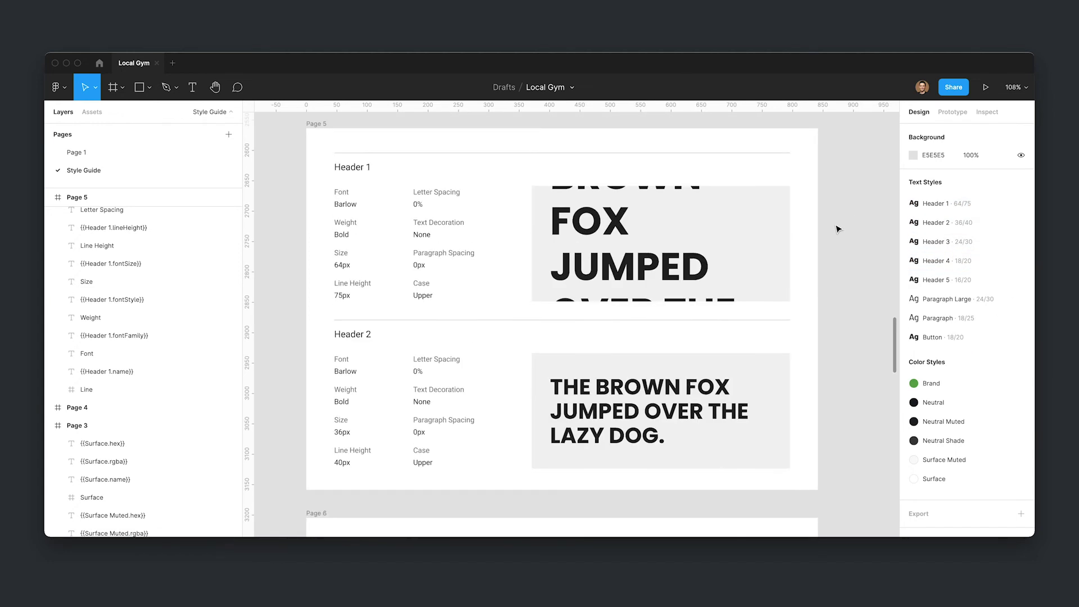
Inspect the Header 1 preview text on Page 5 and its text style list
{"action": "left_click", "coordinate": [570, 247]}
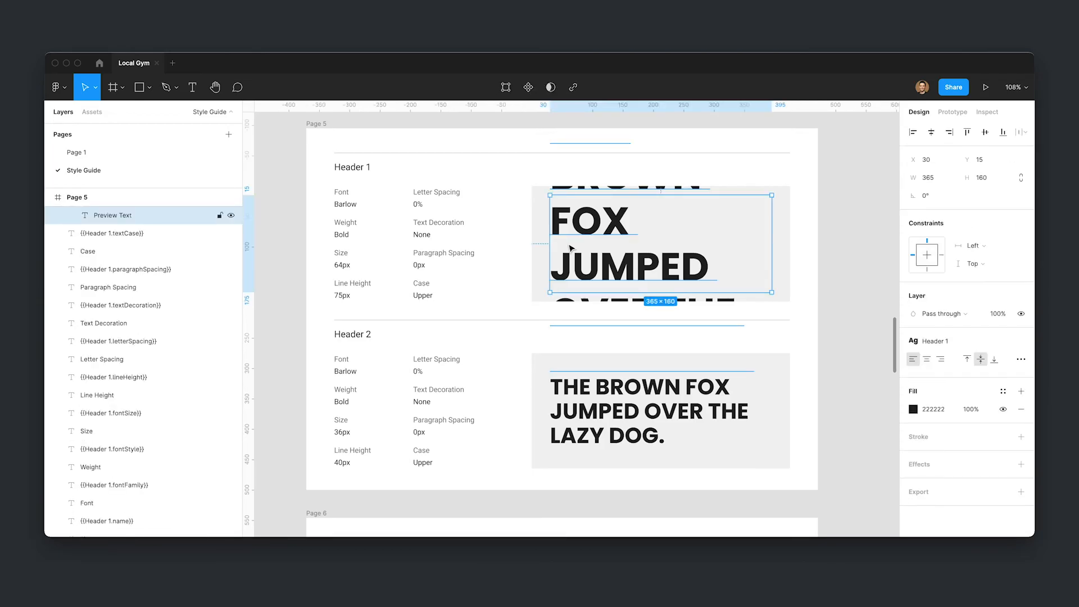
{"action": "scroll", "coordinate": [571, 247], "scroll_direction": "up", "scroll_amount": 2}
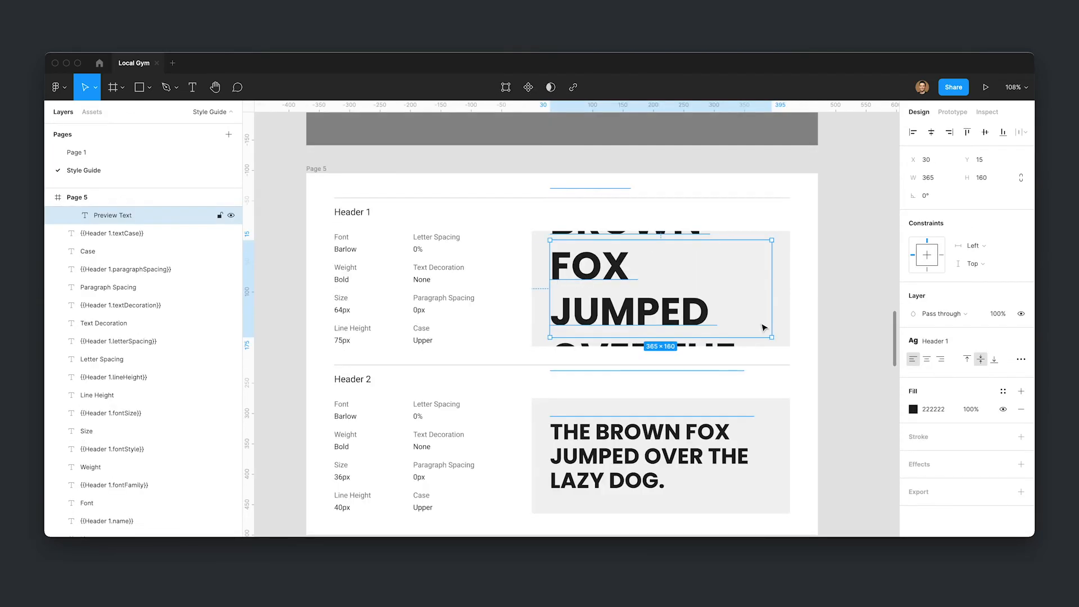
{"action": "left_click", "coordinate": [929, 340]}
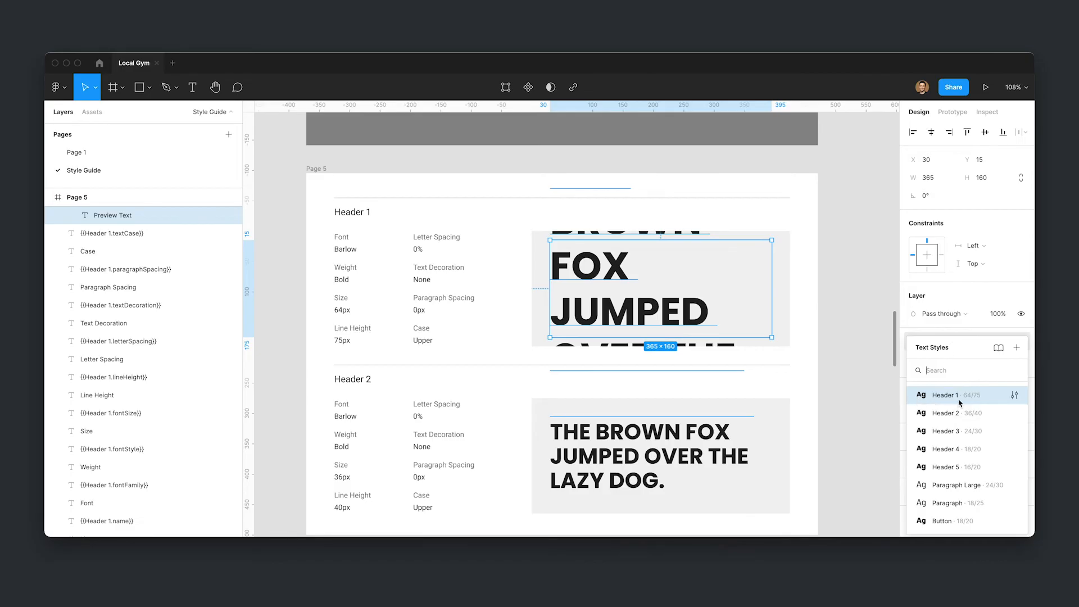
{"action": "left_click", "coordinate": [865, 372]}
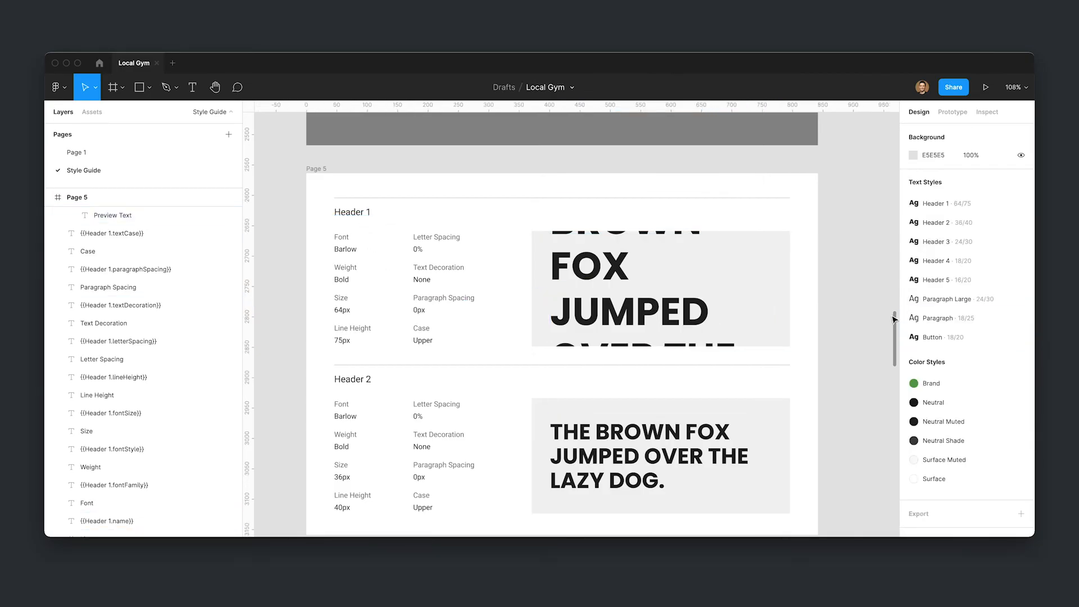
{"action": "scroll", "coordinate": [570, 320], "scroll_direction": "down", "scroll_amount": 2}
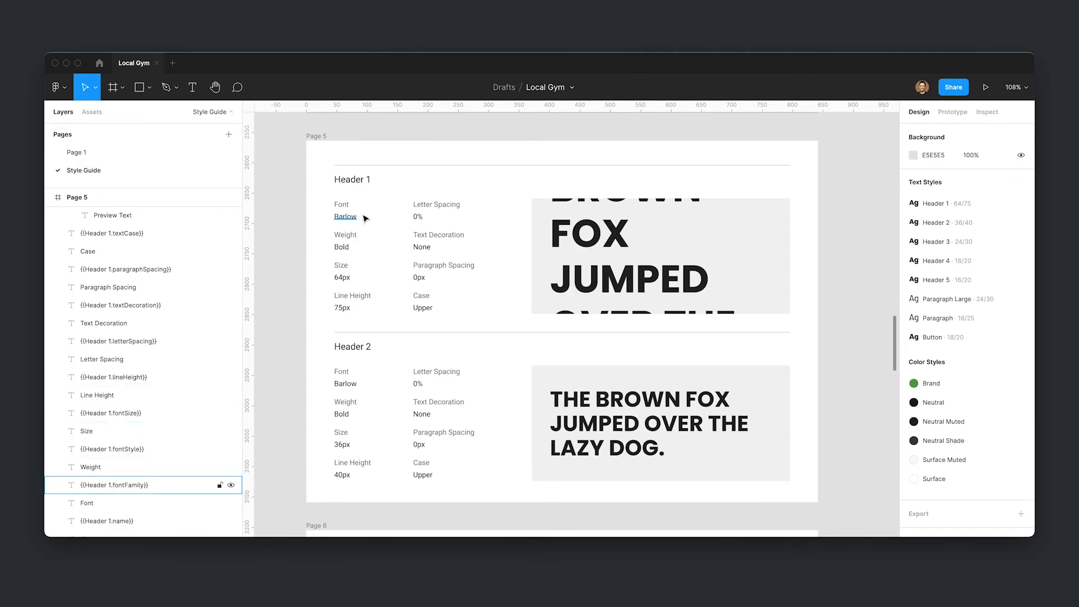
{"action": "left_click", "coordinate": [618, 263]}
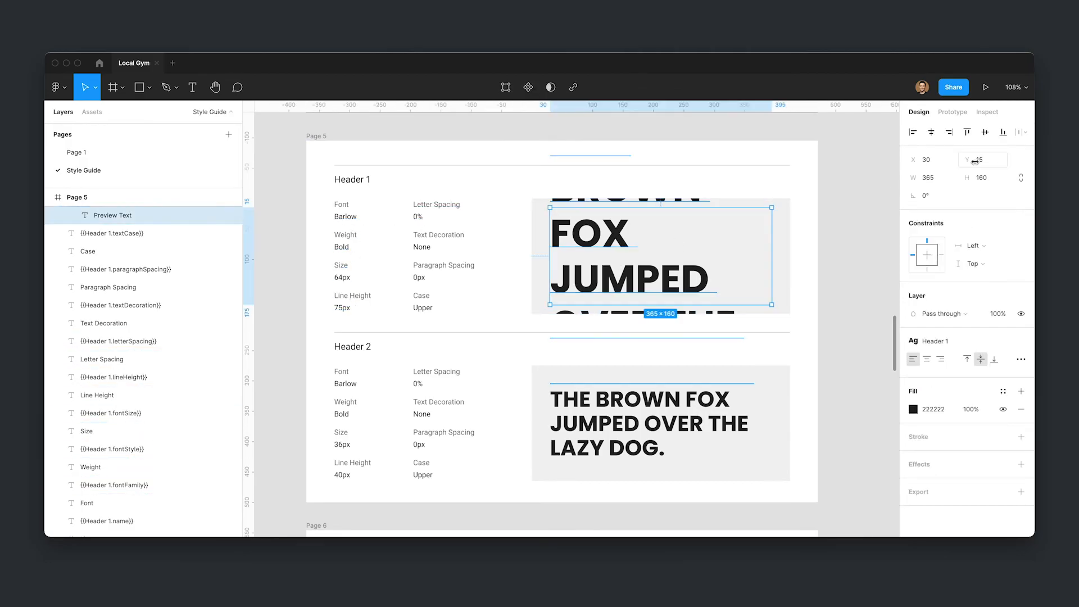
Copy Poppins from the preview's code details and paste it as the Header 1 font value
{"action": "left_click", "coordinate": [988, 113]}
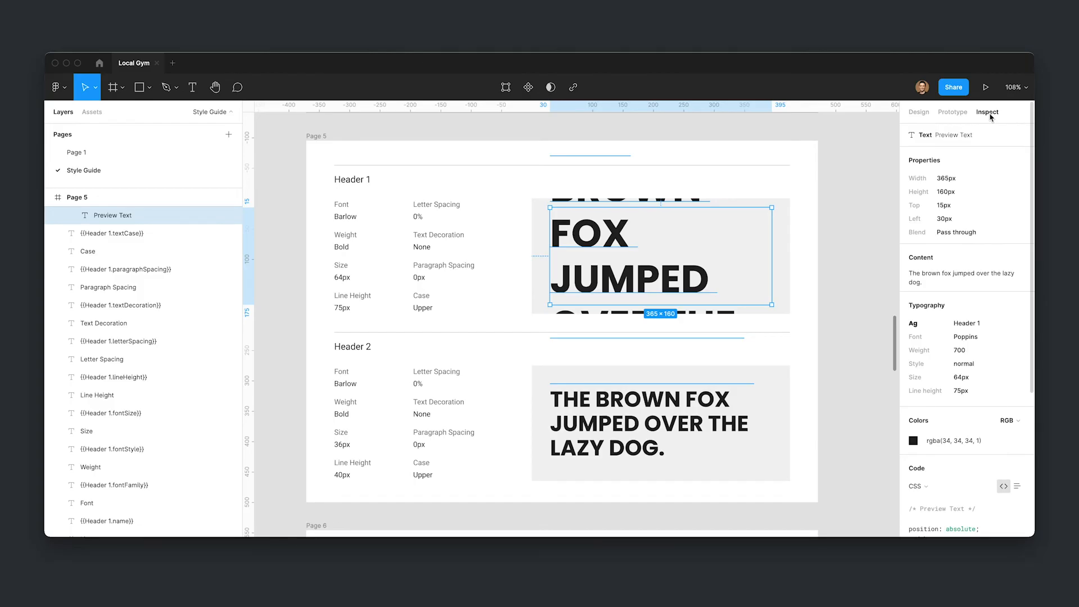
{"action": "mouse_move", "coordinate": [966, 324]}
{"action": "left_click", "coordinate": [966, 337]}
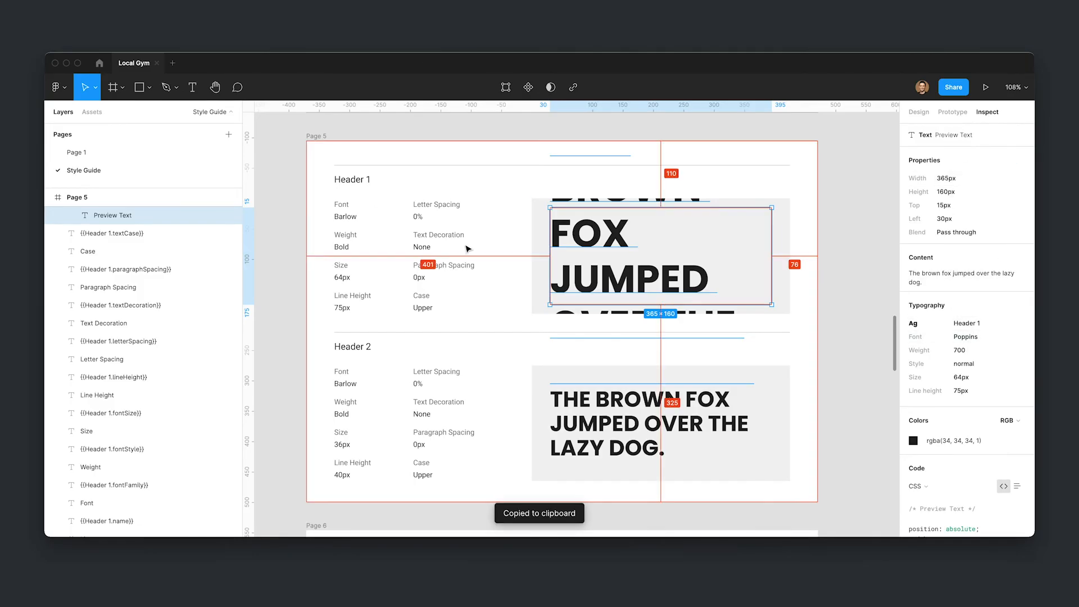
{"action": "left_click", "coordinate": [571, 319]}
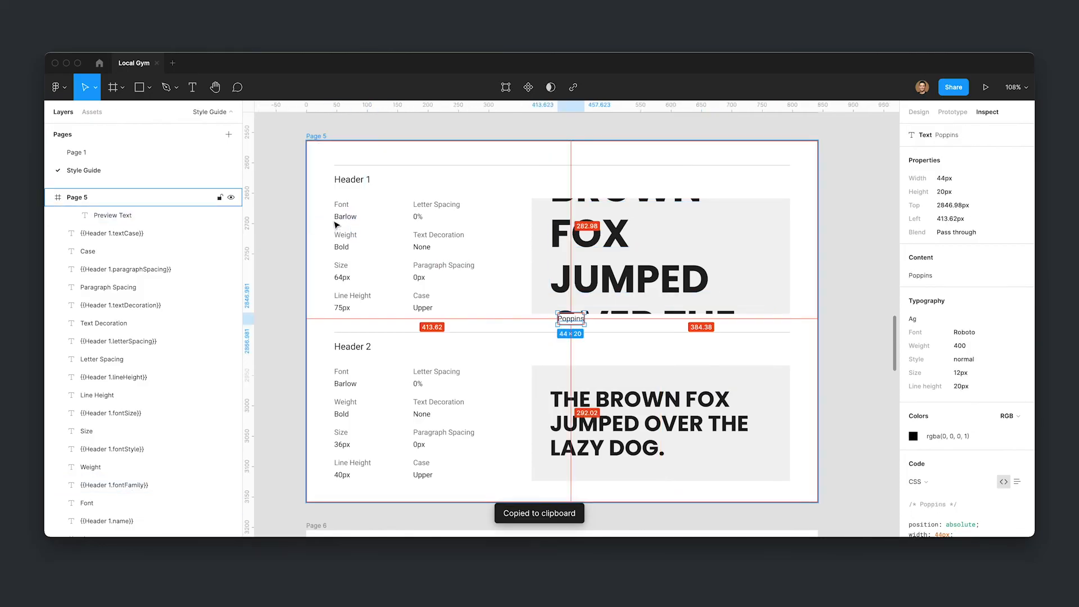
{"action": "double_click", "coordinate": [345, 216]}
{"action": "key", "text": "ctrl+v"}
{"action": "left_click", "coordinate": [383, 258]}
Copy the preview's weight 700 and manually enter the Header 1 weight and size values
{"action": "left_click", "coordinate": [641, 253]}
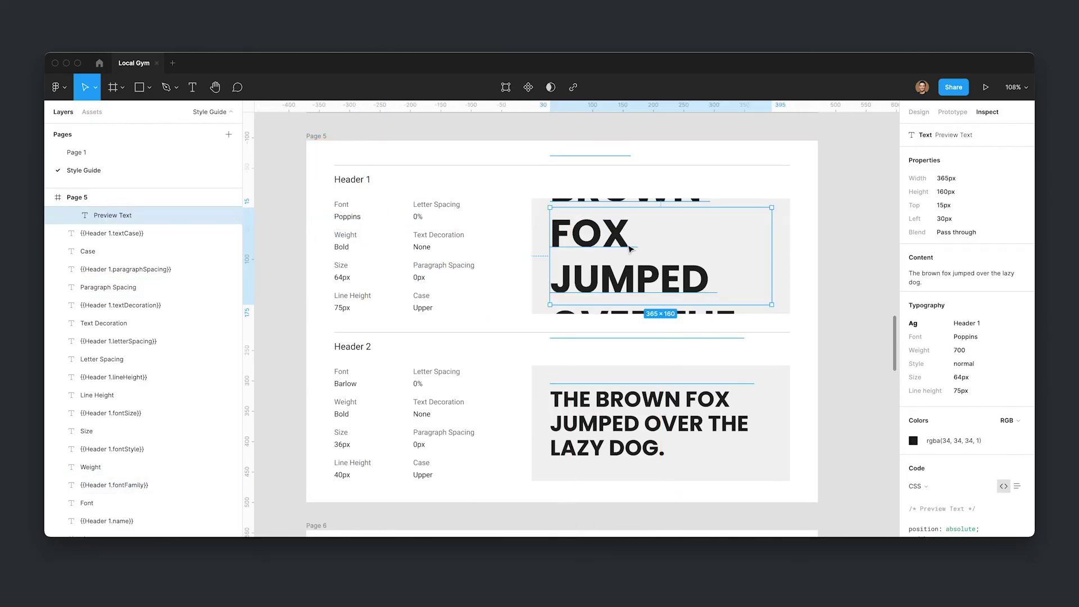
{"action": "left_click", "coordinate": [1018, 352]}
{"action": "double_click", "coordinate": [341, 247]}
{"action": "type", "text": "700"}
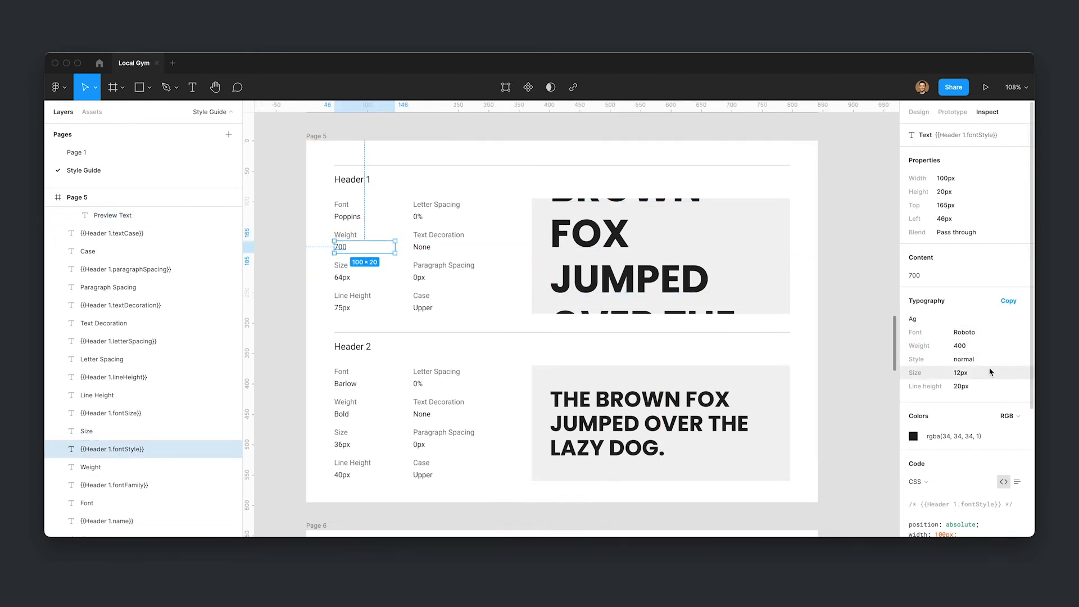
{"action": "double_click", "coordinate": [342, 277]}
{"action": "type", "text": "12"}
{"action": "left_click", "coordinate": [308, 238]}
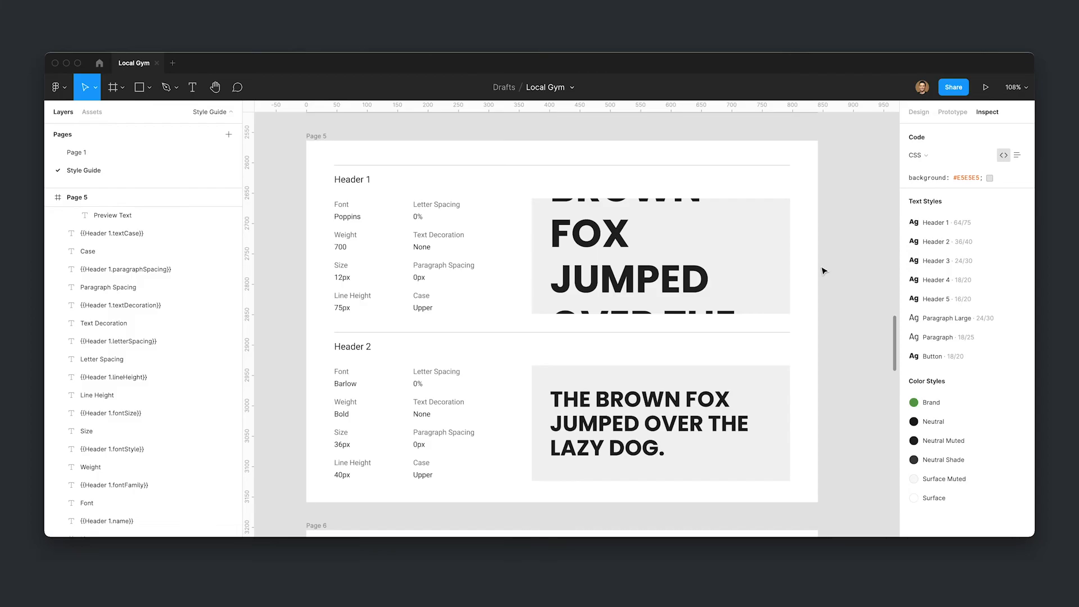
Undo the manual spec edits so Header 1 reads Barlow, Bold, 64px again
{"action": "key", "text": "ctrl+z"}
{"action": "key", "text": "ctrl+z"}
{"action": "key", "text": "ctrl+z"}
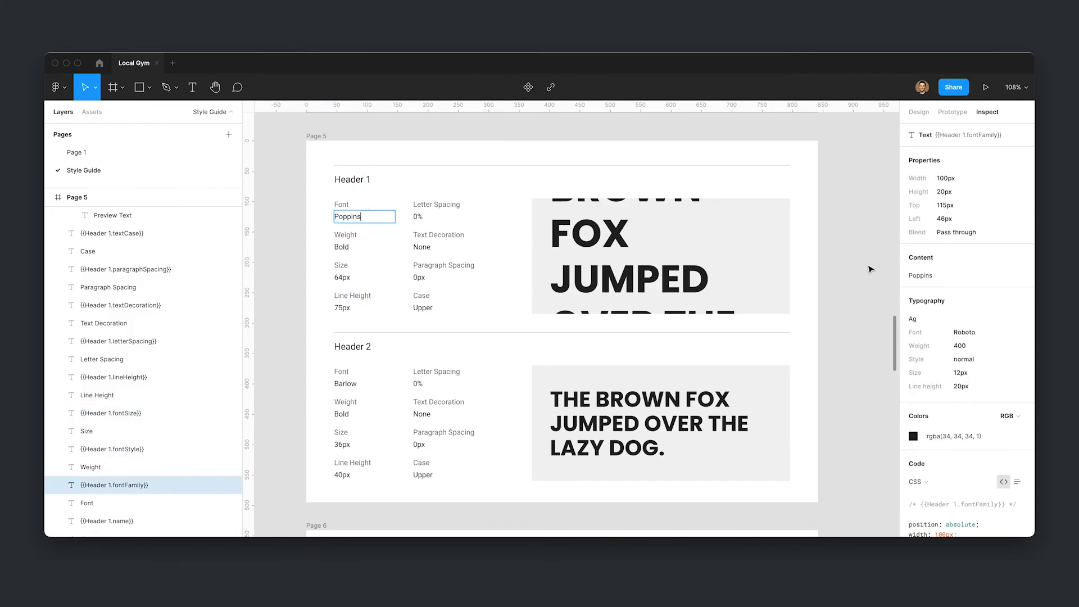
{"action": "key", "text": "ctrl+z"}
{"action": "left_click", "coordinate": [870, 269]}
{"action": "left_click", "coordinate": [360, 222]}
{"action": "double_click", "coordinate": [360, 222]}
{"action": "scroll", "coordinate": [168, 379], "scroll_direction": "down", "scroll_amount": 3}
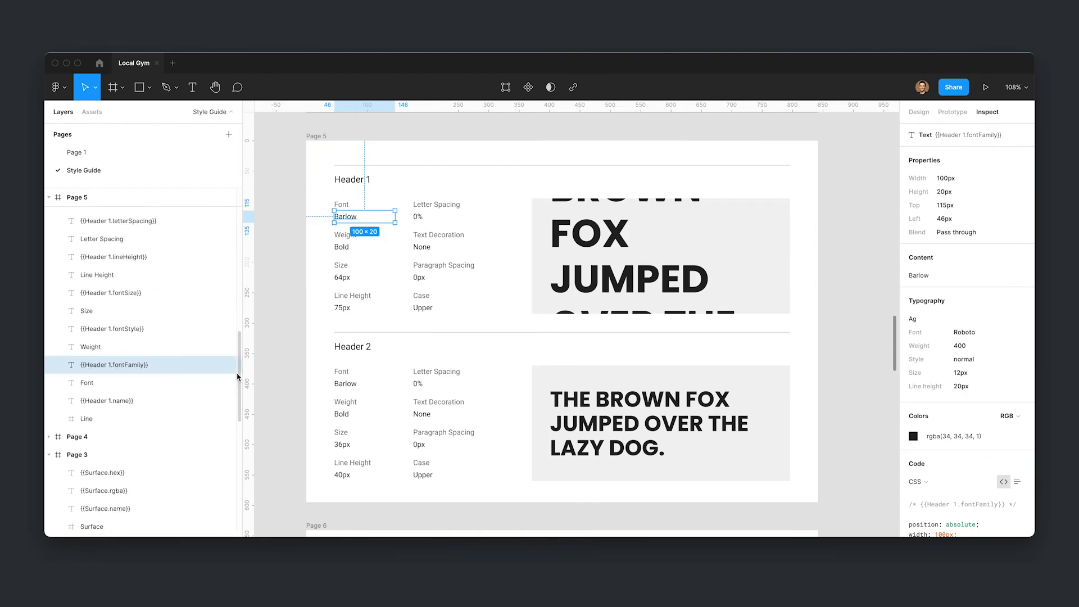
{"action": "scroll", "coordinate": [238, 381], "scroll_direction": "down", "scroll_amount": 1}
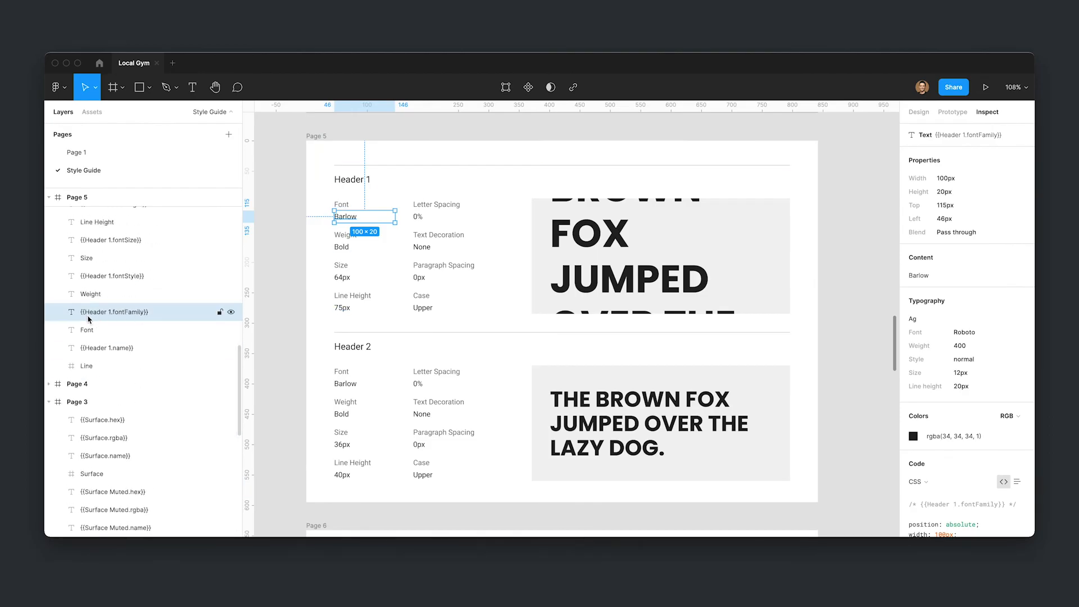
Run the Update Moustache Tags plugin from quick actions to refresh the spec layers
{"action": "key", "text": "ctrl+slash"}
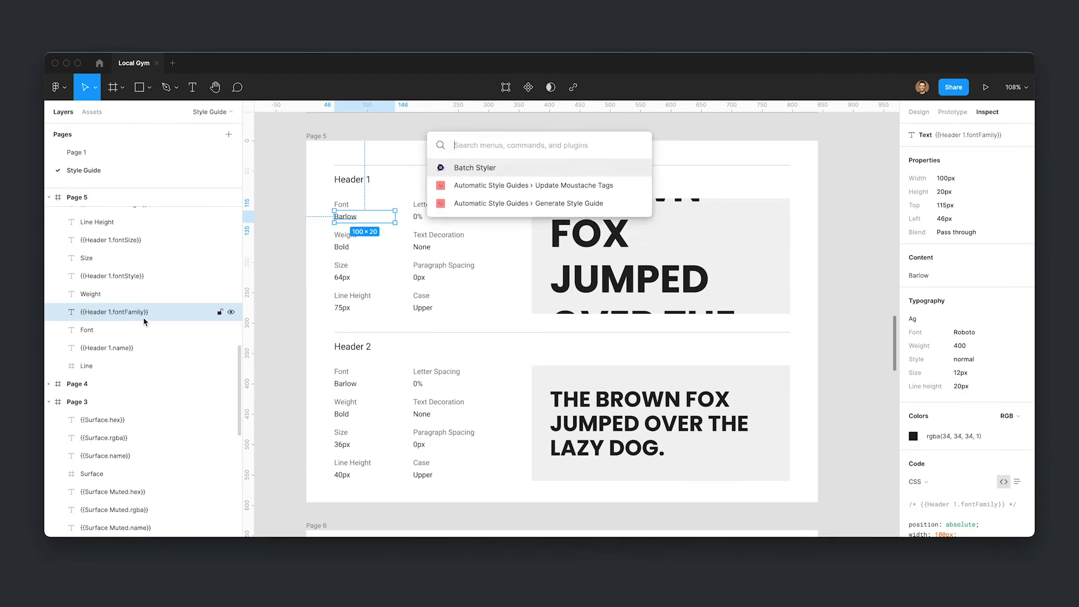
{"action": "key", "text": "Down"}
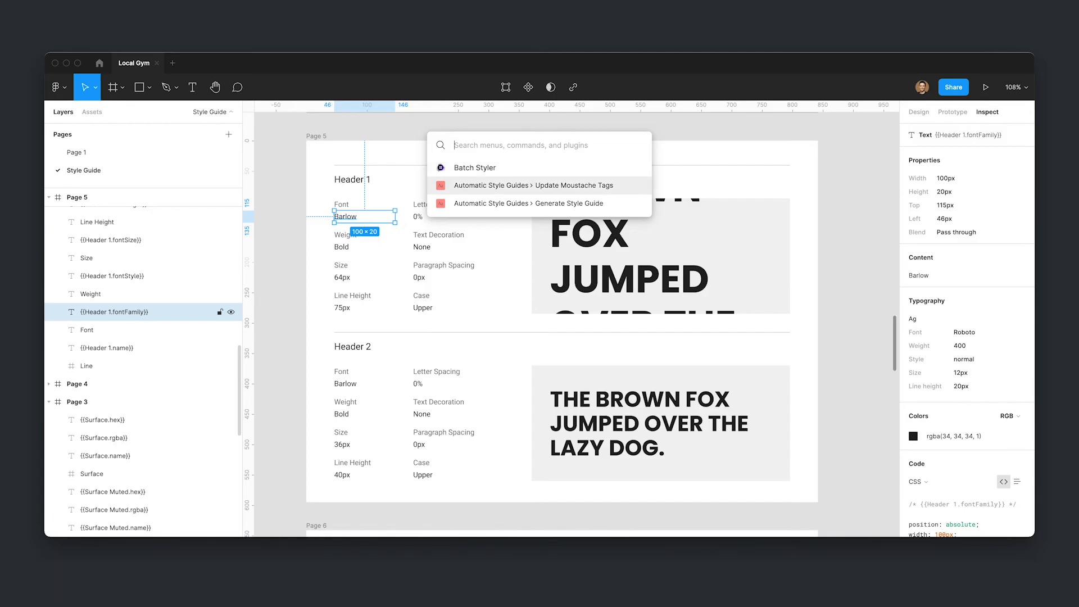
{"action": "key", "text": "Return"}
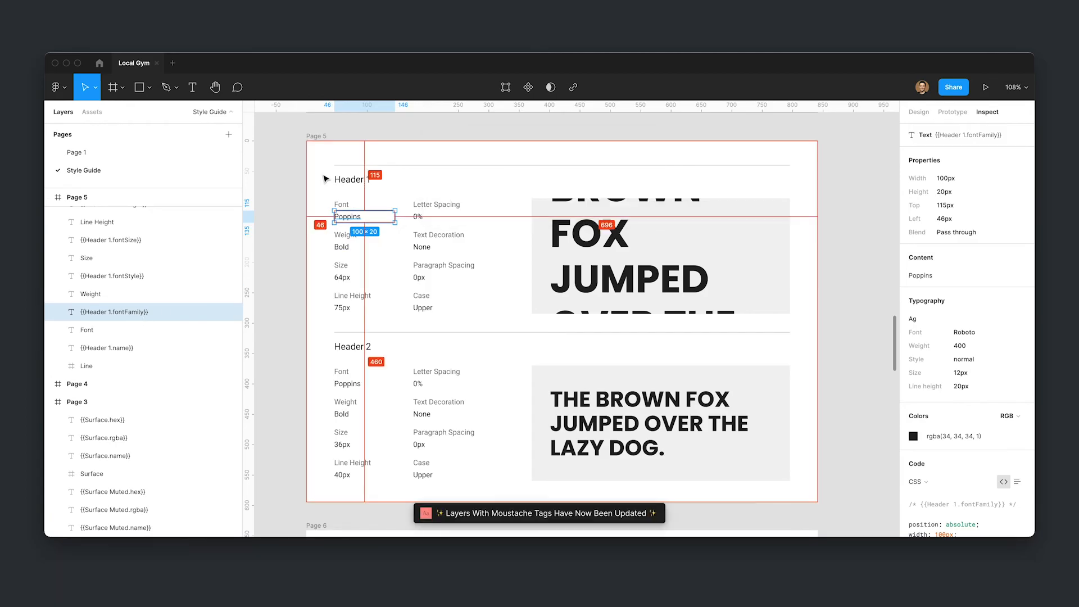
Inspect the {{Header 1.fontFamily}} layer name, which now reads Poppins
{"action": "left_click", "coordinate": [284, 312]}
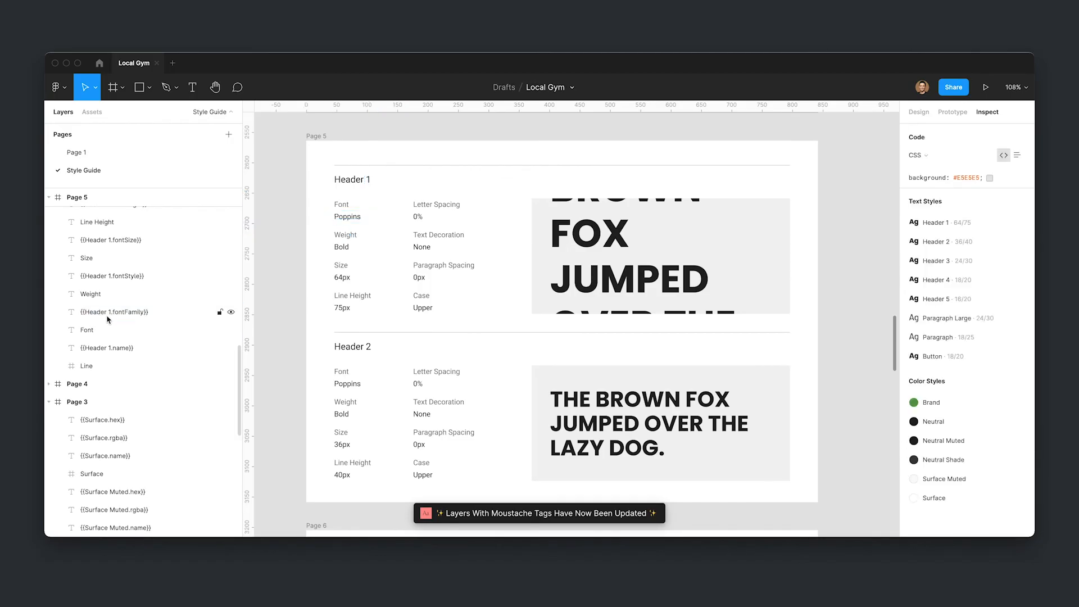
{"action": "double_click", "coordinate": [87, 313]}
{"action": "left_click", "coordinate": [88, 312]}
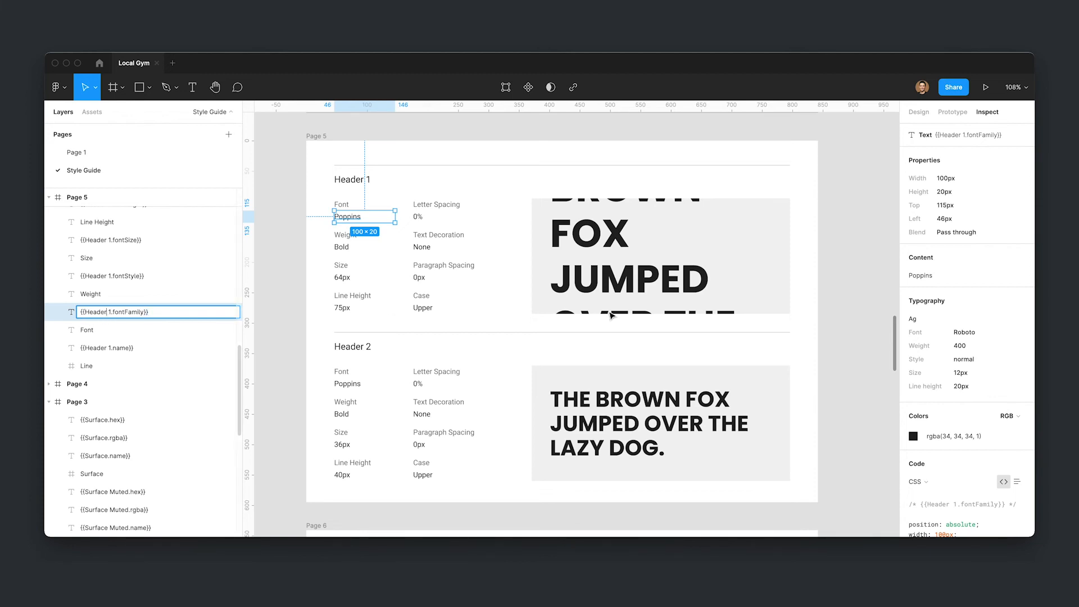
Re-inspect the {{Header 1.fontFamily}} layer name, highlighting its fontFamily part, without changing it
{"action": "left_click", "coordinate": [909, 115]}
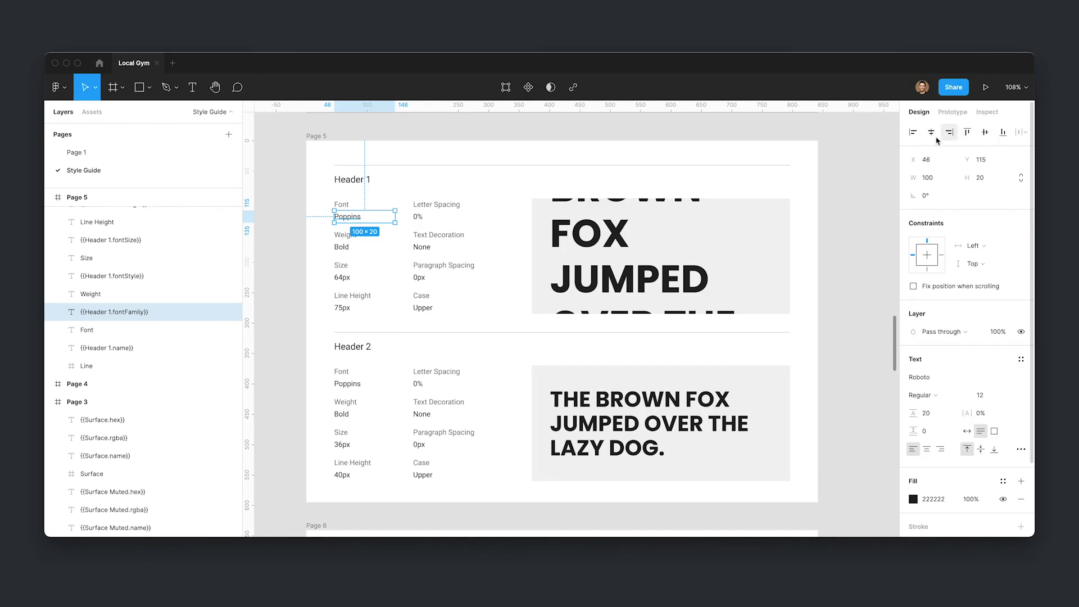
{"action": "left_click", "coordinate": [877, 176]}
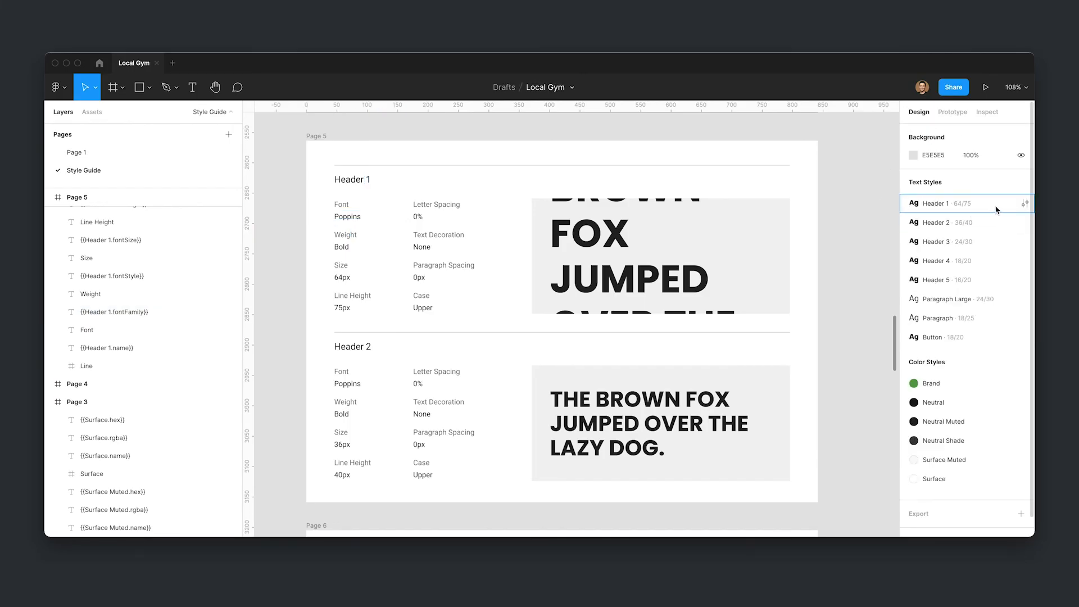
{"action": "double_click", "coordinate": [113, 312]}
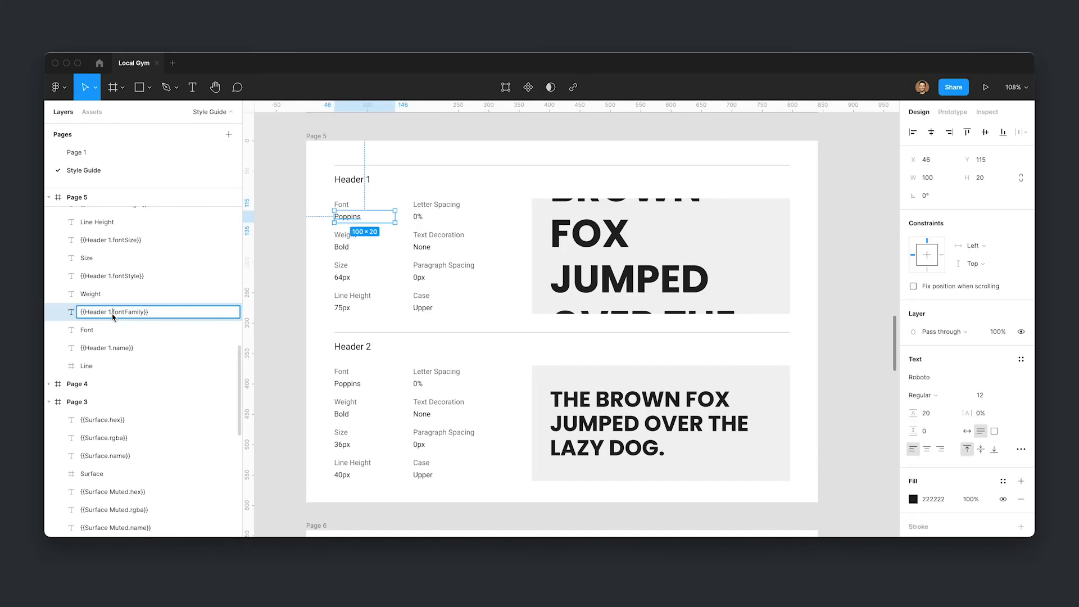
{"action": "left_click_drag", "start_coordinate": [113, 312], "coordinate": [141, 313]}
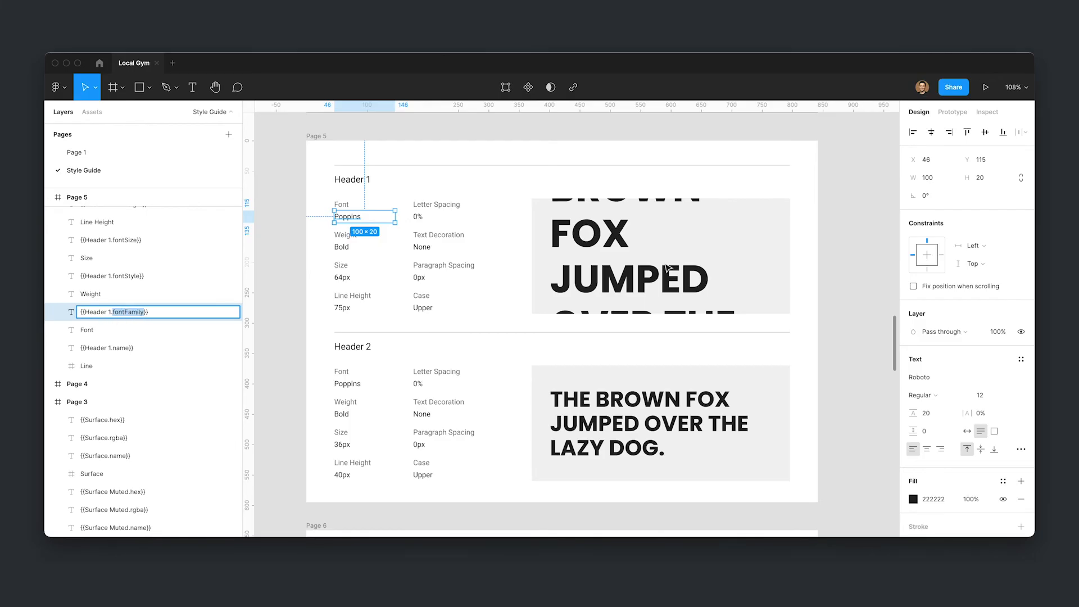
{"action": "left_click", "coordinate": [877, 252]}
Review the Header 1 text style showing Poppins Bold 64 with 75 line height, highlighting its name
{"action": "left_click", "coordinate": [1024, 203]}
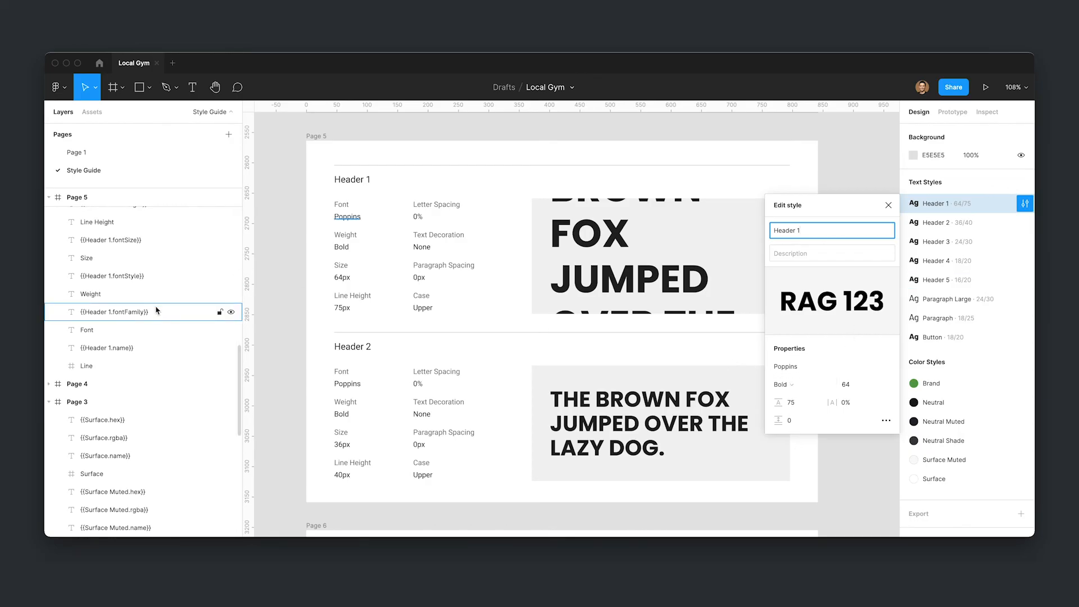
{"action": "left_click", "coordinate": [114, 311]}
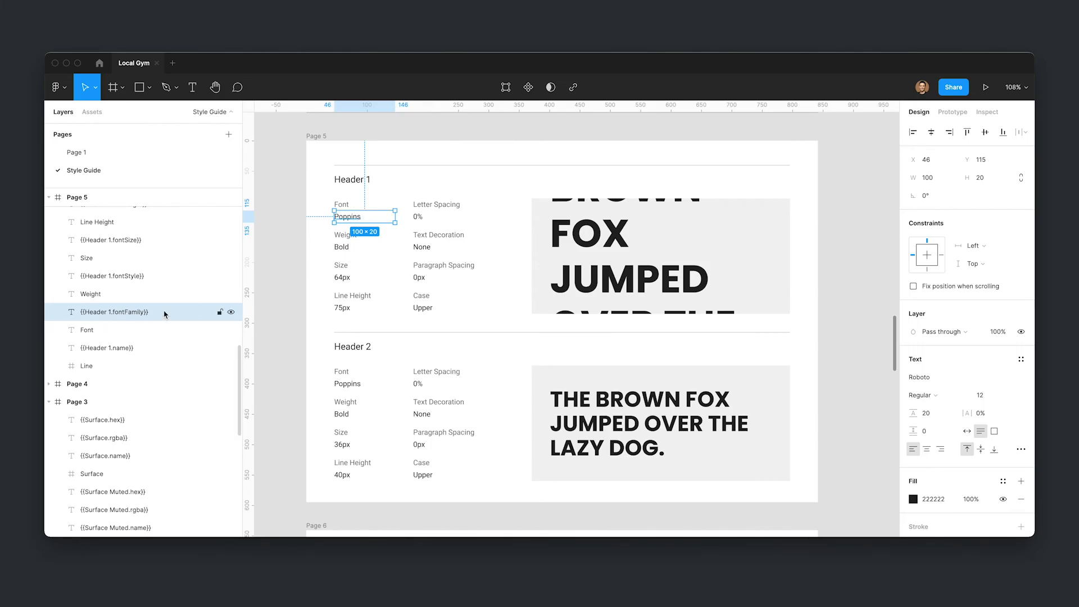
{"action": "left_click", "coordinate": [872, 245]}
{"action": "left_click_drag", "start_coordinate": [896, 334], "coordinate": [894, 115]}
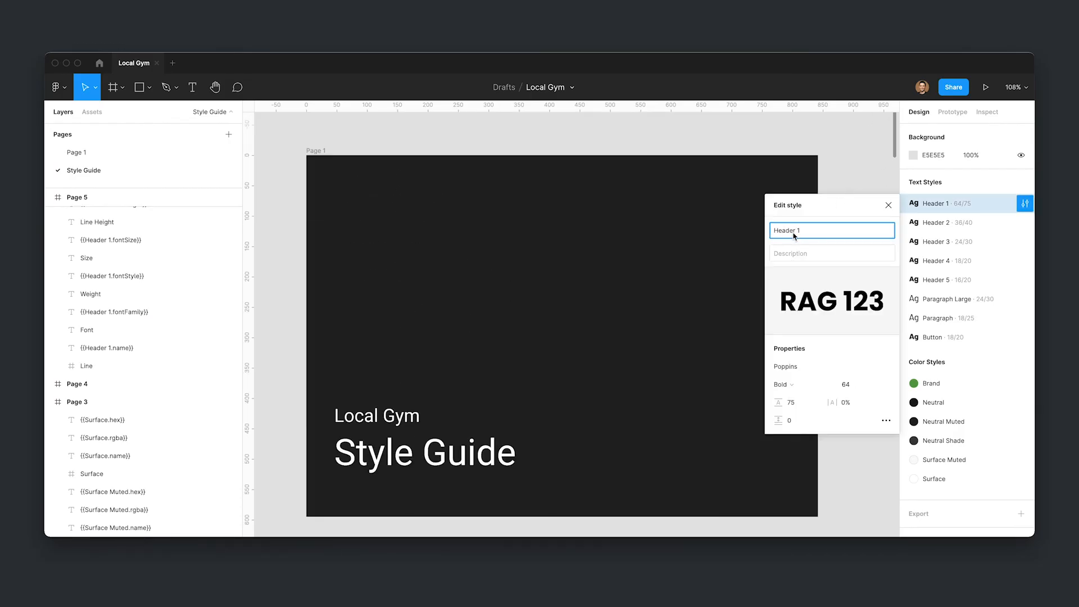
{"action": "left_click_drag", "start_coordinate": [801, 231], "coordinate": [795, 231]}
{"action": "left_click_drag", "start_coordinate": [801, 231], "coordinate": [788, 233]}
{"action": "left_click", "coordinate": [776, 234]}
{"action": "scroll", "coordinate": [497, 237], "scroll_direction": "down", "scroll_amount": 8}
{"action": "scroll", "coordinate": [498, 278], "scroll_direction": "down", "scroll_amount": 4}
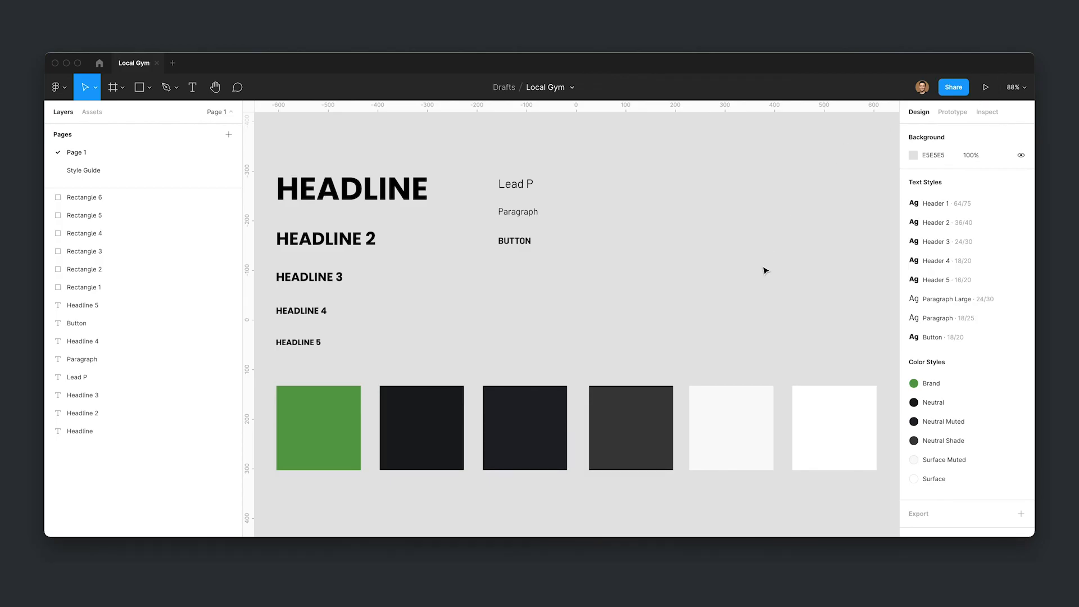
Paste the Canela-set TEXT layer onto Page 1 and move it to the upper right
{"action": "key", "text": "super+v"}
{"action": "left_click_drag", "start_coordinate": [573, 319], "coordinate": [717, 229]}
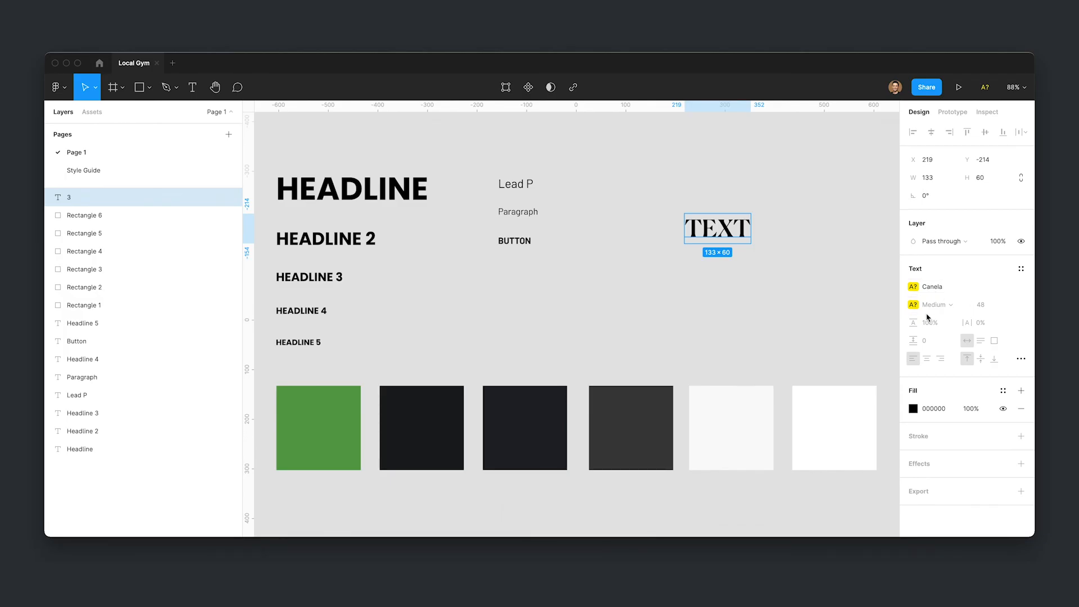
{"action": "left_click", "coordinate": [805, 279]}
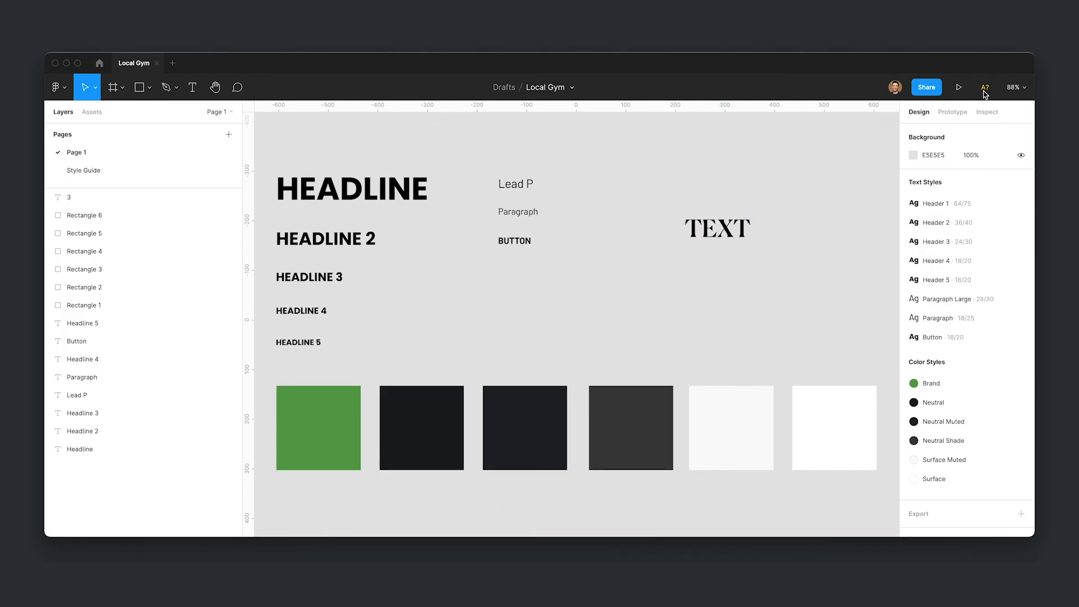
Check the Missing fonts list for Canela and confirm the TEXT layer can't be edited
{"action": "left_click", "coordinate": [985, 87]}
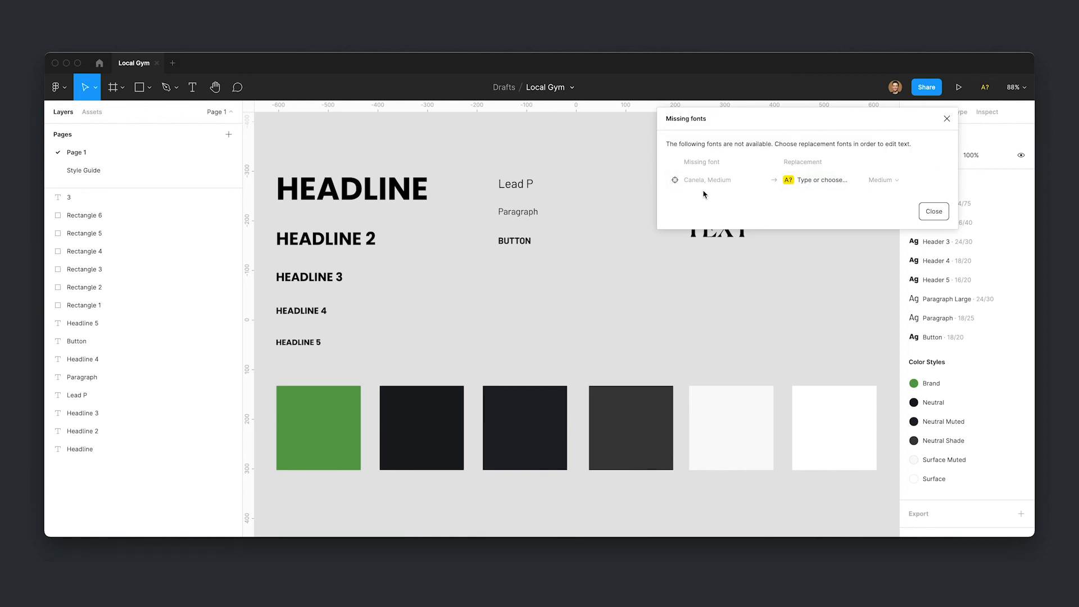
{"action": "left_click", "coordinate": [947, 119]}
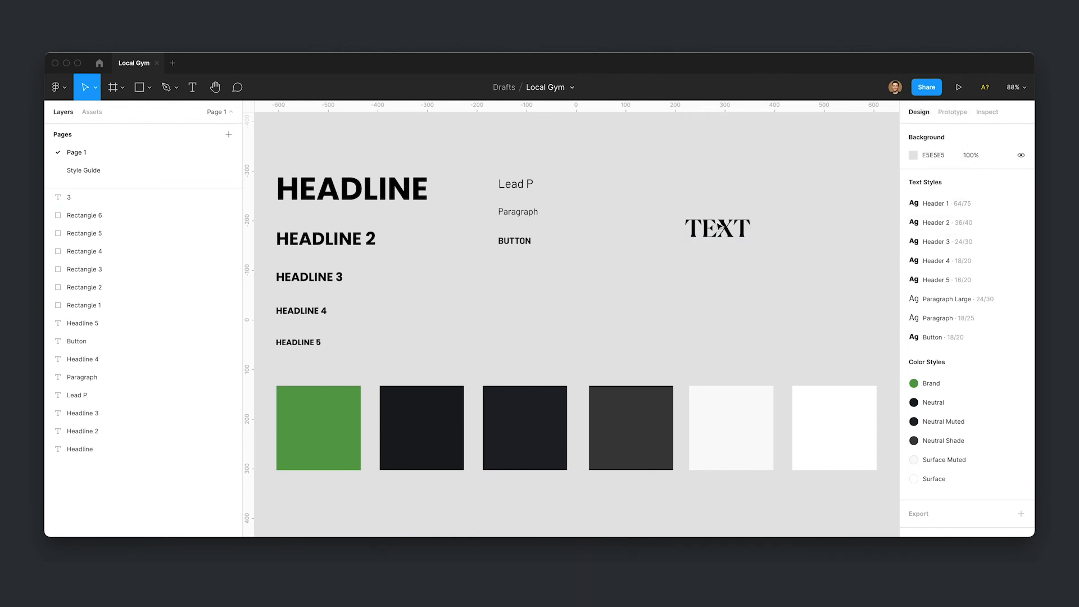
{"action": "left_click", "coordinate": [715, 229]}
{"action": "double_click", "coordinate": [715, 229]}
{"action": "left_click", "coordinate": [947, 119]}
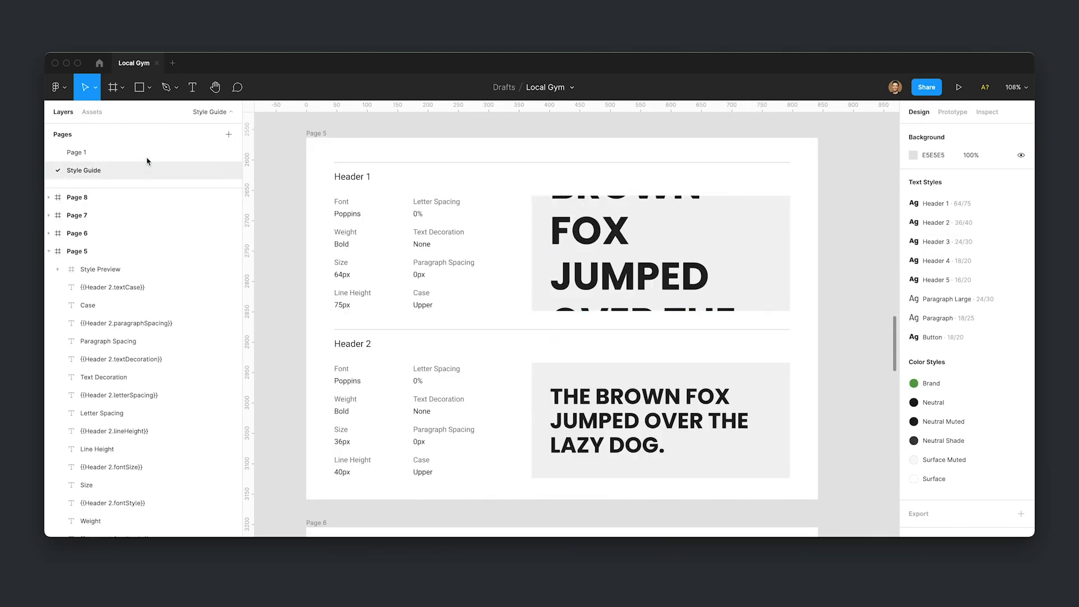
On Page 1, select the TEXT layer and view the text styles that could be applied to it
{"action": "left_click", "coordinate": [76, 152]}
{"action": "left_click", "coordinate": [700, 233]}
{"action": "left_click_drag", "start_coordinate": [692, 218], "coordinate": [737, 225]}
{"action": "left_click", "coordinate": [789, 294]}
{"action": "left_click", "coordinate": [737, 225]}
{"action": "left_click", "coordinate": [1021, 269]}
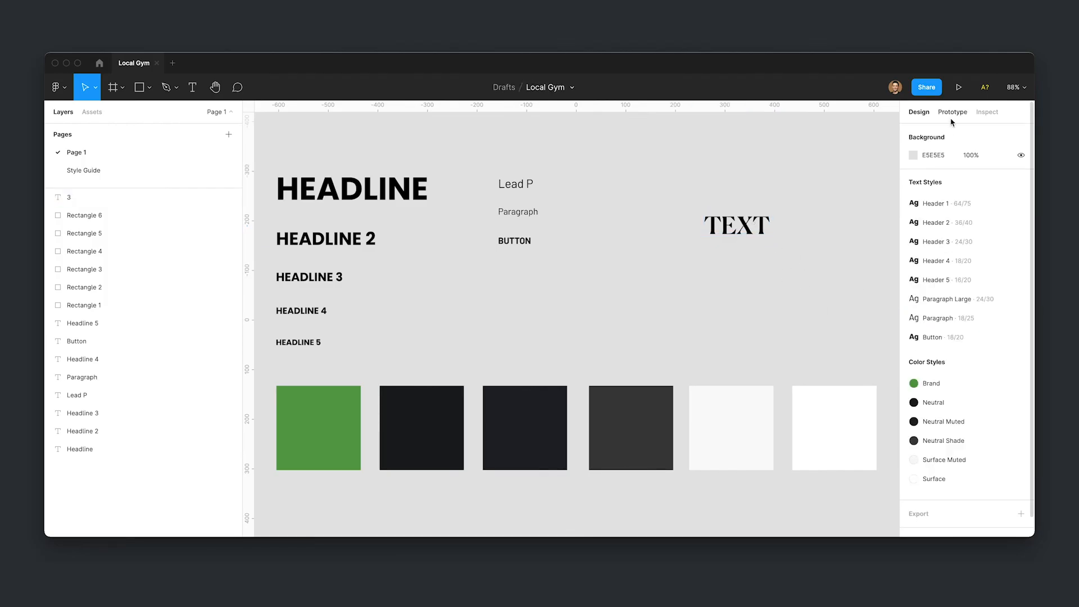
Recheck the missing fonts, delete the Canela TEXT layer, and return to the Style Guide page
{"action": "left_click_drag", "start_coordinate": [640, 192], "coordinate": [767, 252]}
{"action": "left_click", "coordinate": [759, 314]}
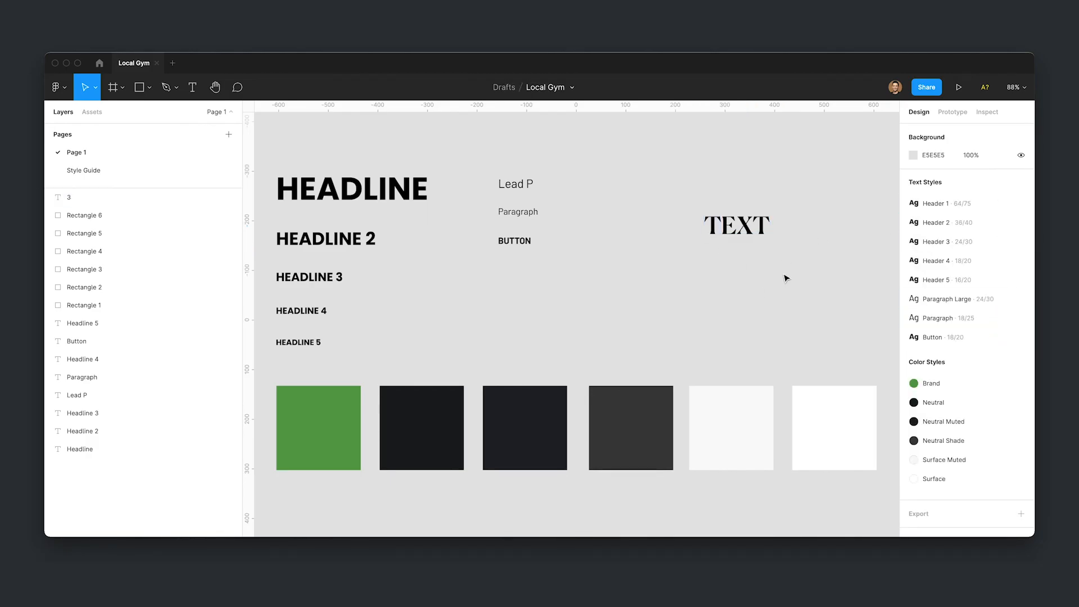
{"action": "left_click", "coordinate": [984, 87]}
{"action": "left_click", "coordinate": [945, 118]}
{"action": "left_click_drag", "start_coordinate": [624, 165], "coordinate": [784, 287]}
{"action": "key", "text": "Delete"}
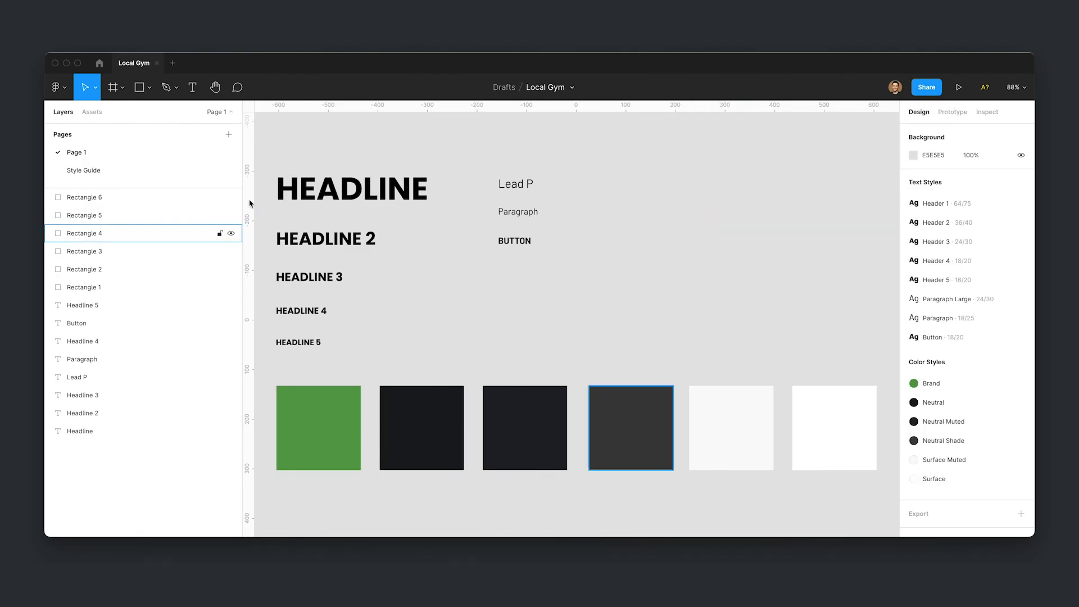
{"action": "left_click", "coordinate": [151, 170]}
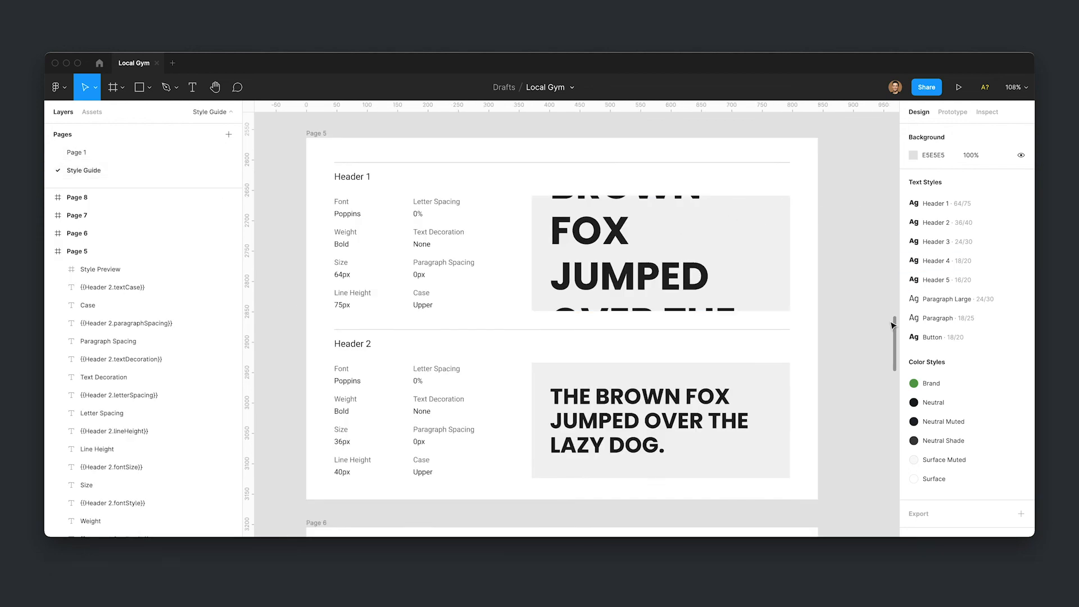